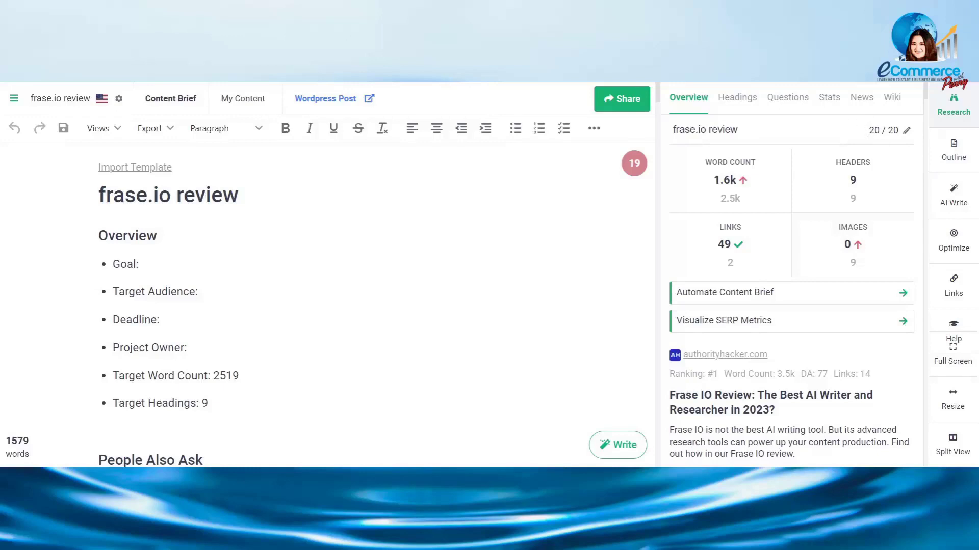
Review the search results used as research sources and the URL import option, saving the source selection as it is.
click(909, 134)
scroll(791, 226, down, 5)
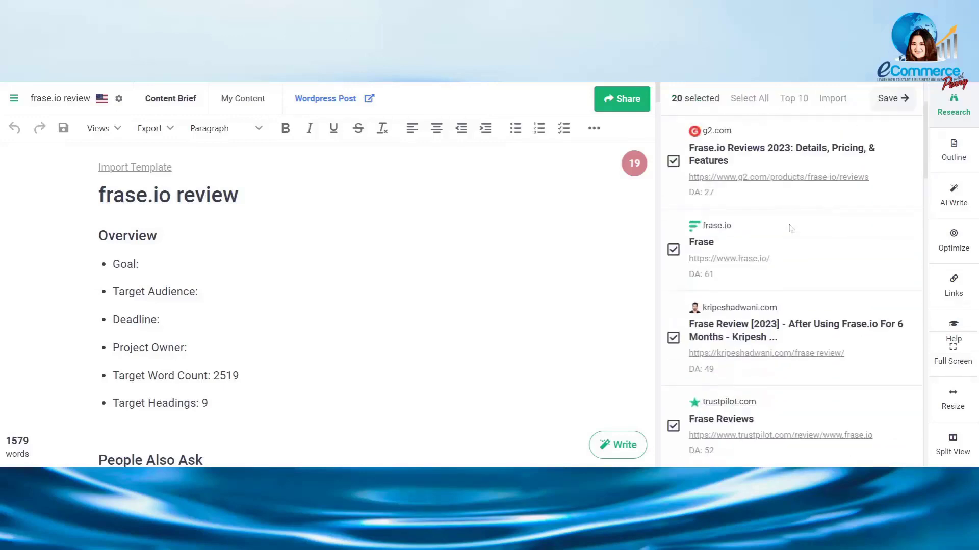
scroll(790, 228, down, 3)
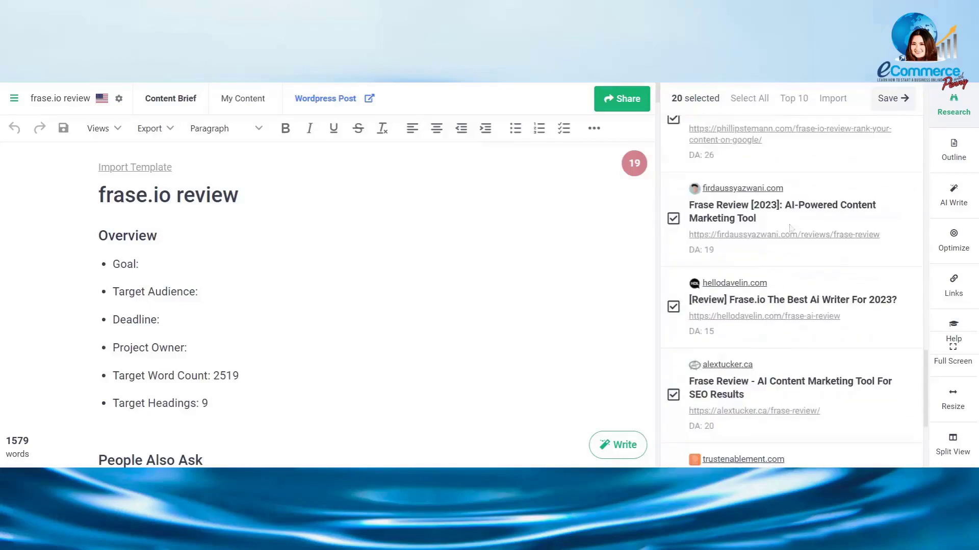
click(841, 101)
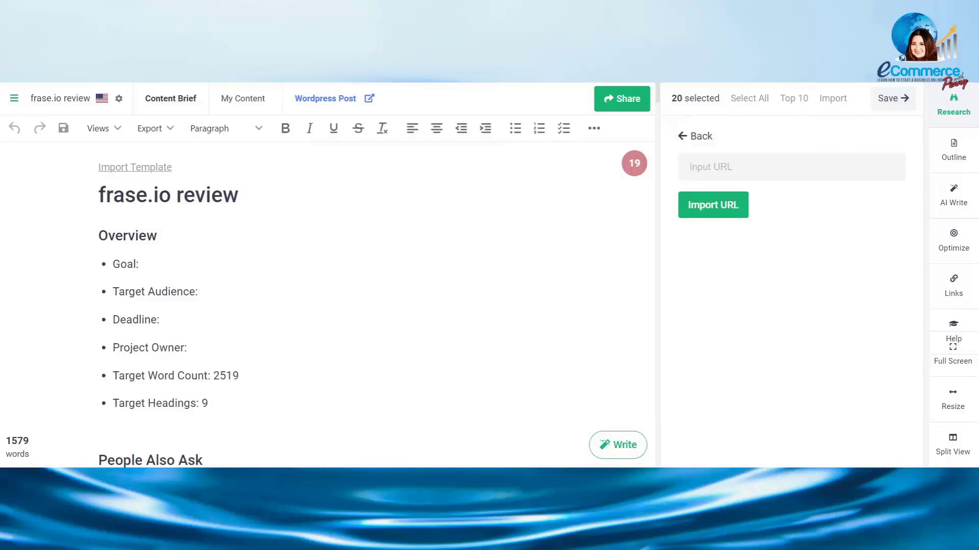
click(893, 104)
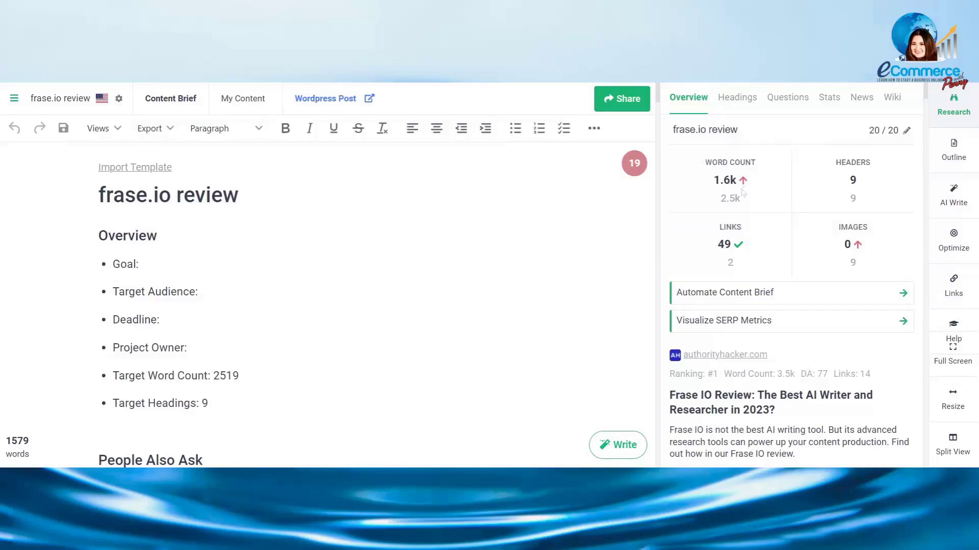
Open the content brief automation and review the sections that can be included in the brief.
mouse_move(740, 198)
click(902, 295)
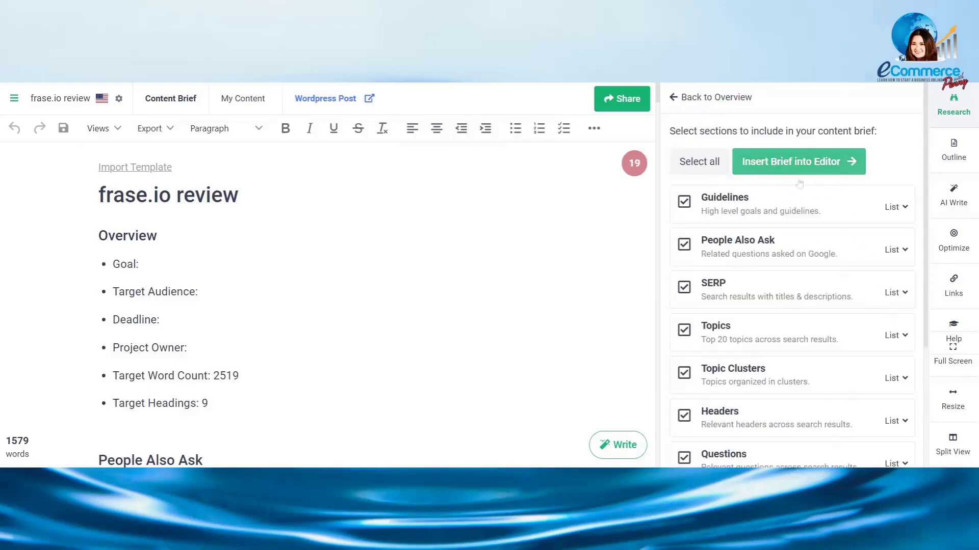
scroll(746, 233, down, 2)
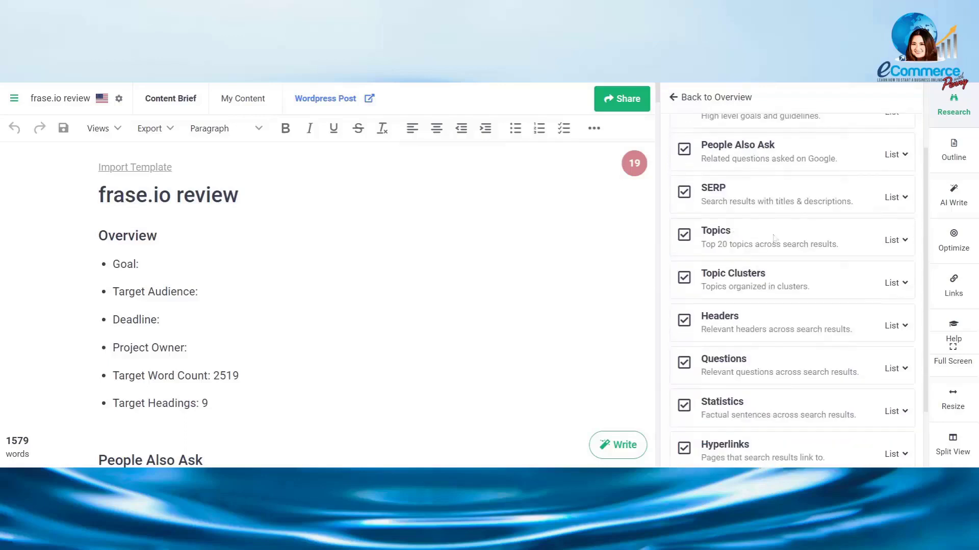
scroll(749, 214, up, 2)
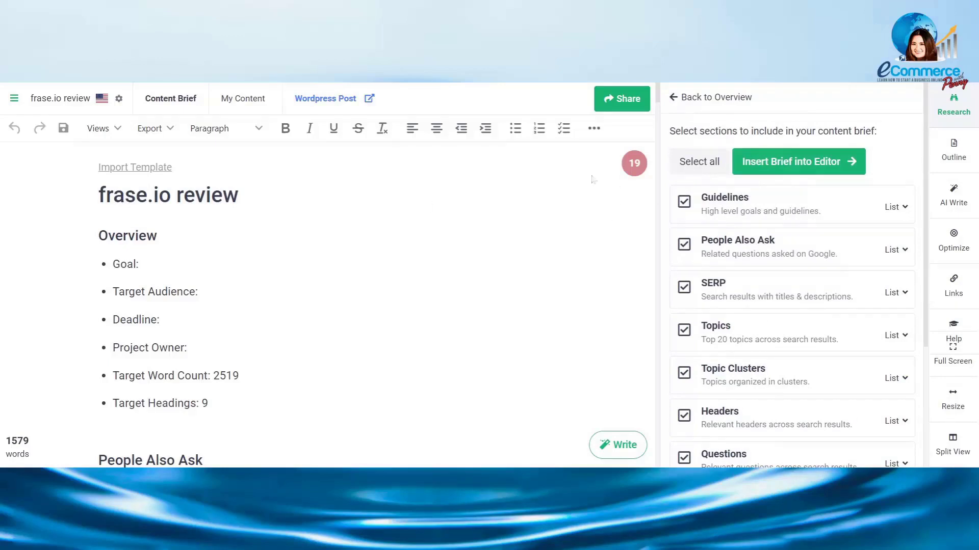
Read through the Overview and People Also Ask sections of the content brief in the document.
scroll(461, 188, down, 2)
scroll(332, 204, up, 2)
scroll(367, 219, down, 4)
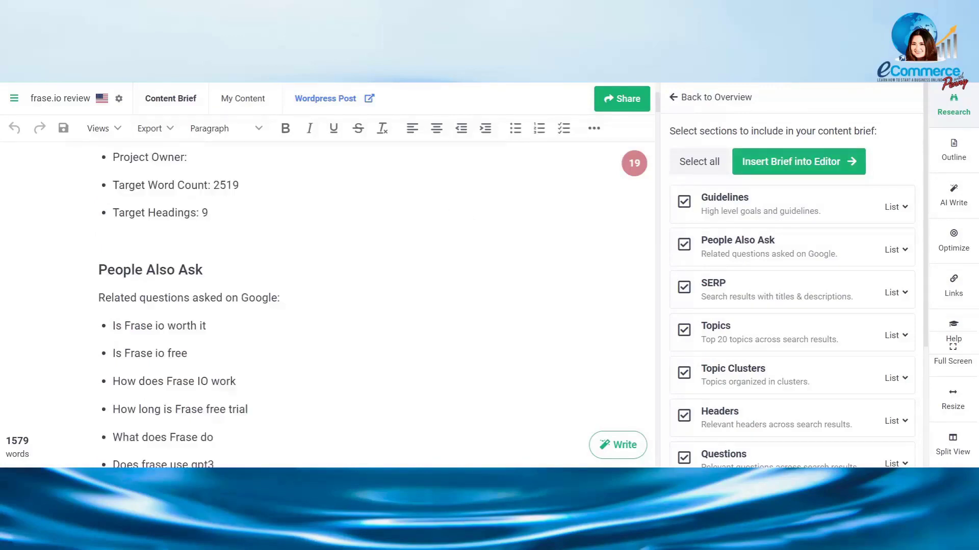
scroll(326, 306, down, 4)
scroll(326, 306, up, 2)
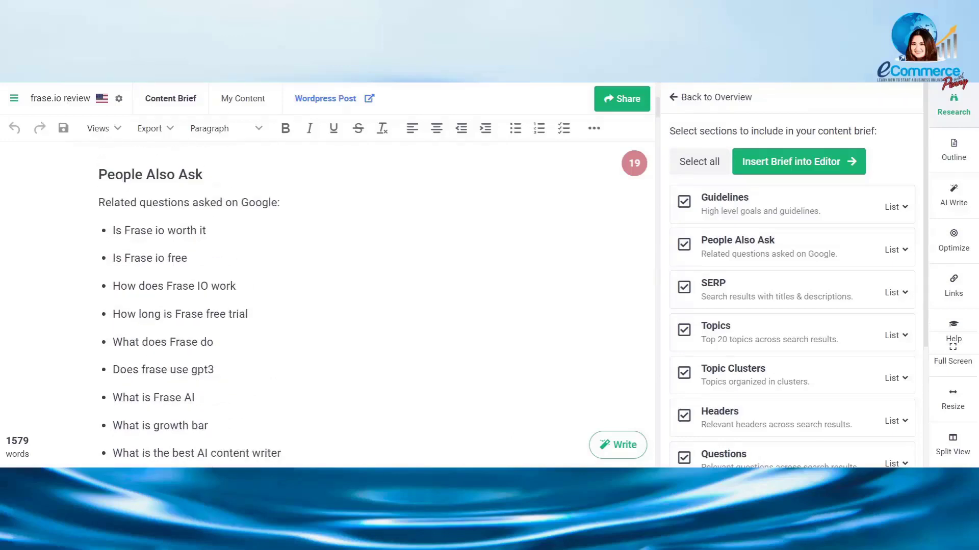
scroll(326, 305, up, 2)
scroll(327, 305, down, 2)
scroll(326, 305, up, 6)
scroll(326, 306, down, 6)
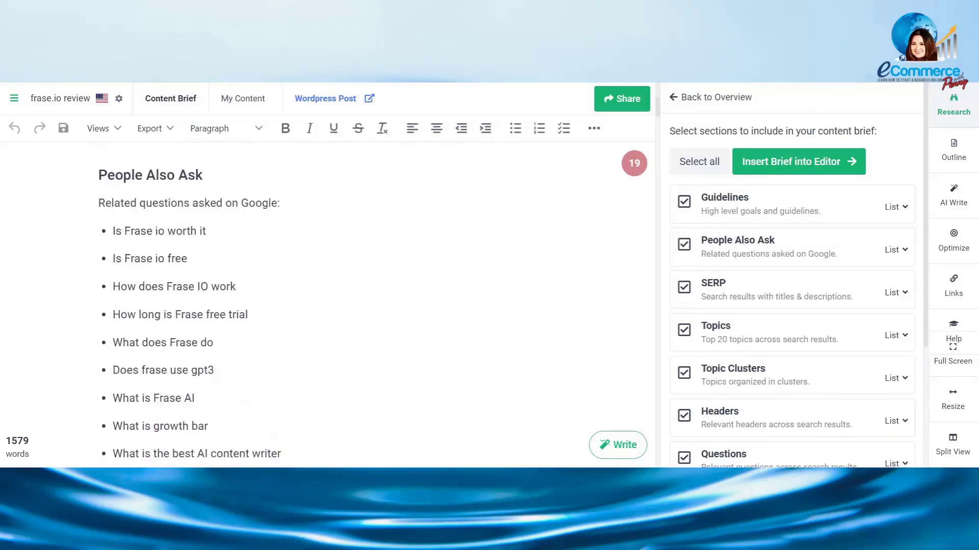
scroll(327, 306, down, 2)
scroll(326, 305, up, 2)
scroll(326, 306, down, 2)
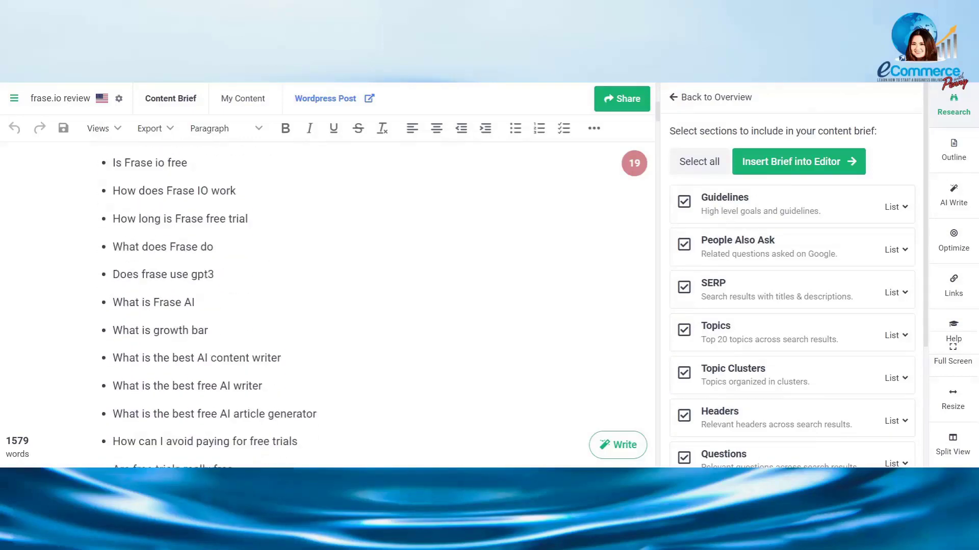
scroll(326, 306, down, 8)
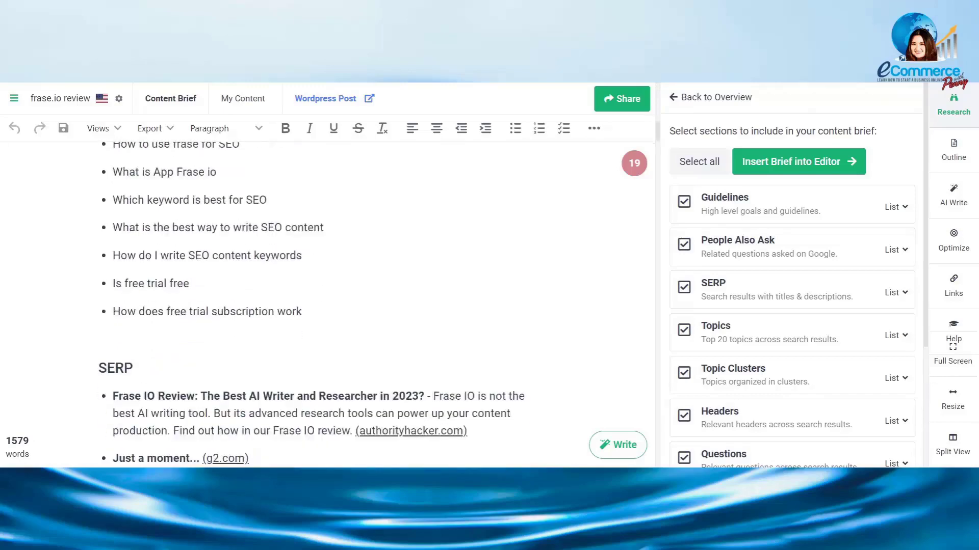
Examine the rest of the brief, from the SERP summaries, topics and topic clusters through headers, questions, statistics and external links.
scroll(326, 306, down, 4)
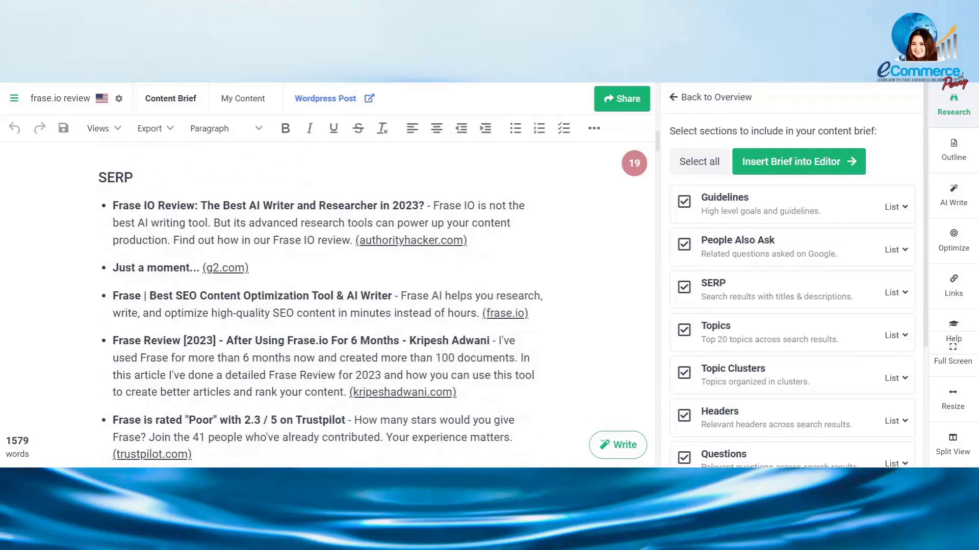
scroll(327, 306, down, 18)
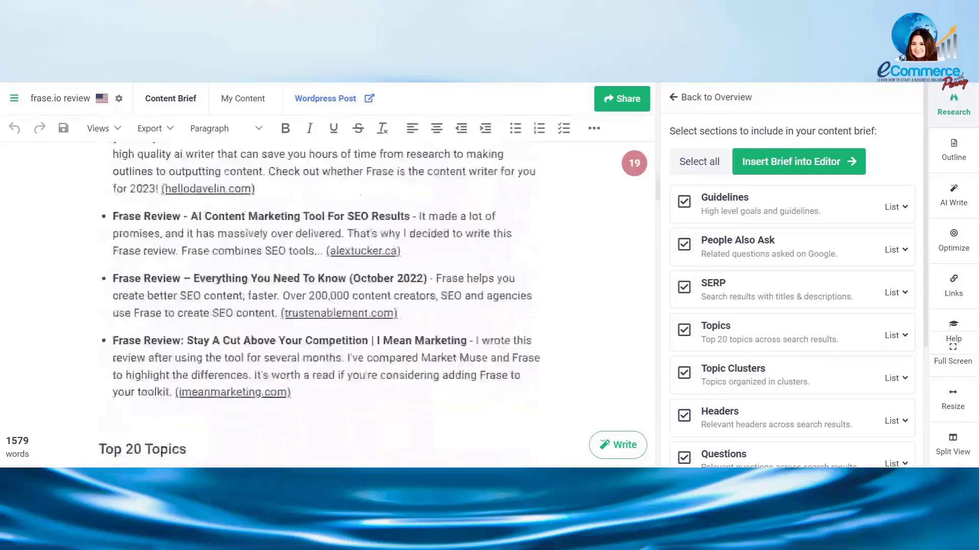
scroll(326, 306, down, 6)
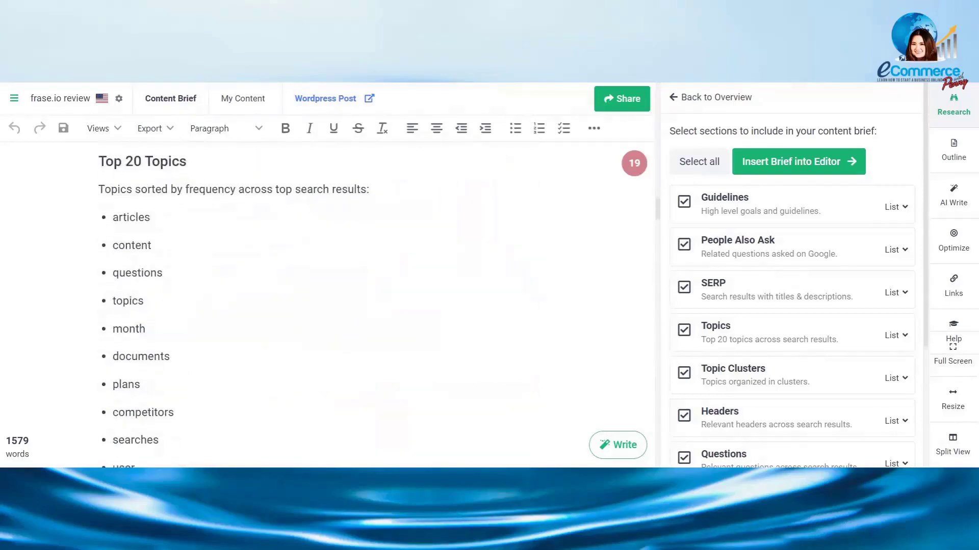
scroll(326, 306, up, 2)
scroll(326, 306, down, 15)
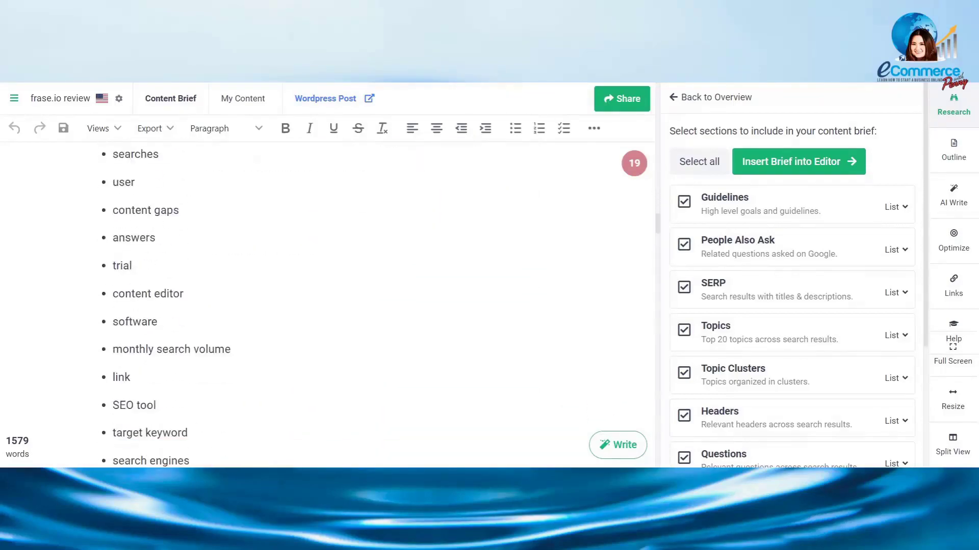
scroll(327, 306, up, 1)
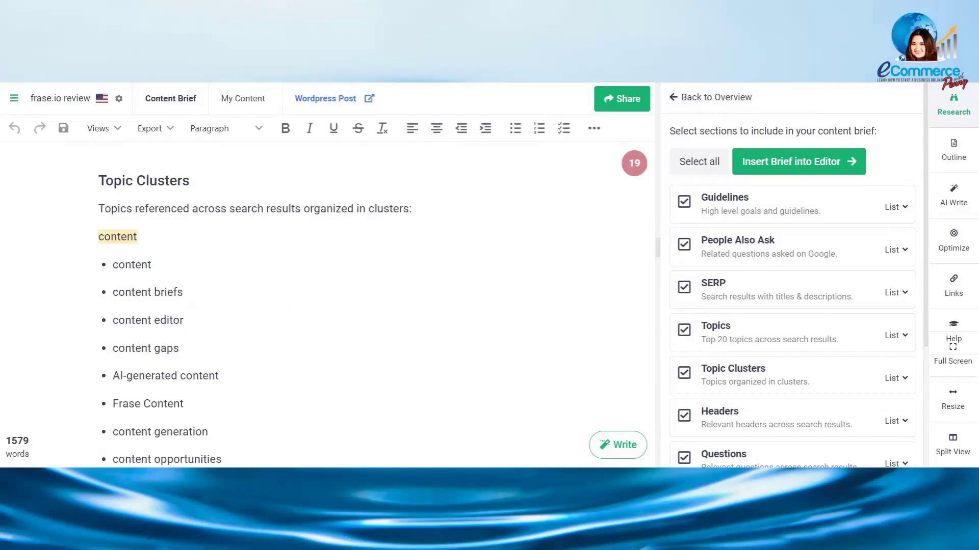
scroll(326, 306, down, 20)
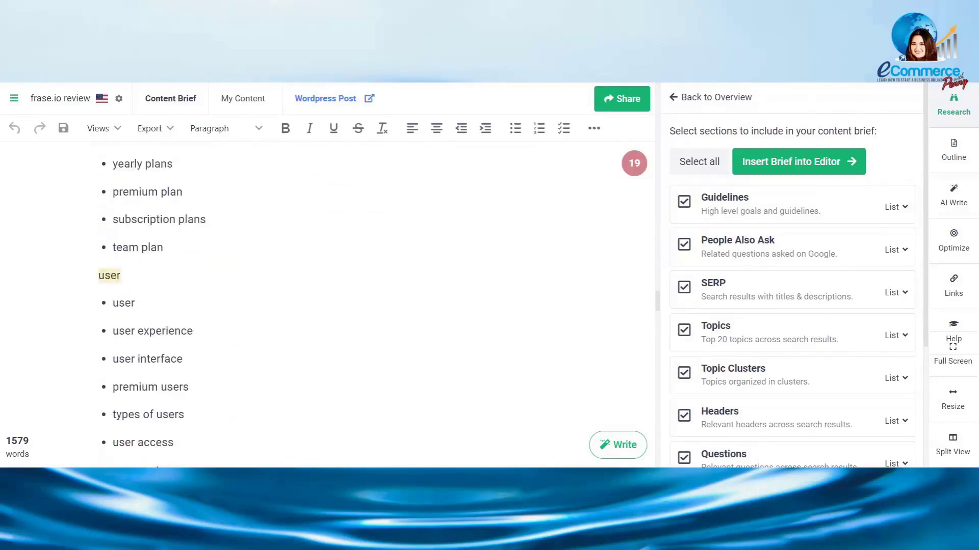
scroll(327, 306, down, 20)
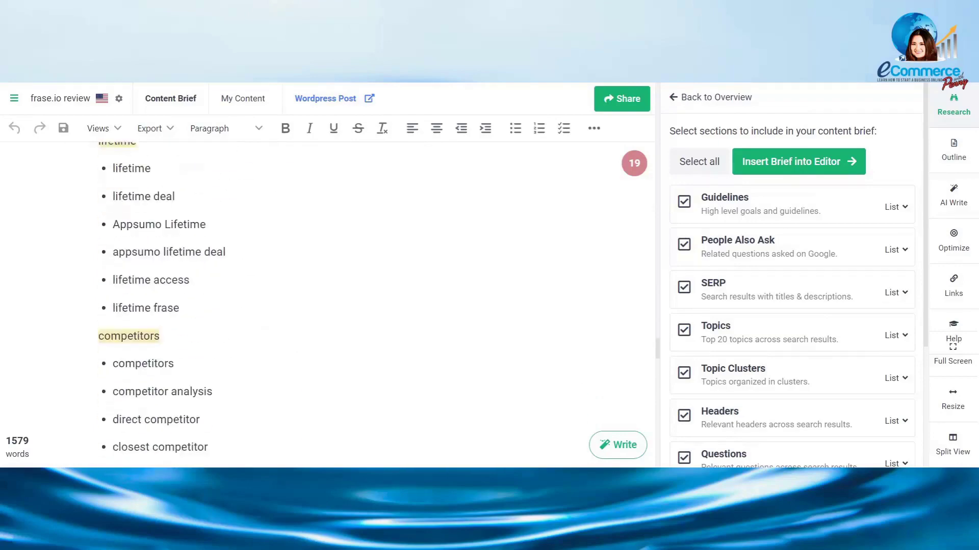
scroll(326, 306, down, 10)
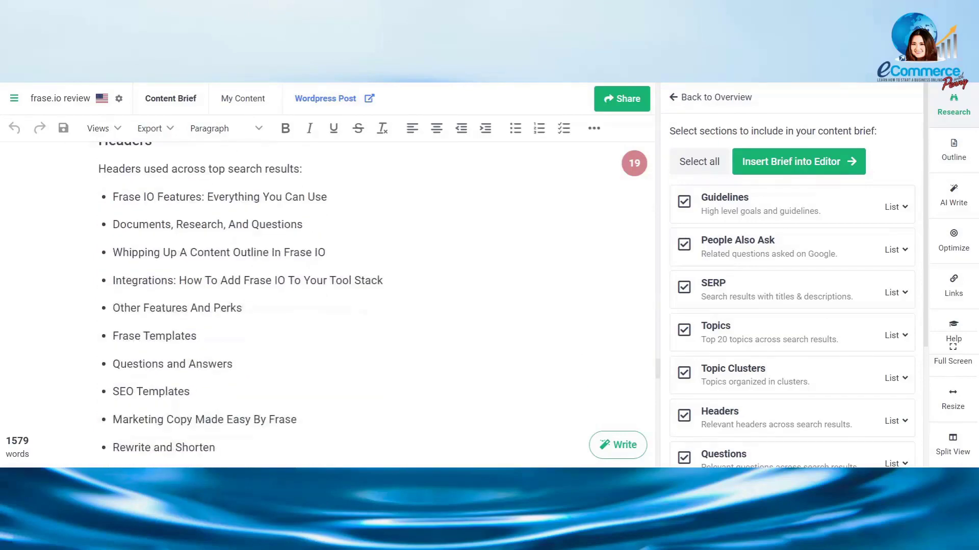
scroll(327, 306, down, 8)
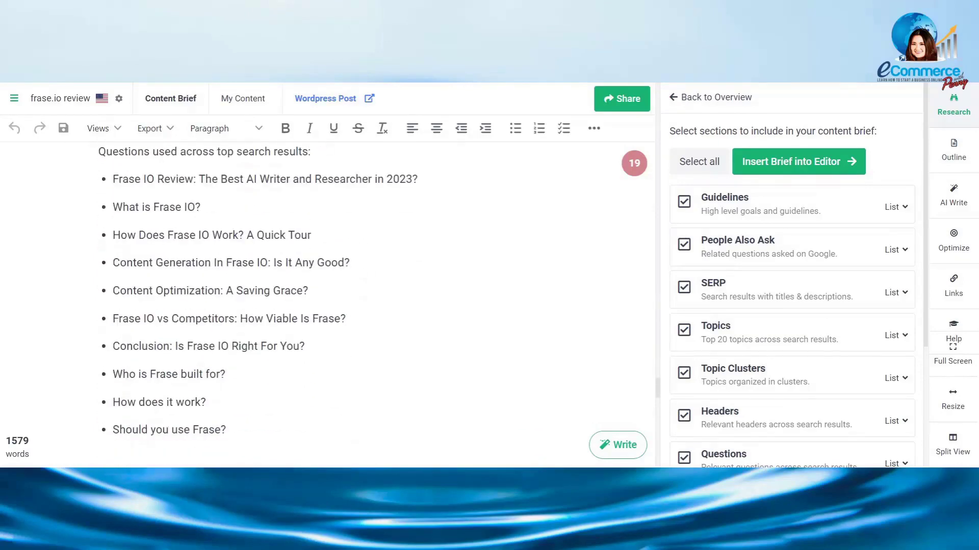
scroll(326, 306, down, 5)
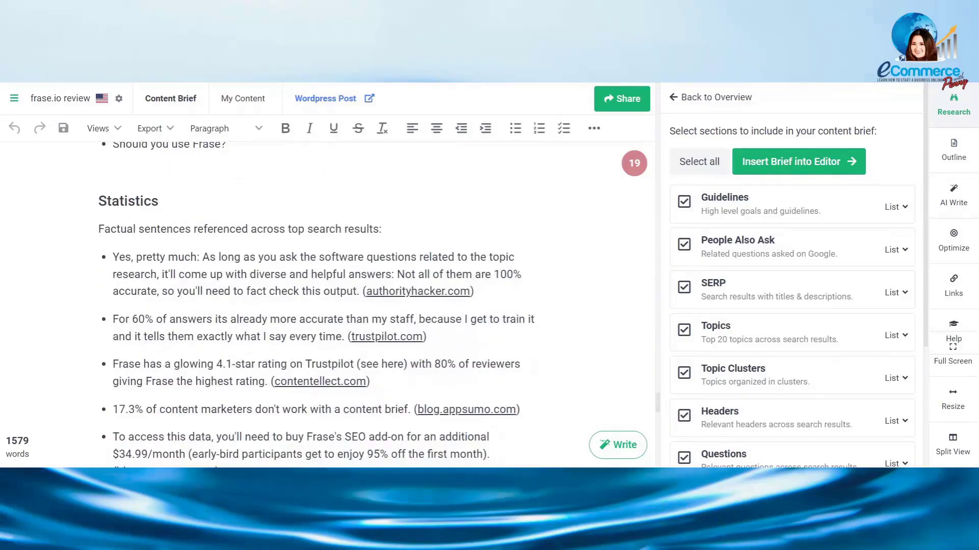
scroll(326, 306, down, 10)
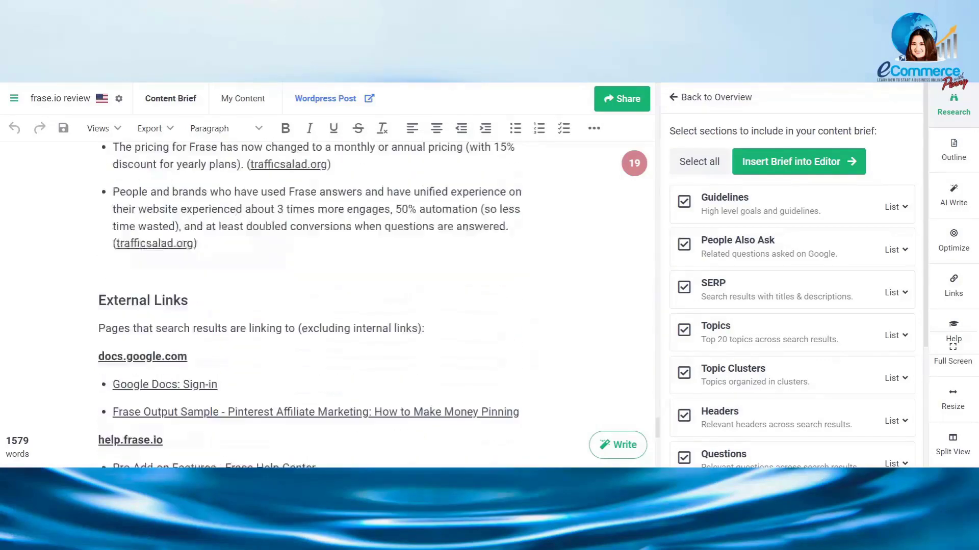
scroll(326, 306, down, 2)
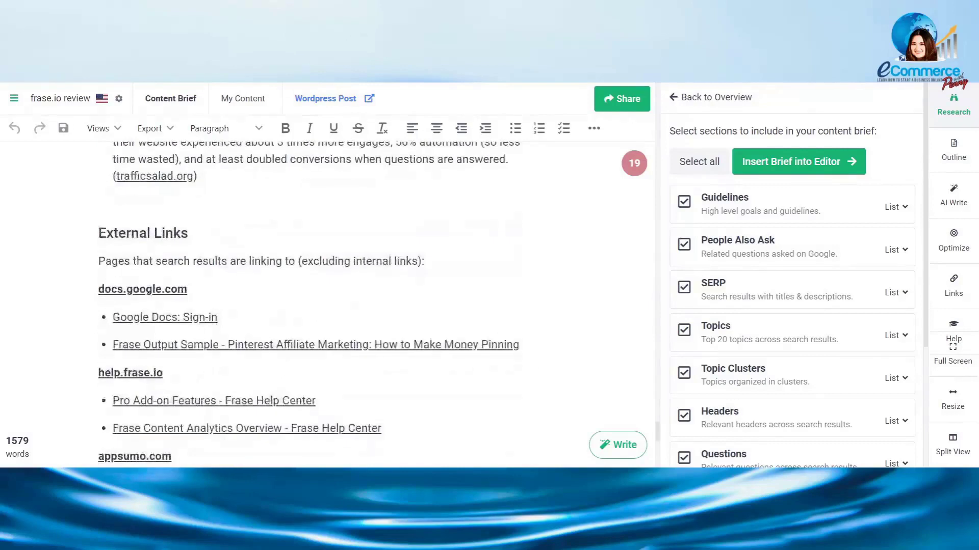
scroll(326, 306, down, 2)
scroll(326, 306, up, 2)
Leave the brief automation and look through the Headings, Questions, Stats, News and Wiki research, ending on the overview.
click(679, 104)
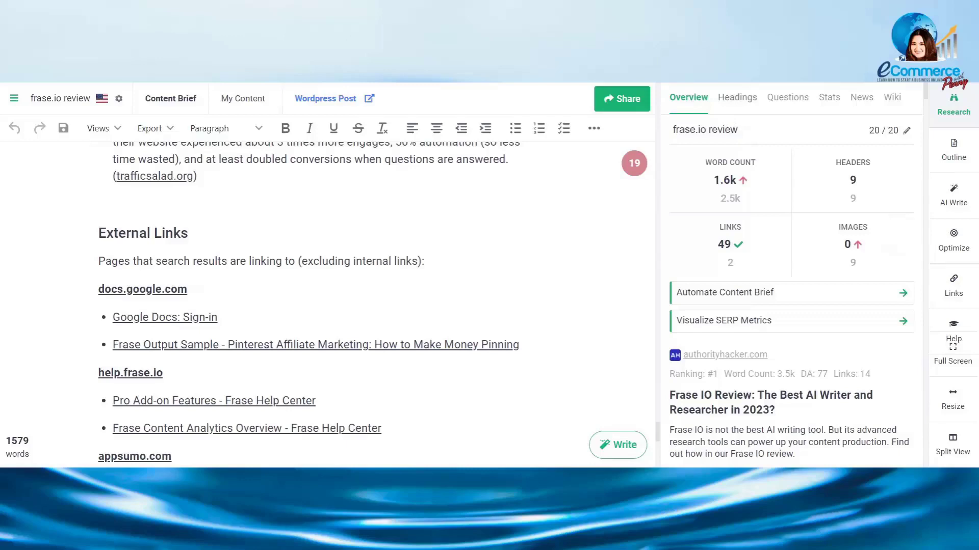
click(744, 103)
click(787, 101)
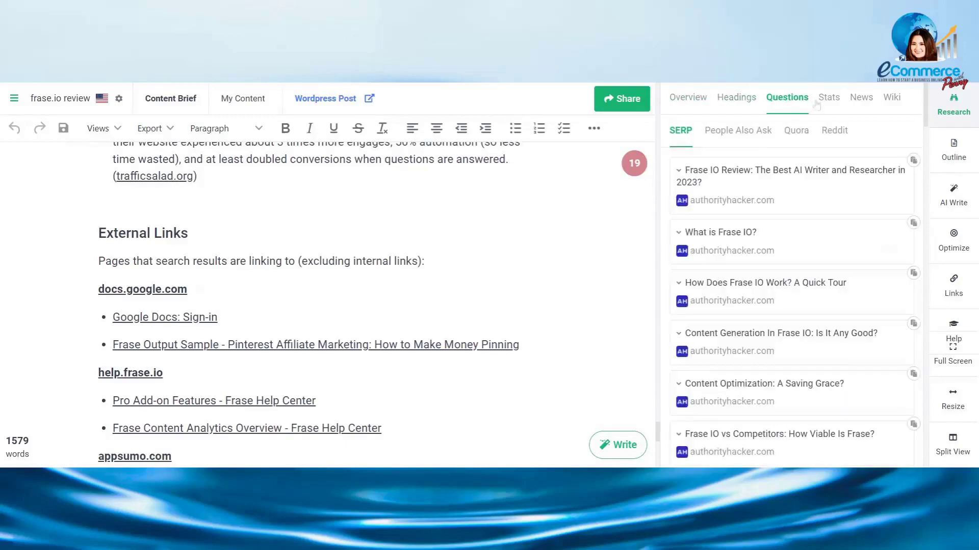
click(833, 102)
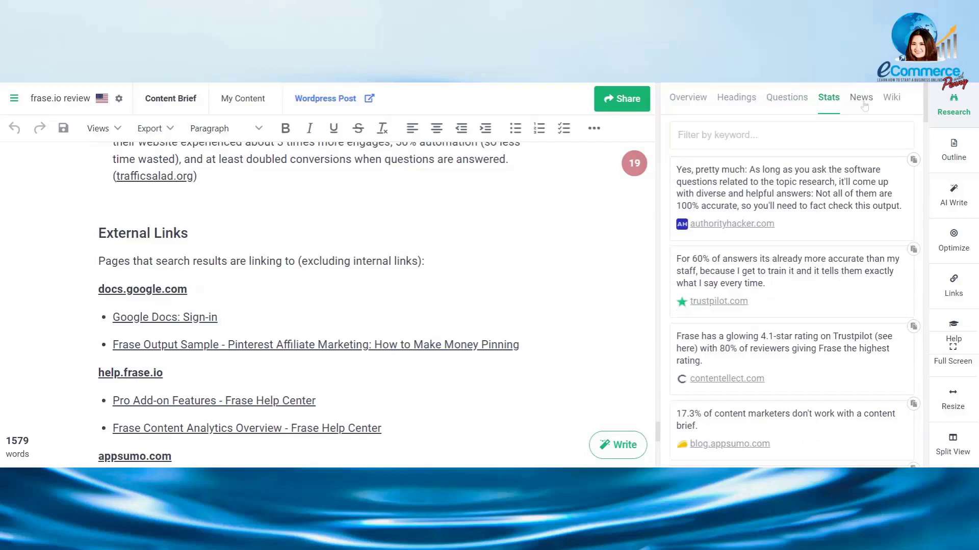
click(863, 102)
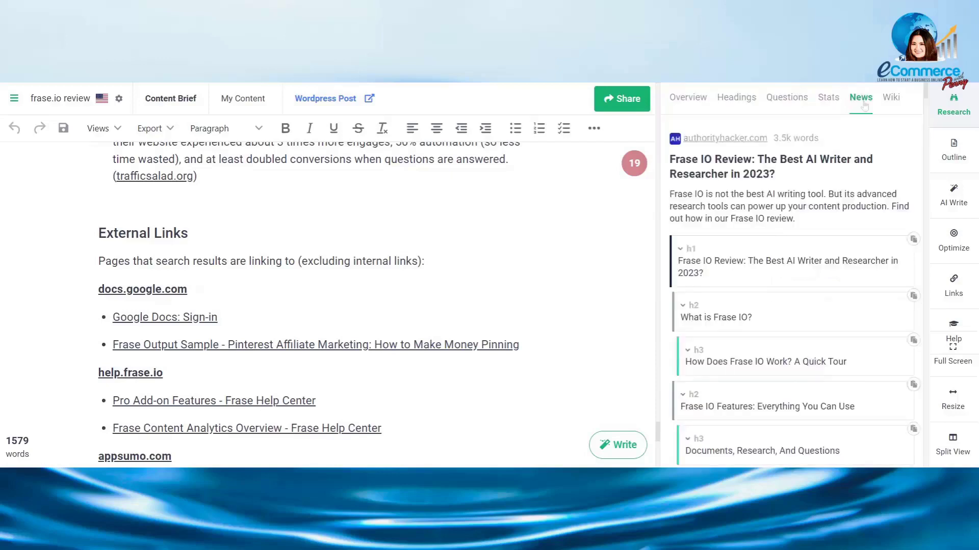
click(888, 102)
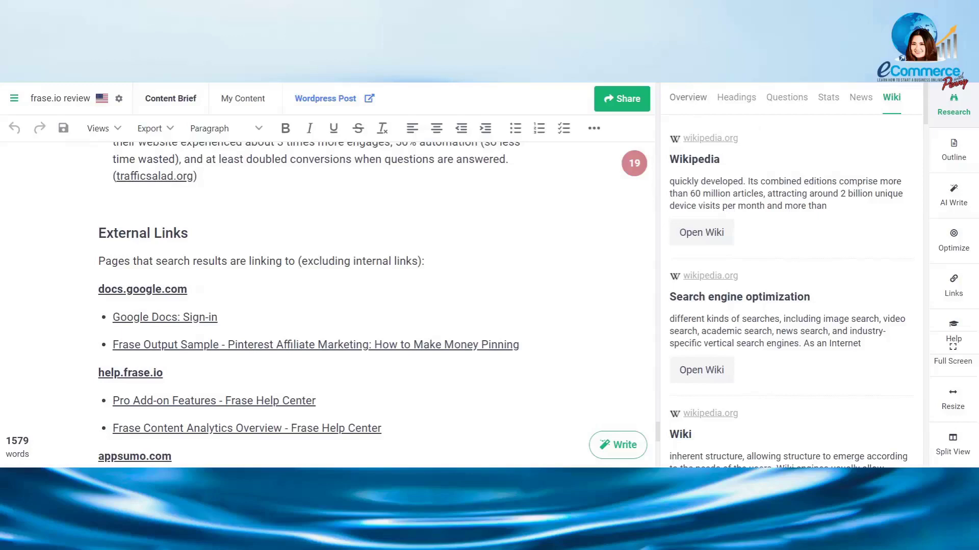
click(688, 102)
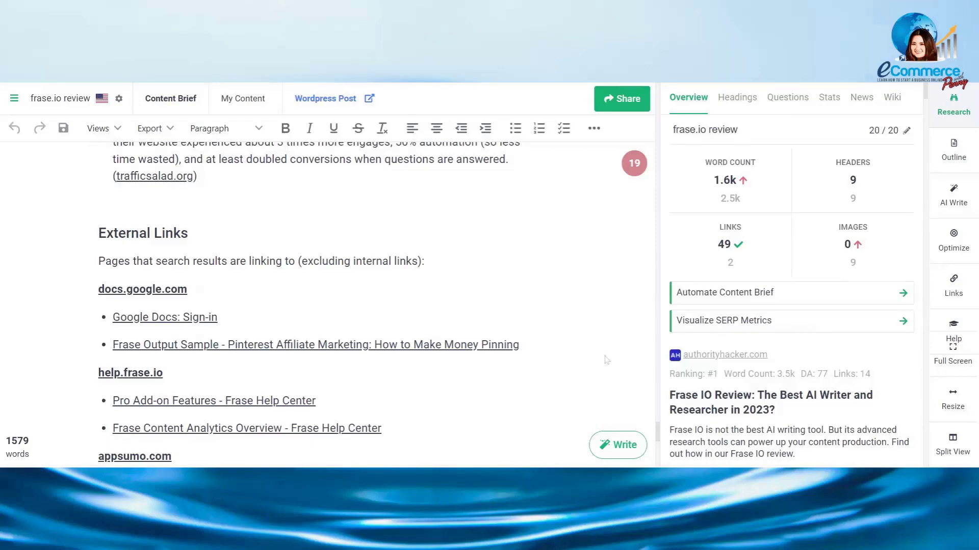
Open the article outline and clear all of its existing headings.
scroll(607, 360, up, 4)
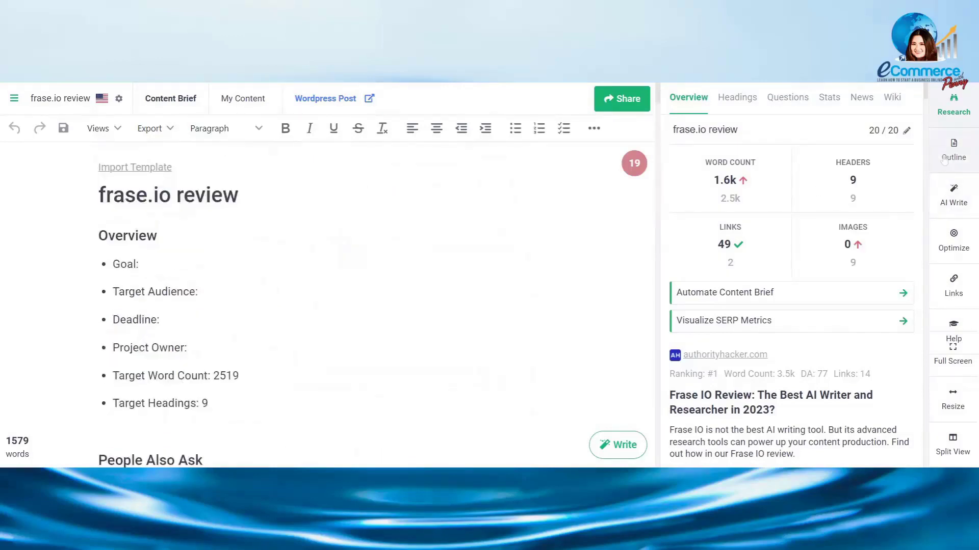
click(946, 158)
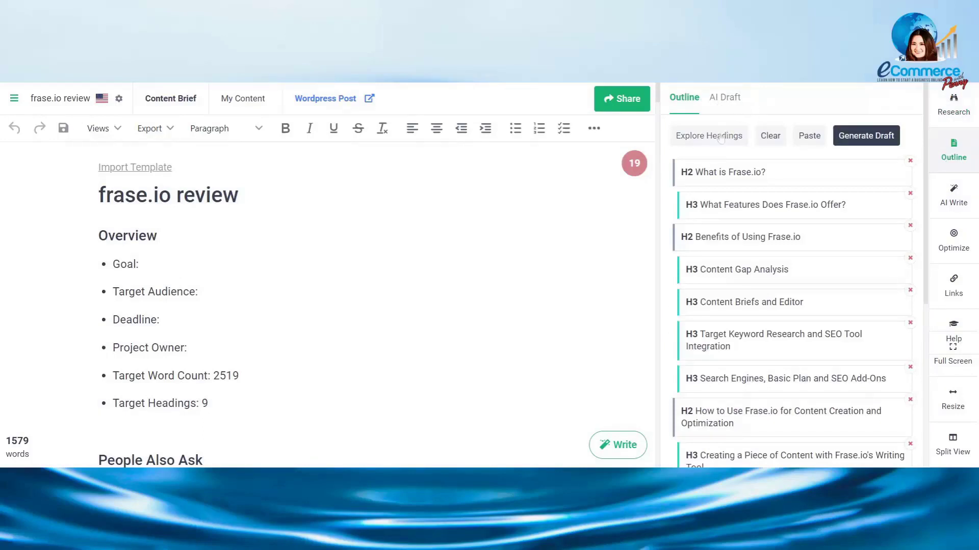
click(772, 138)
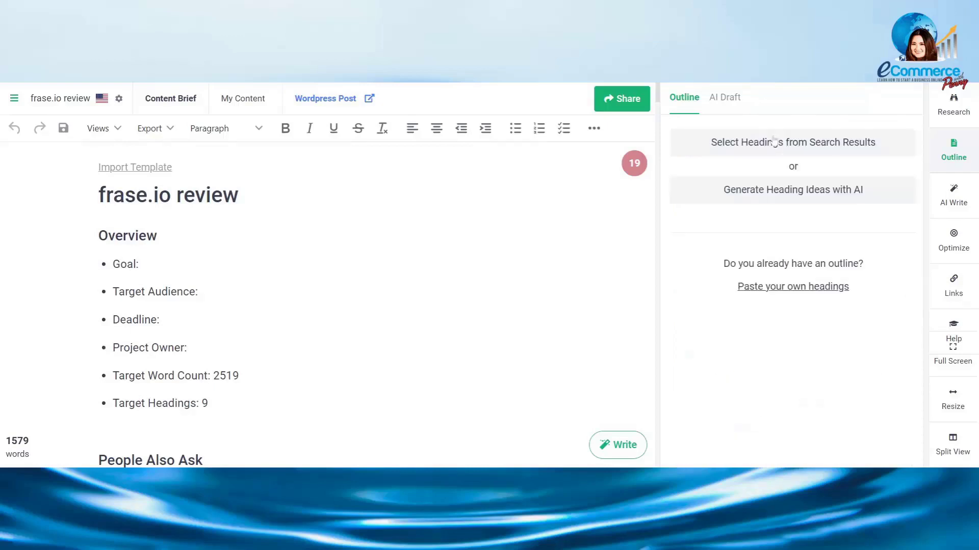
View the competitor headings offered from the search results and save the outline without adding any.
click(807, 153)
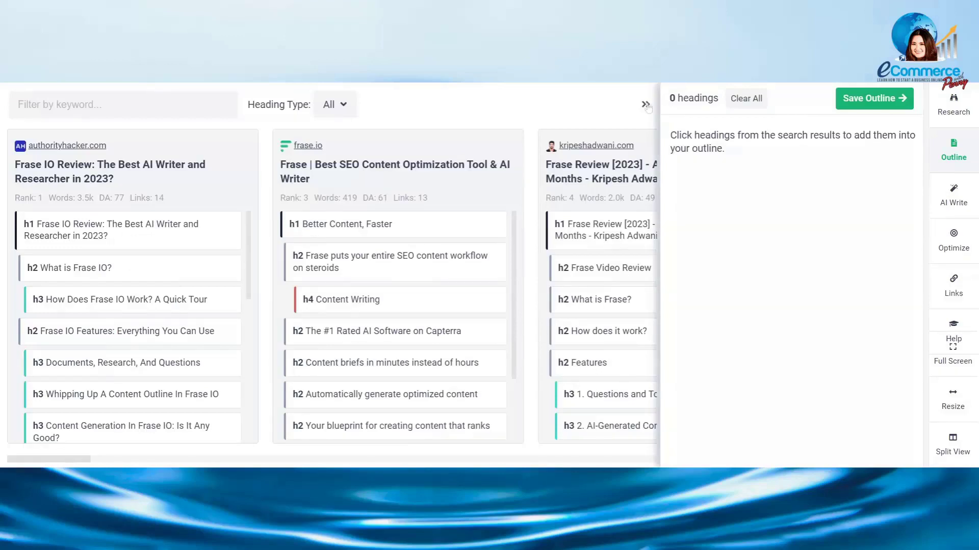
click(870, 100)
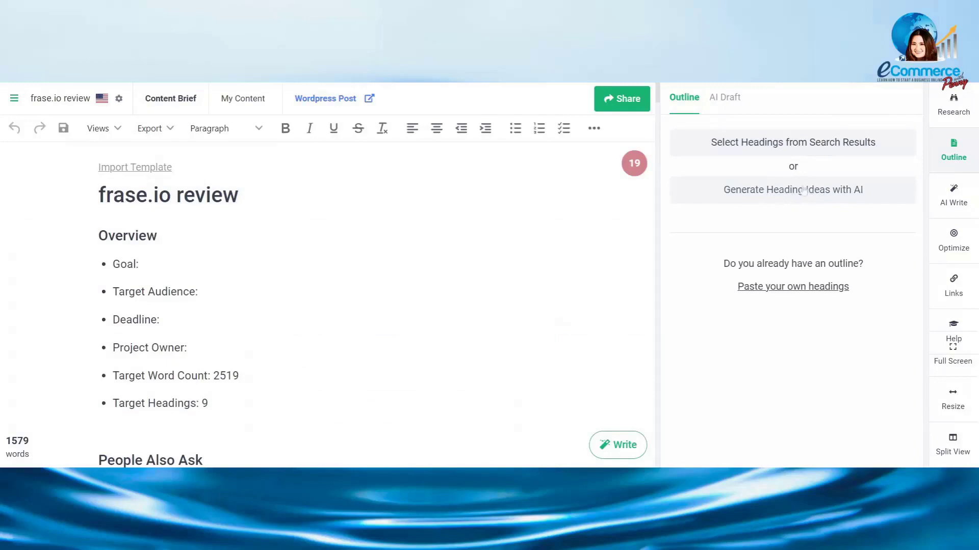
Examine the competitor headings from the search results in the expanded view, across all sites and through the full authorityhacker.com list.
click(793, 147)
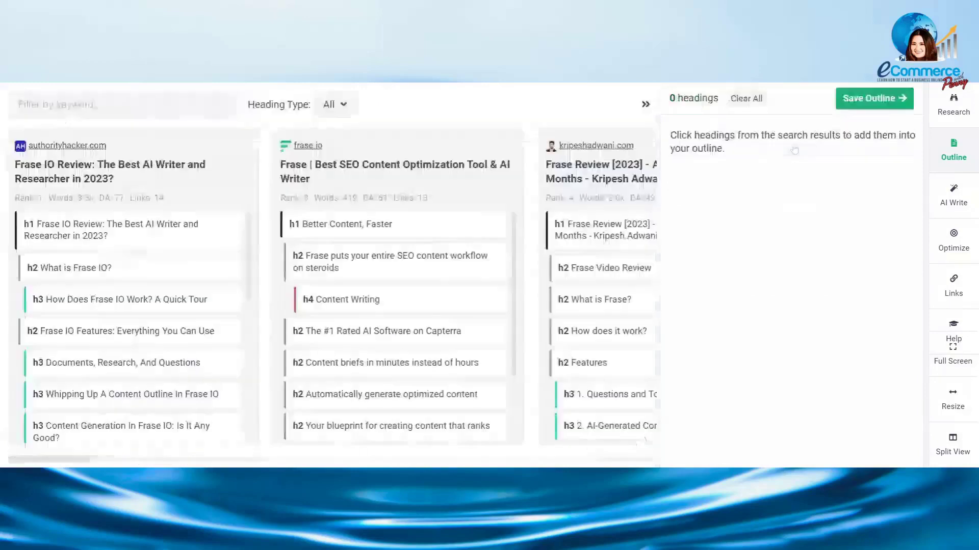
click(645, 105)
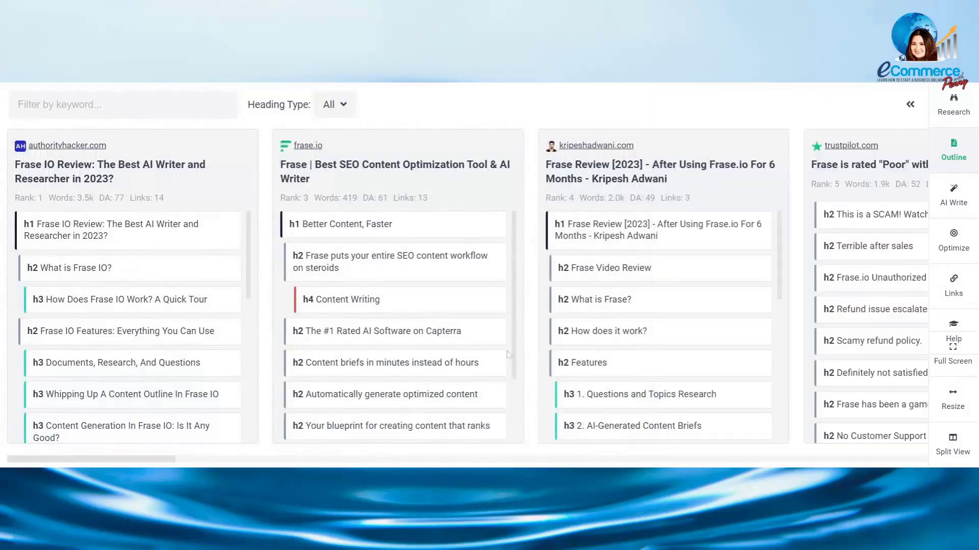
drag(123, 458, 168, 461)
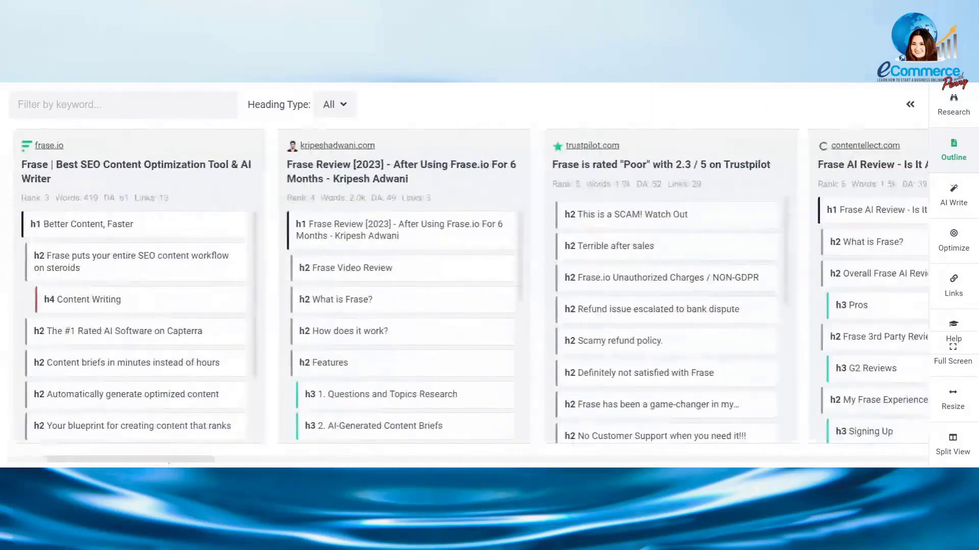
scroll(168, 463, right, 15)
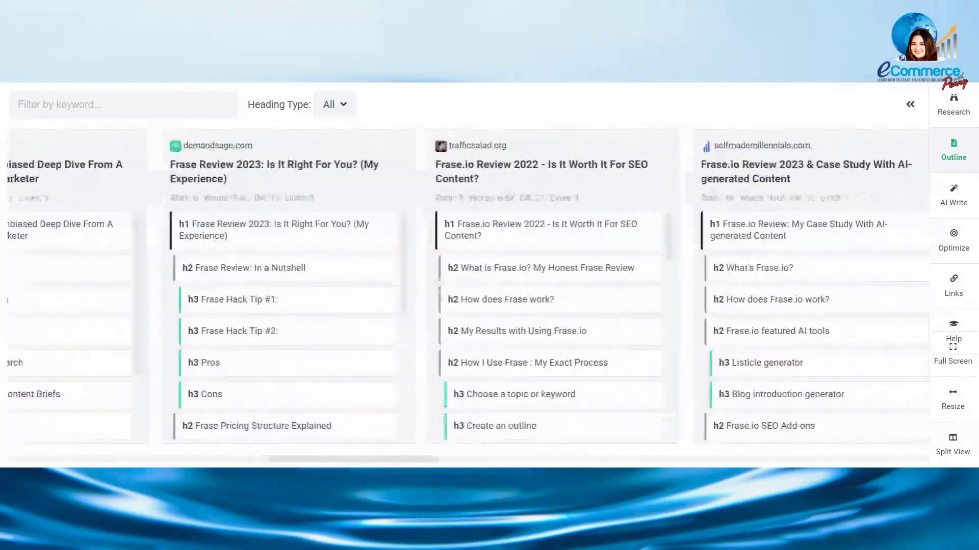
scroll(467, 296, left, 15)
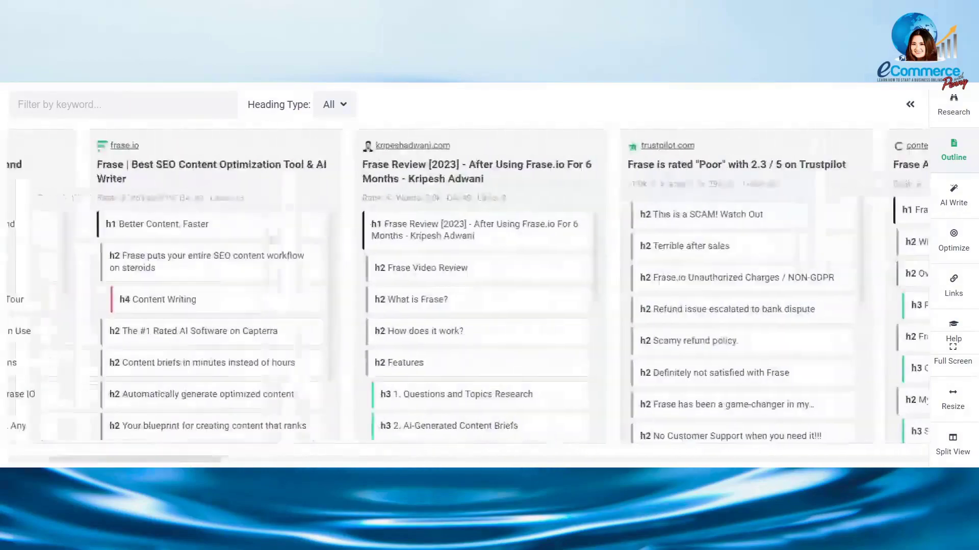
scroll(91, 337, left, 4)
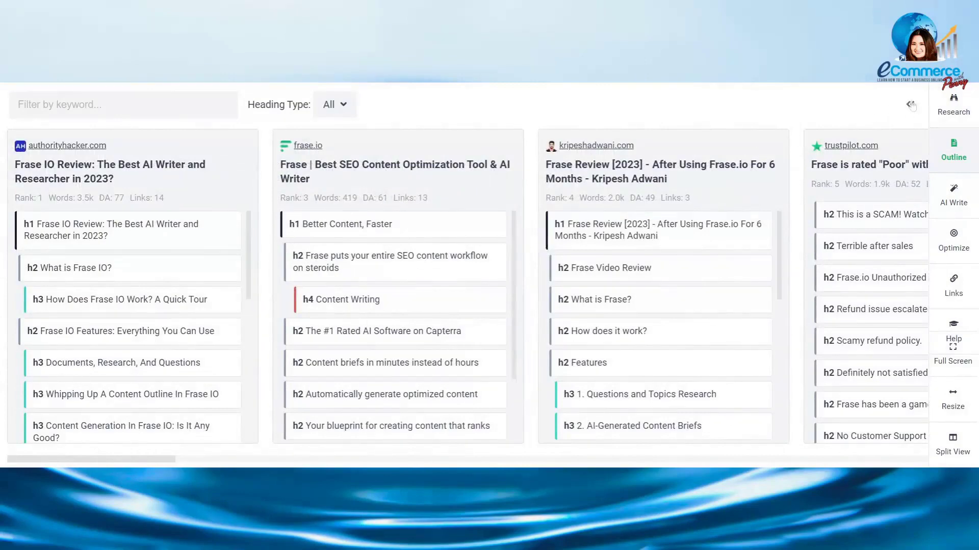
drag(896, 155, 826, 383)
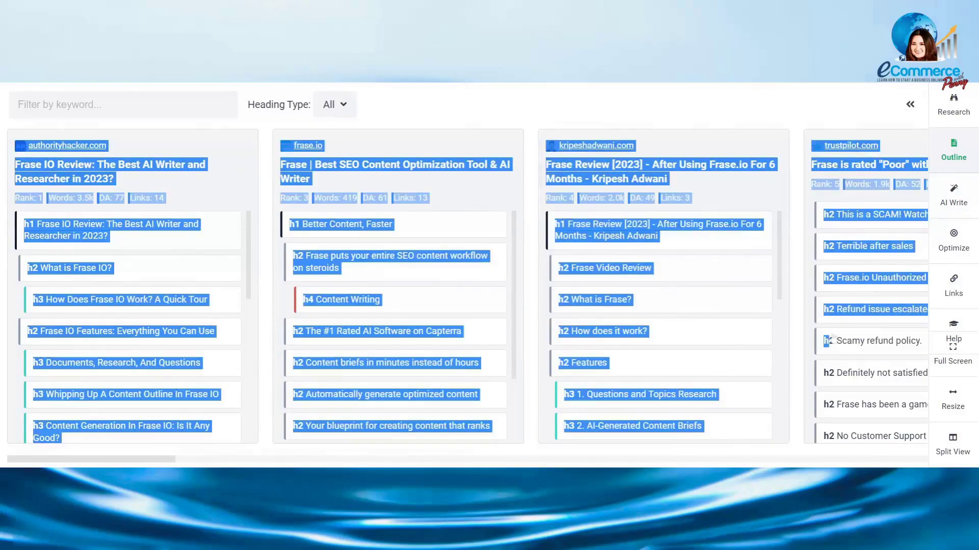
click(745, 124)
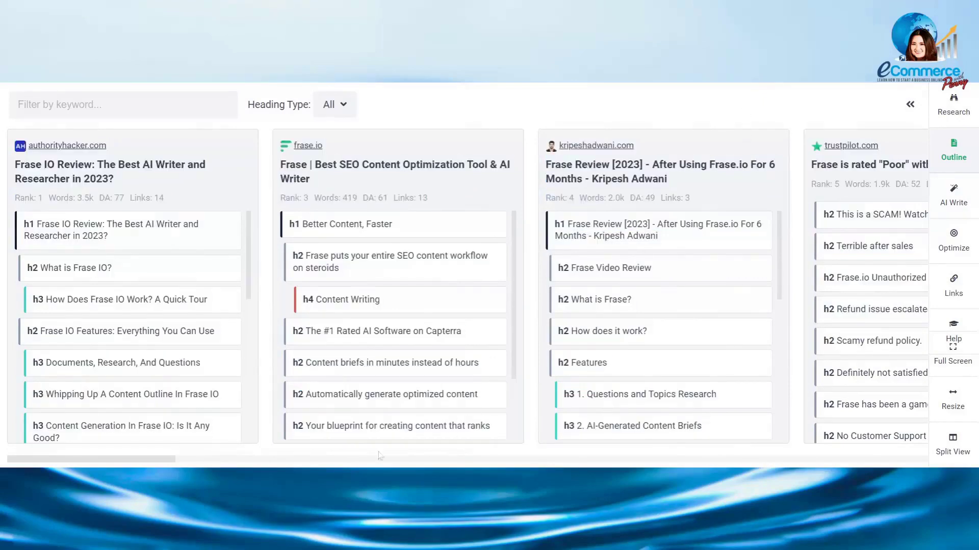
scroll(190, 390, down, 12)
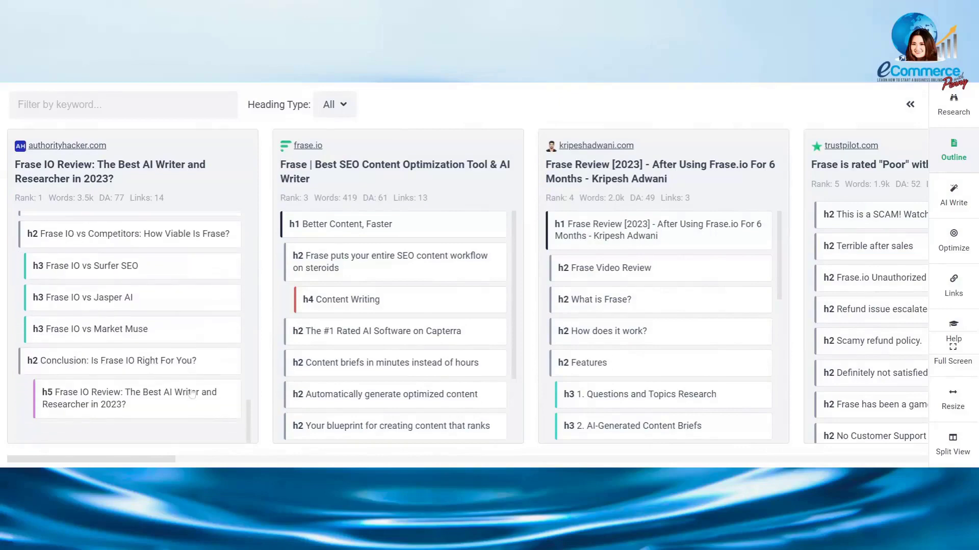
scroll(190, 390, up, 10)
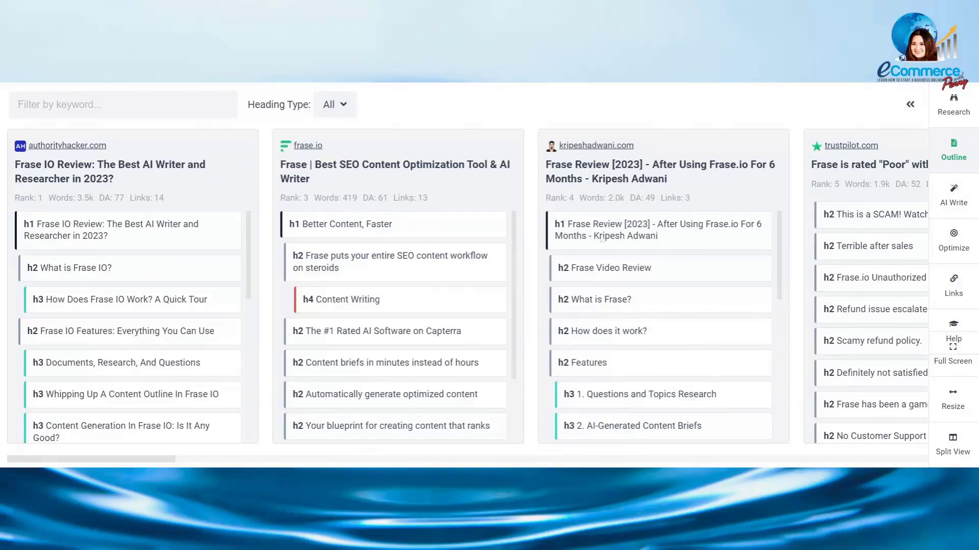
Add the headings "What is Frase IO?" and "Frase IO Features: Everything You Can Use" to the outline, save it, and clear it again.
click(909, 105)
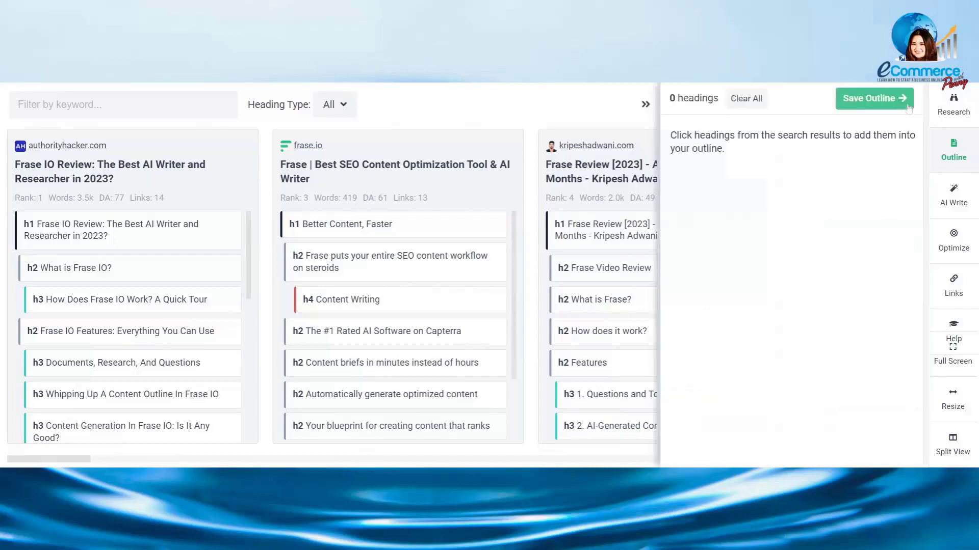
click(142, 273)
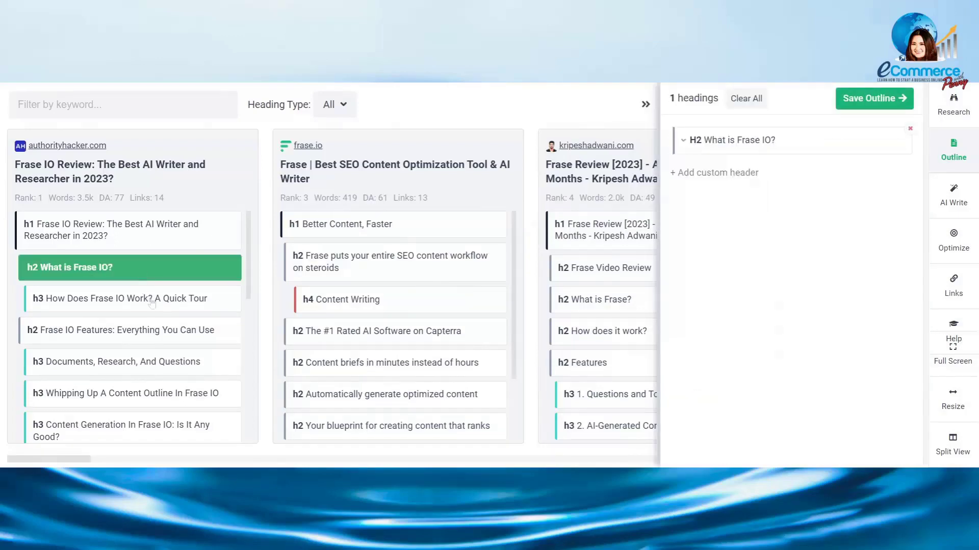
click(160, 326)
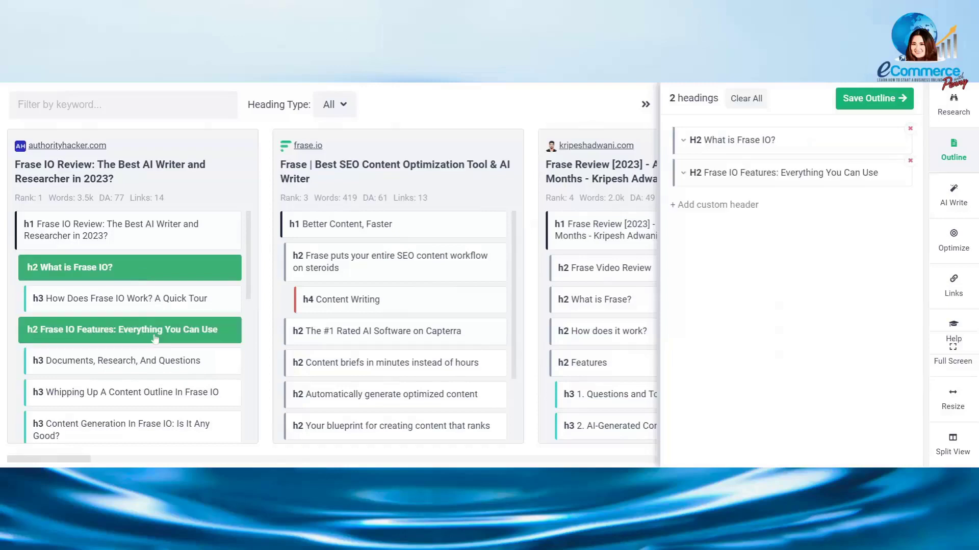
click(861, 102)
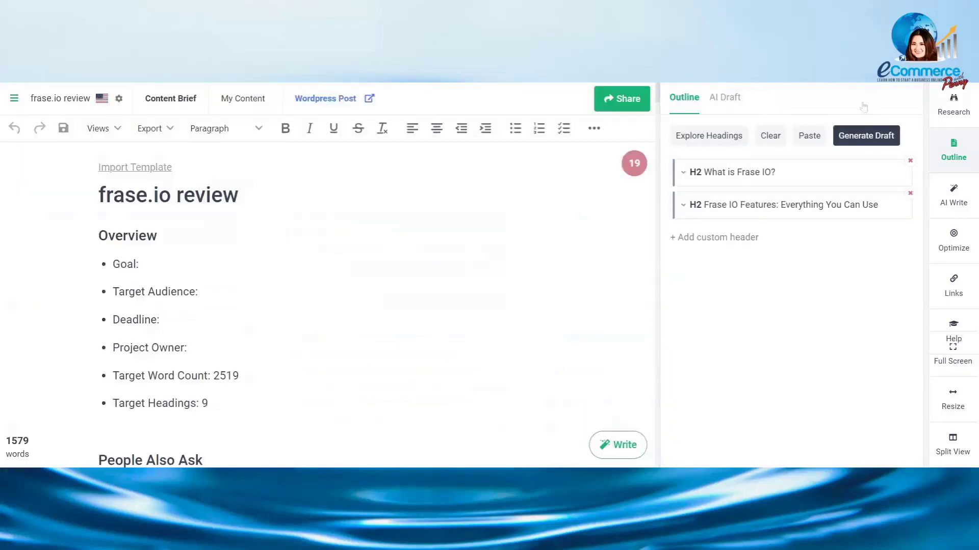
click(778, 141)
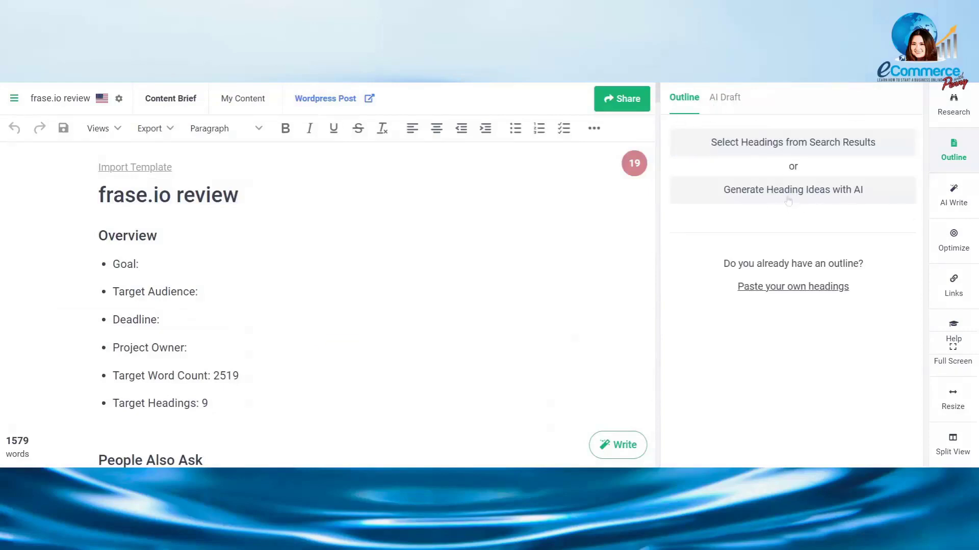
Generate heading ideas for the outline with AI and review the complete list down to the conclusion.
click(811, 200)
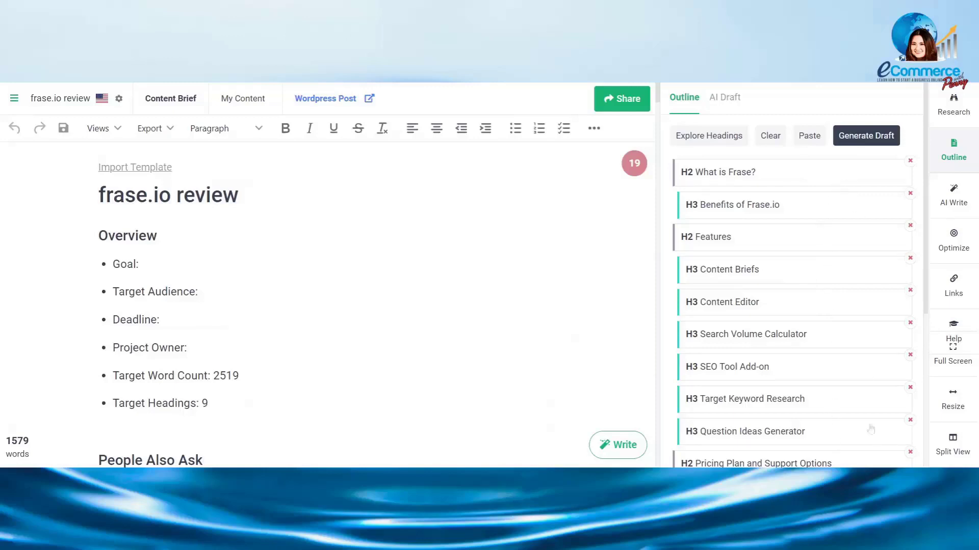
scroll(866, 408, down, 1)
scroll(863, 372, down, 5)
scroll(863, 372, up, 5)
scroll(825, 255, down, 2)
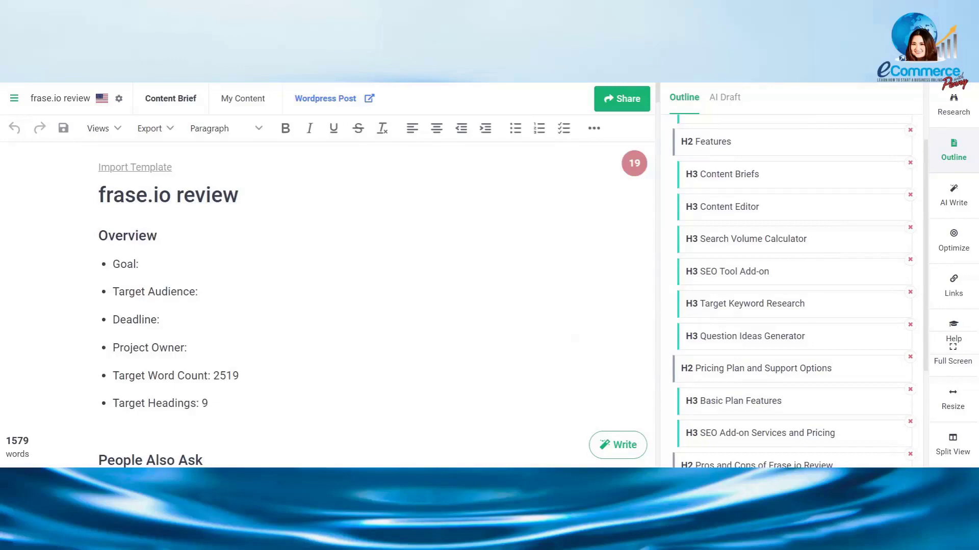
scroll(824, 256, down, 1)
scroll(824, 258, up, 1)
scroll(825, 256, down, 2)
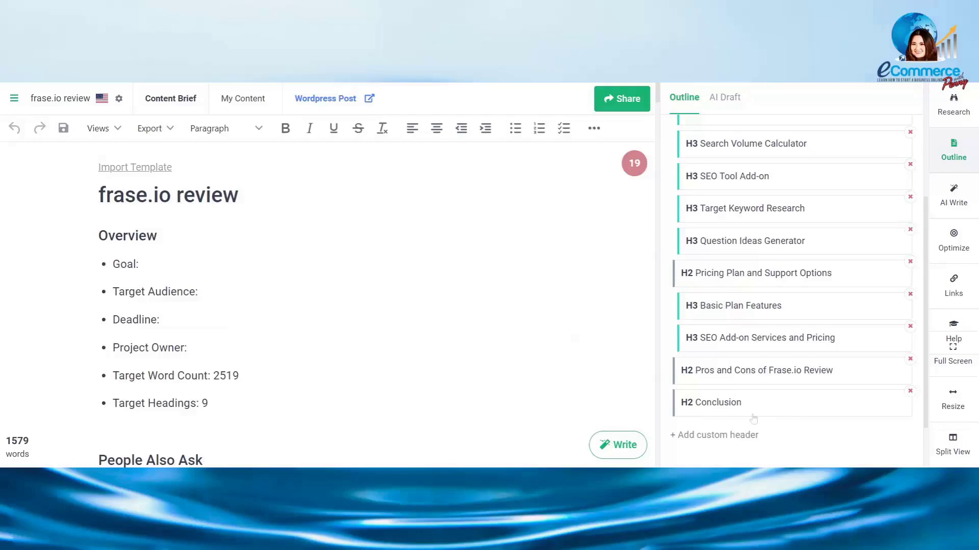
scroll(813, 148, up, 4)
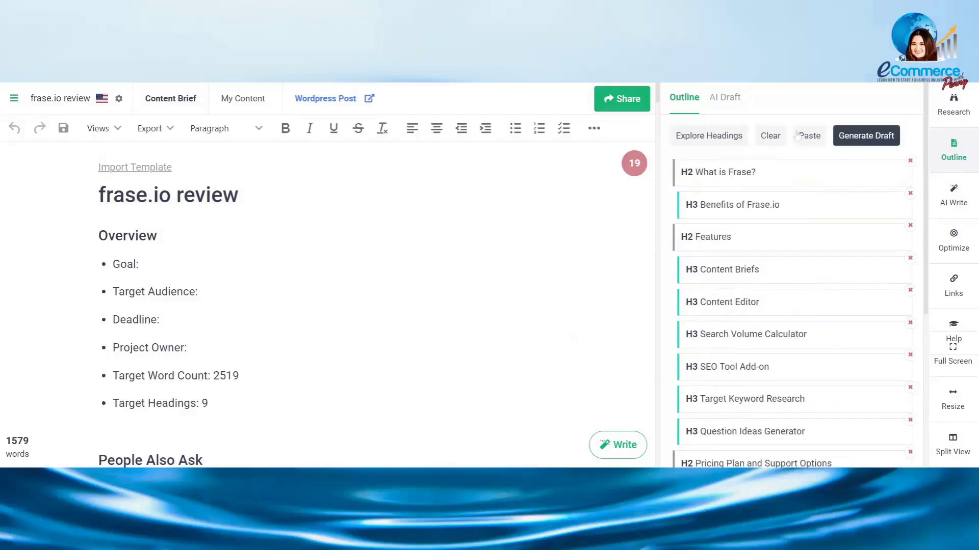
Set up a draft from the outline with an introduction and H2 transitions enabled, and review the SEO keywords to consider.
click(870, 138)
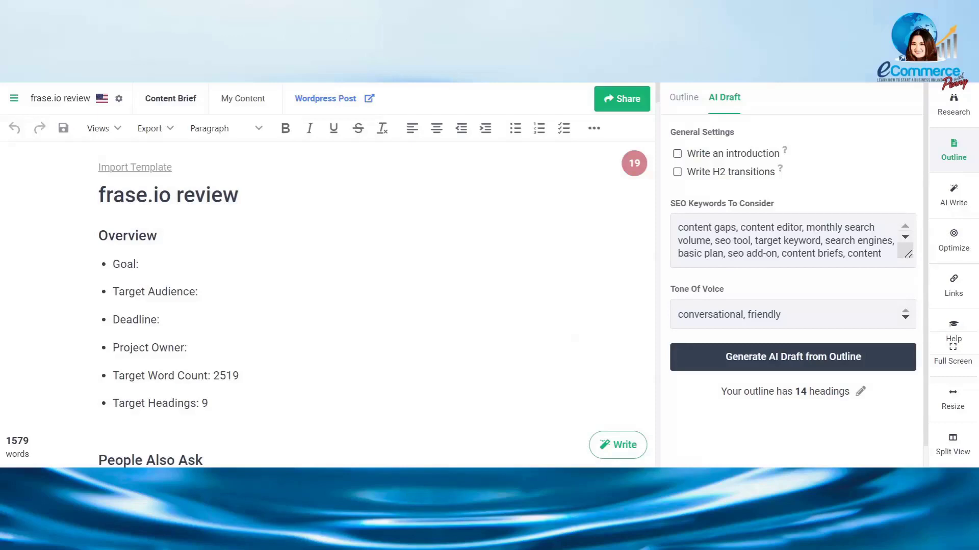
click(677, 155)
click(678, 173)
mouse_move(783, 174)
scroll(904, 243, down, 5)
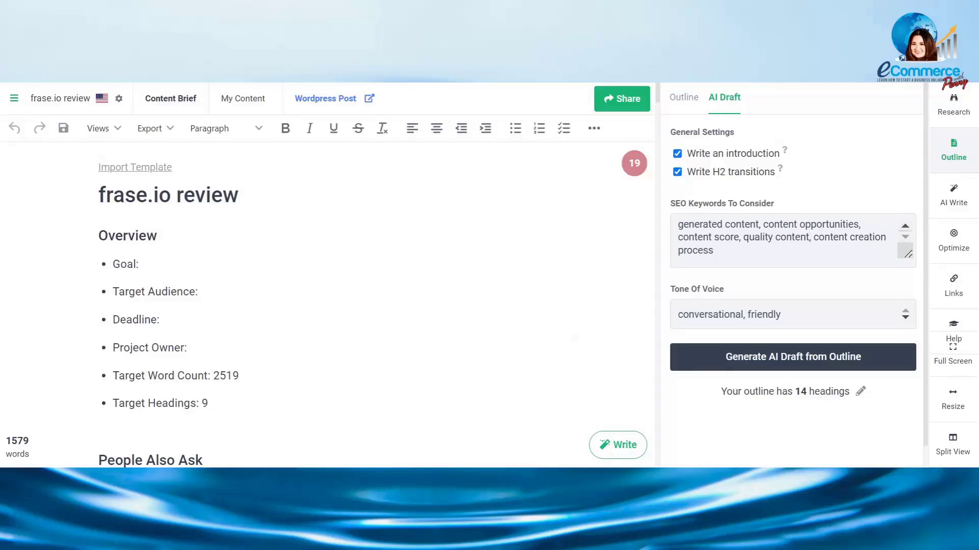
scroll(905, 232, up, 5)
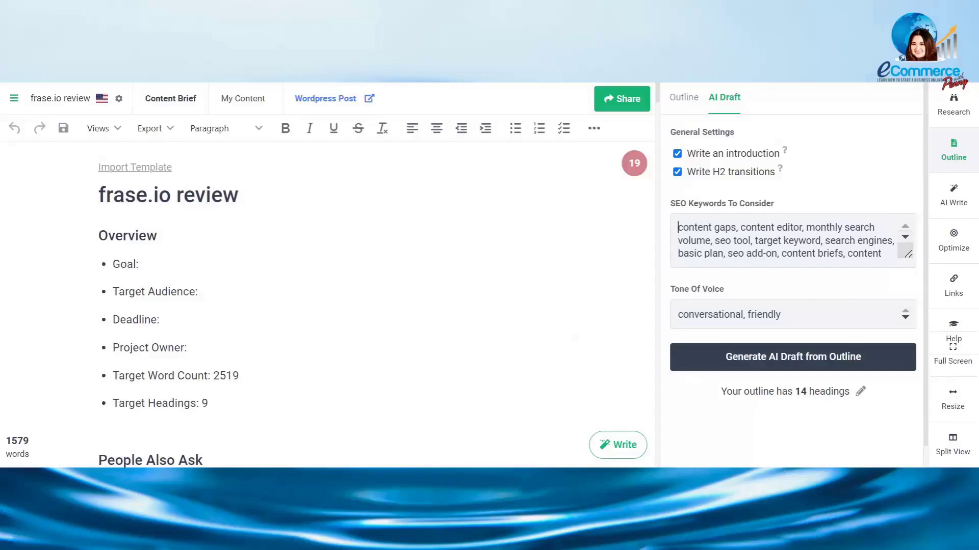
Choose the "Conversational, Friendly" tone of voice for the draft and look over the other suggested tones.
key(Tab)
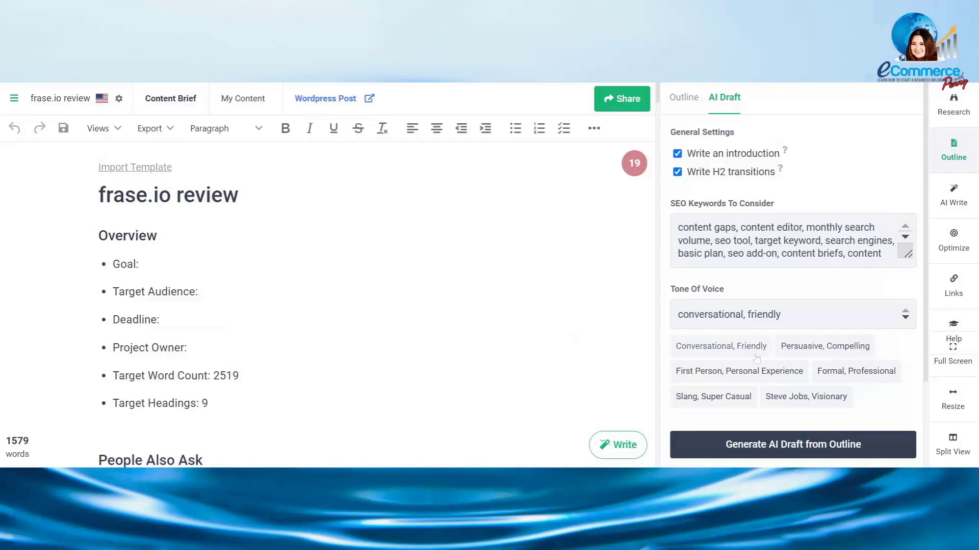
drag(672, 290, 734, 292)
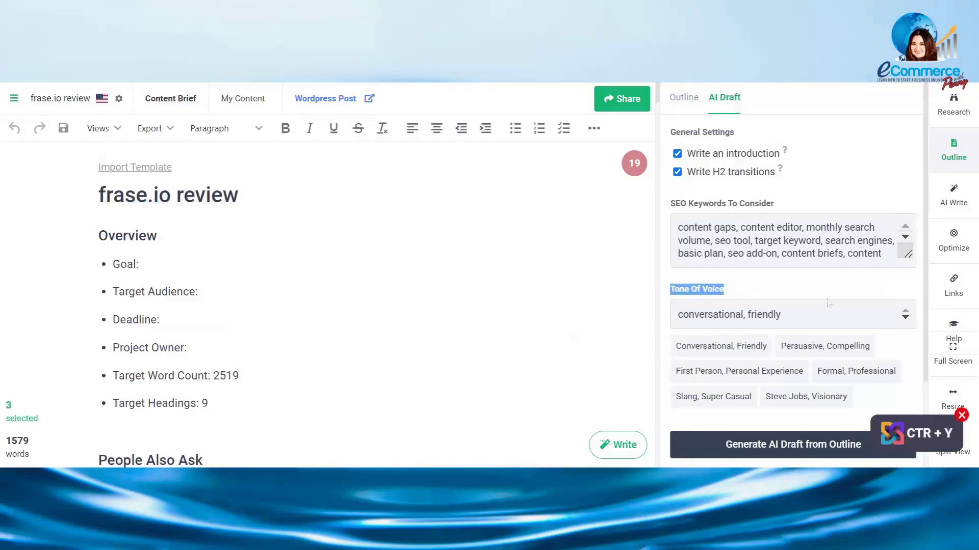
scroll(825, 306, down, 2)
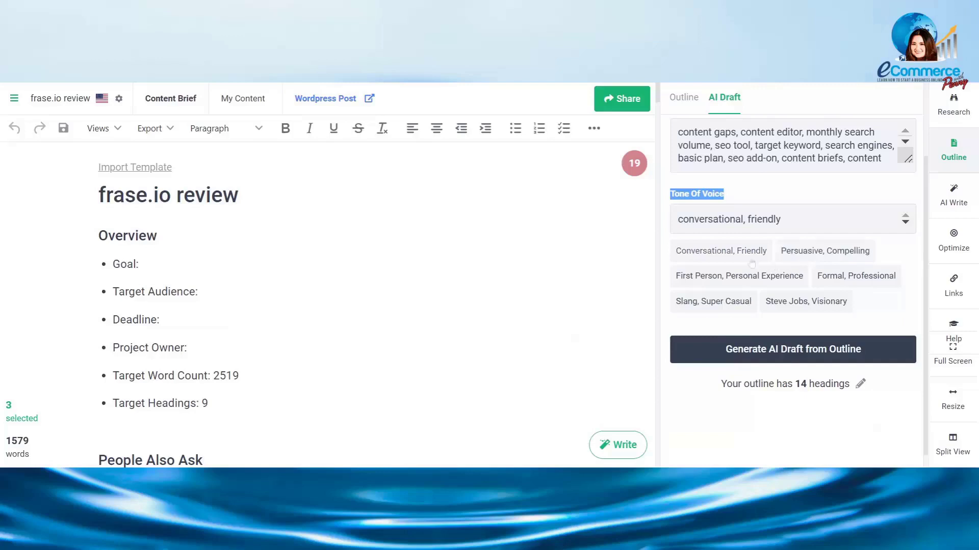
click(719, 250)
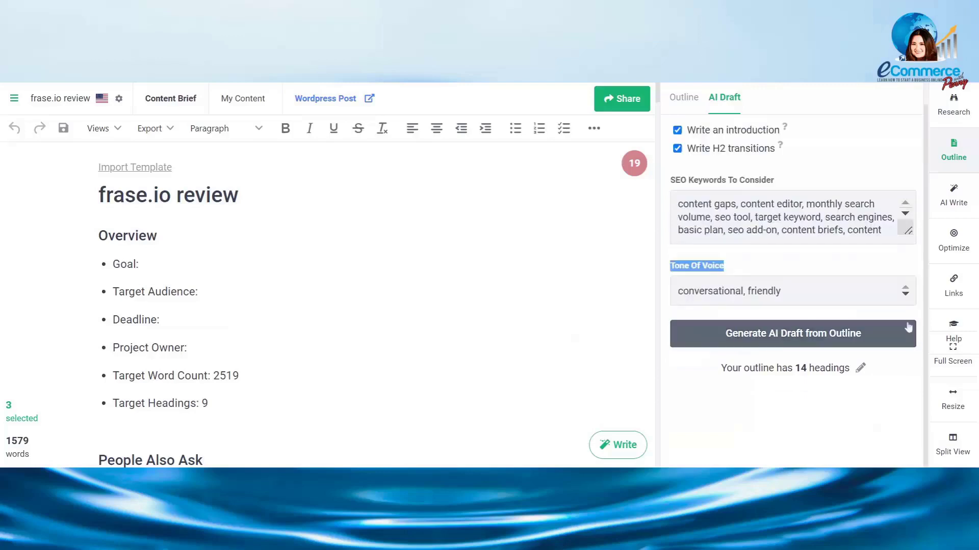
click(866, 298)
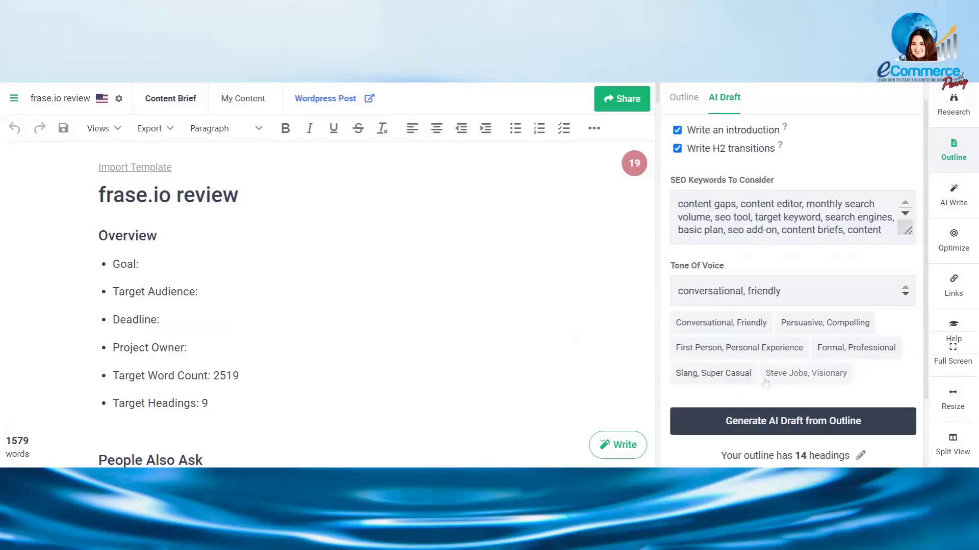
drag(766, 384, 858, 385)
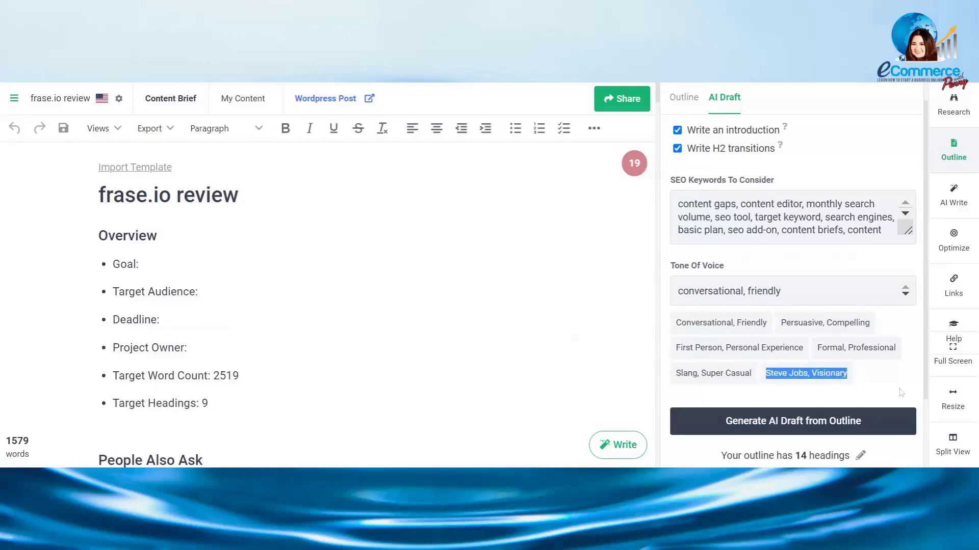
key(ctrl+c)
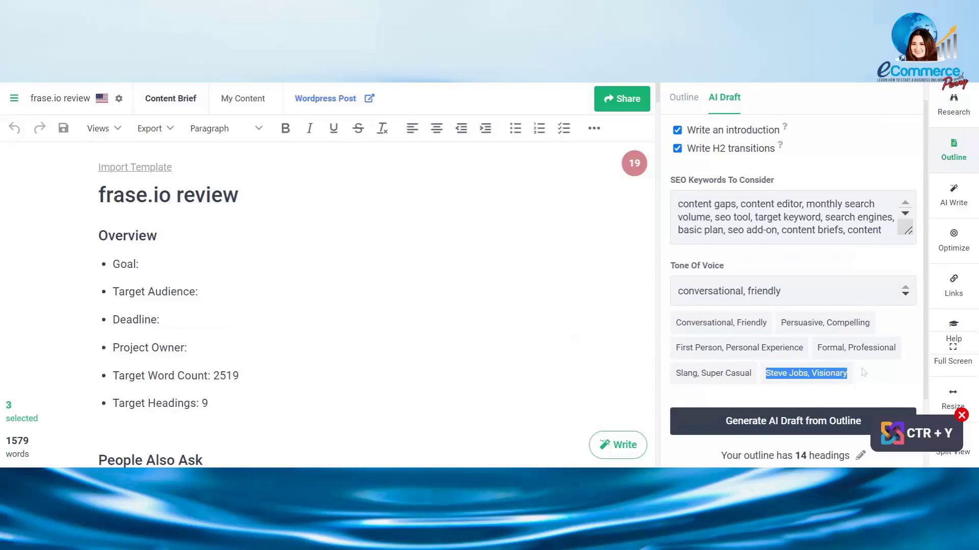
click(888, 375)
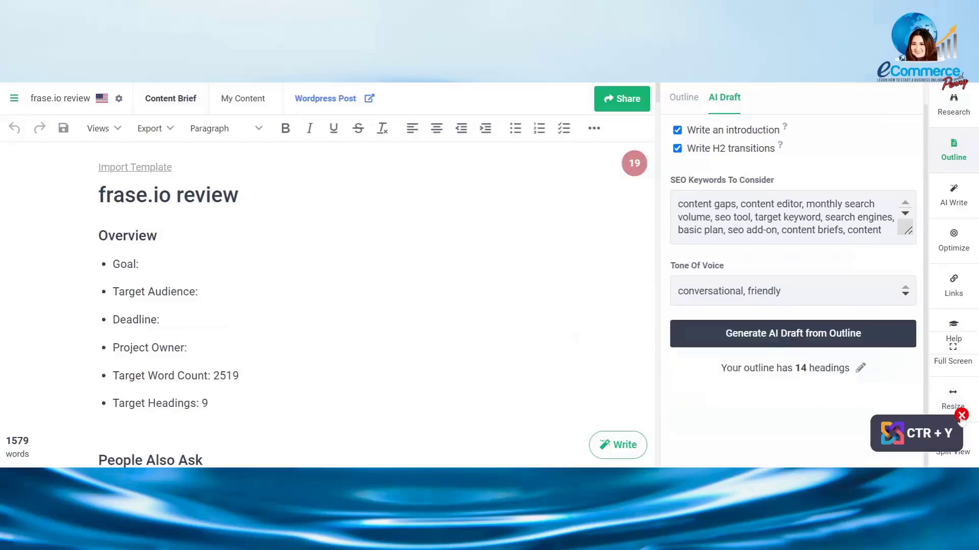
Generate the AI draft from the outline and read through its sections as they are written.
click(821, 339)
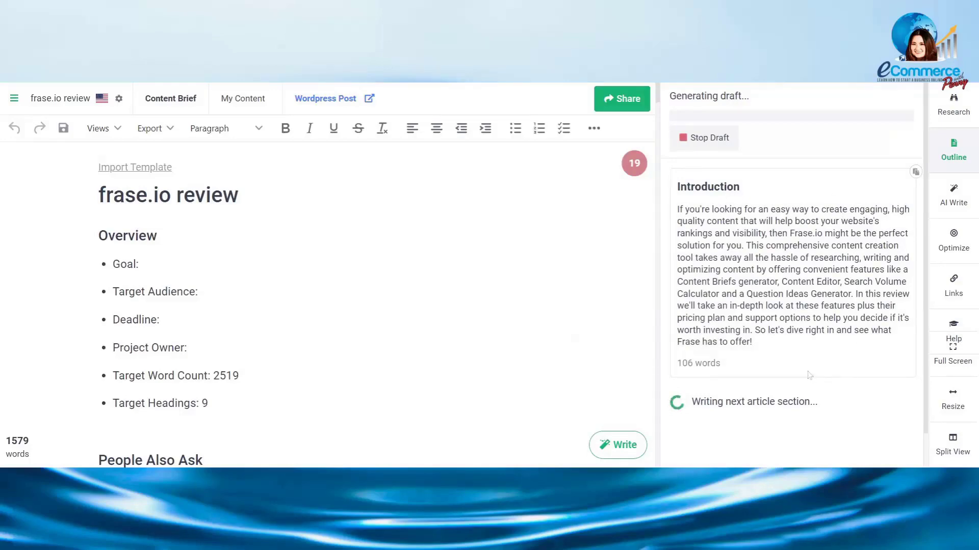
scroll(809, 368, down, 2)
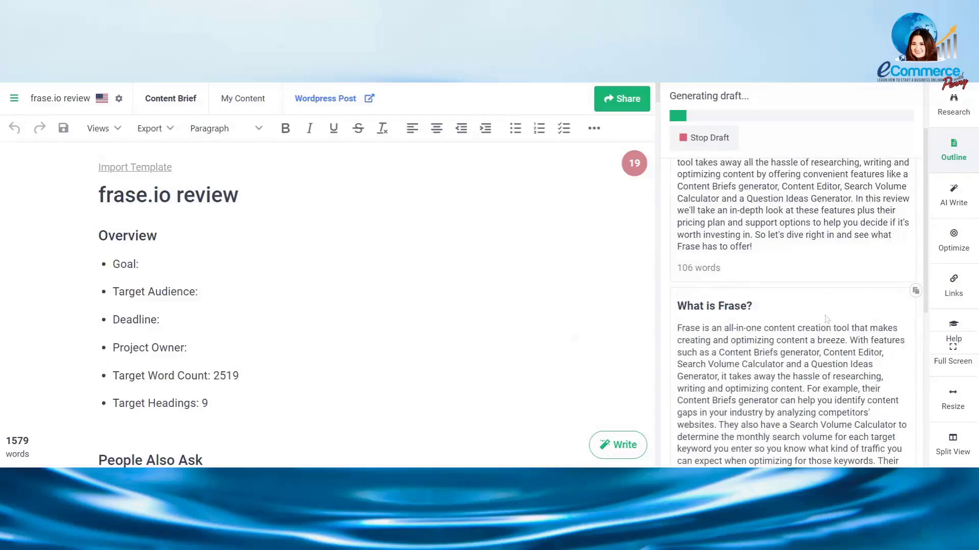
scroll(826, 318, down, 2)
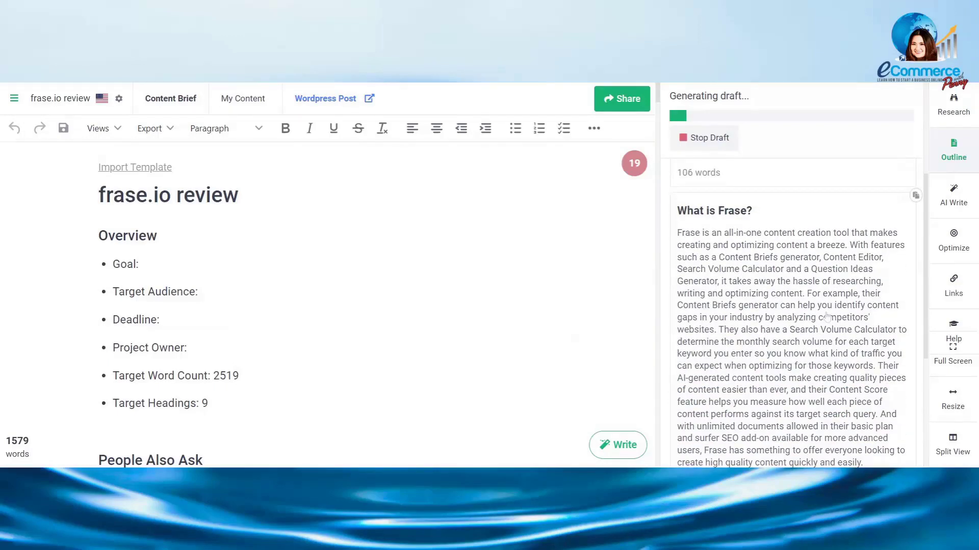
scroll(826, 317, down, 2)
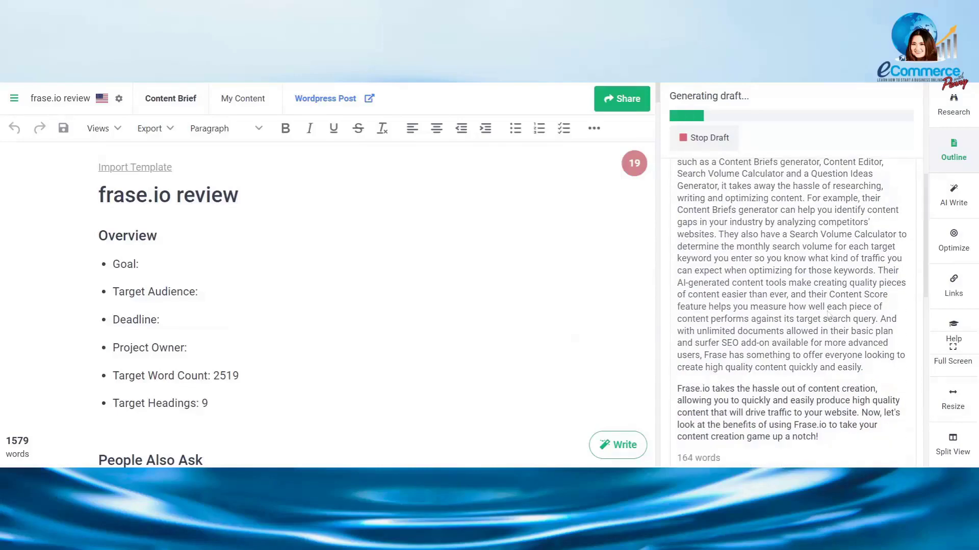
scroll(836, 298, down, 4)
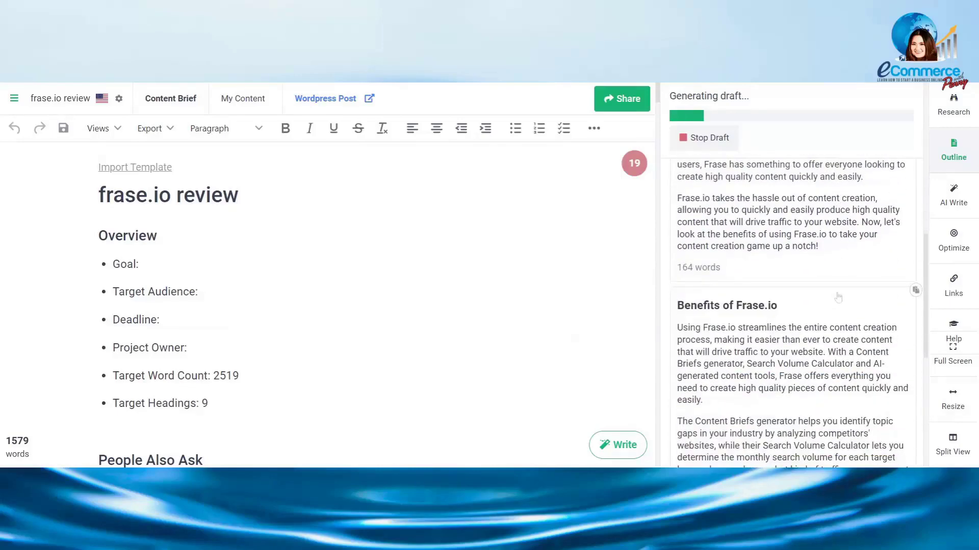
Read through the generated "Benefits of Frase.io" draft section and check its word count while the remaining sections are written.
scroll(838, 298, down, 4)
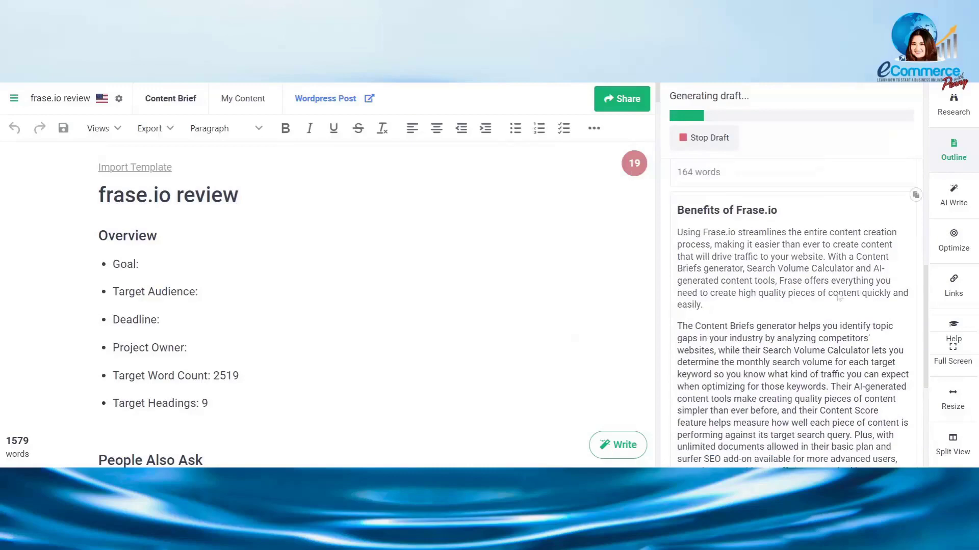
scroll(838, 297, down, 2)
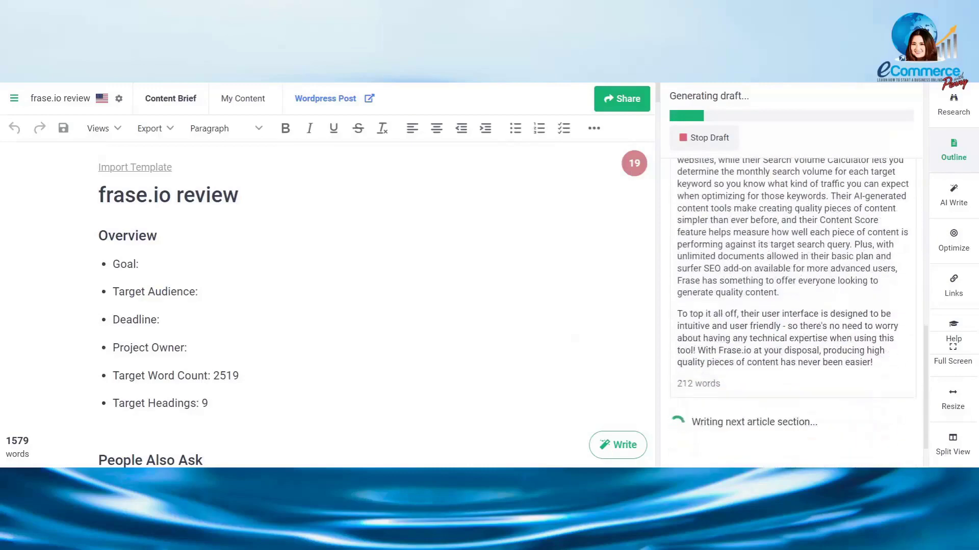
scroll(838, 298, up, 4)
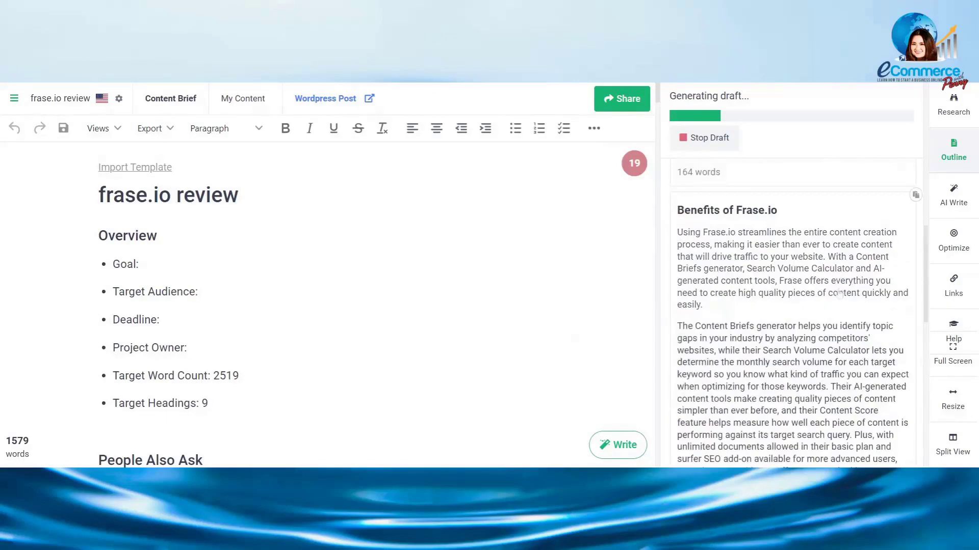
scroll(838, 301, down, 4)
drag(678, 386, 720, 386)
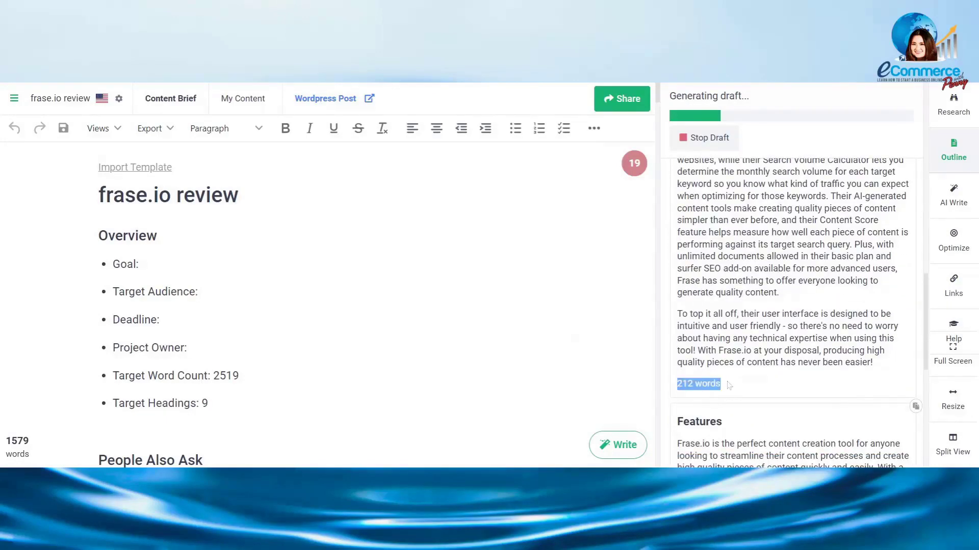
scroll(912, 408, up, 6)
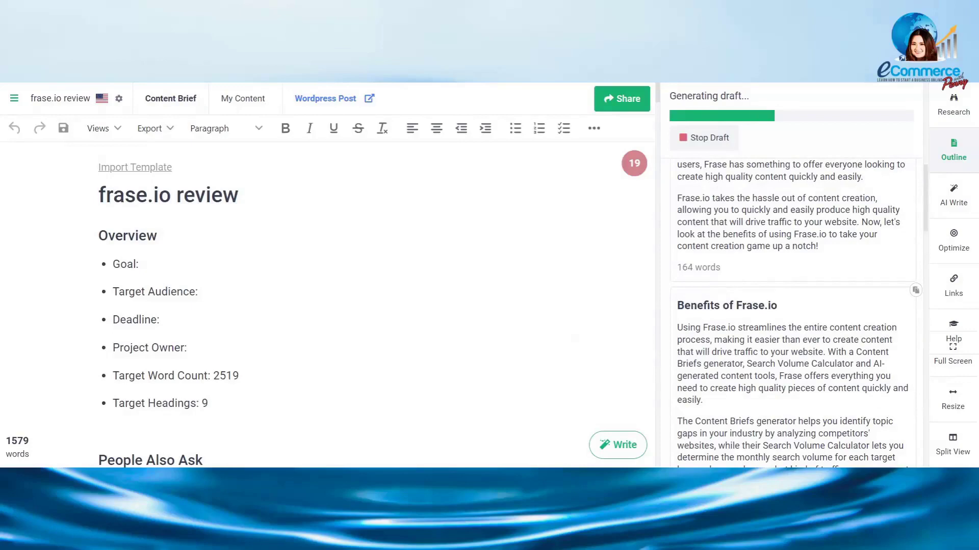
Switch to the My Content document and replace its text with the draft's "Introduction" and "What is Frase?" sections.
click(267, 104)
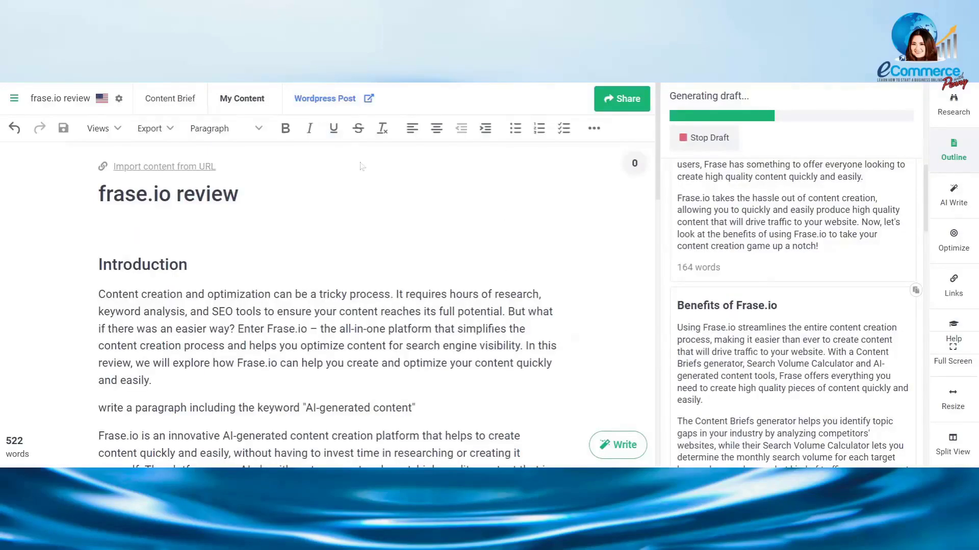
scroll(755, 261, up, 4)
scroll(755, 261, up, 5)
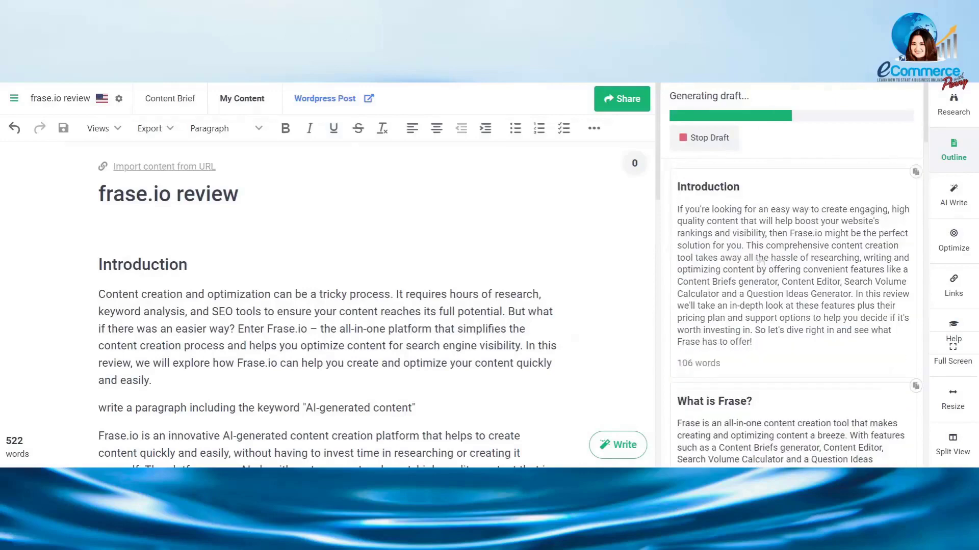
click(916, 172)
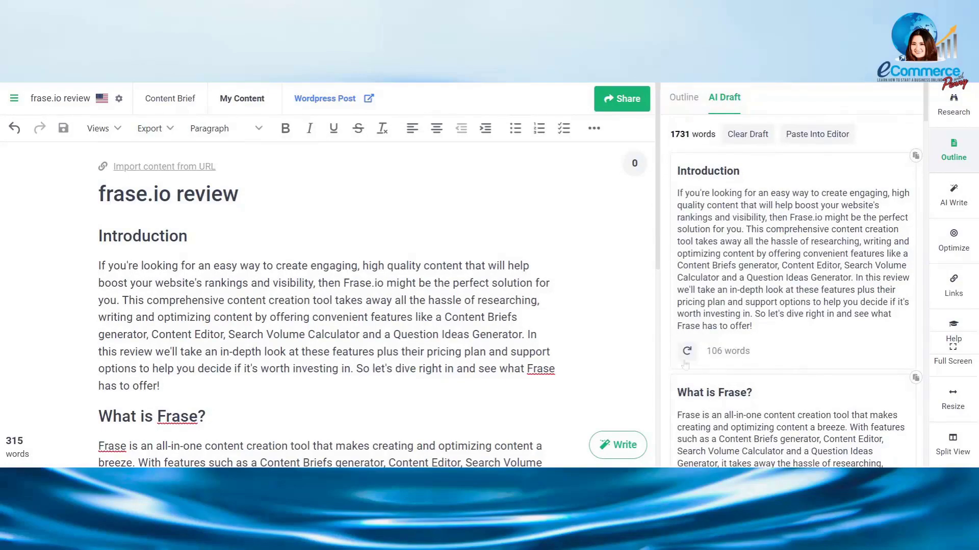
In the in-editor AI writing settings, reveal the keywords-to-avoid field and set the output length to 90 words.
click(951, 199)
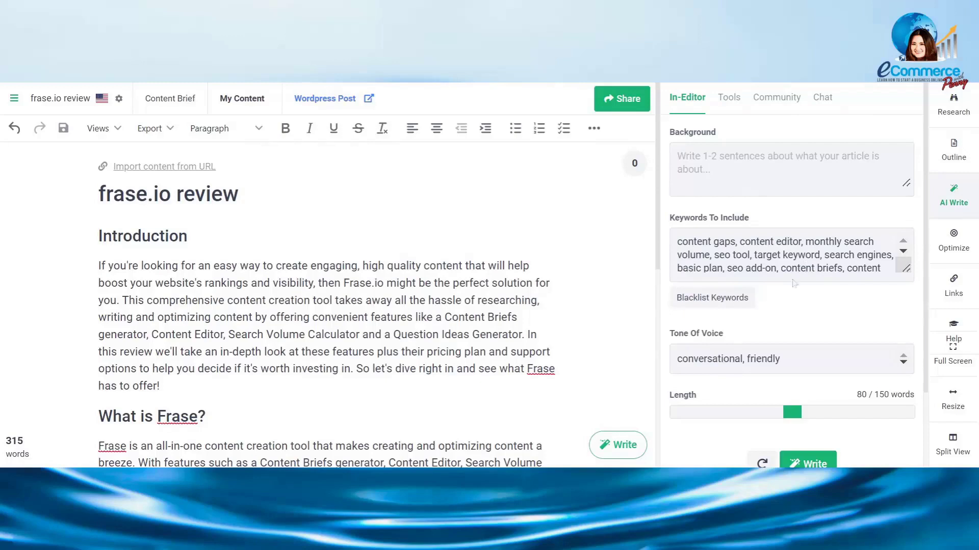
click(737, 307)
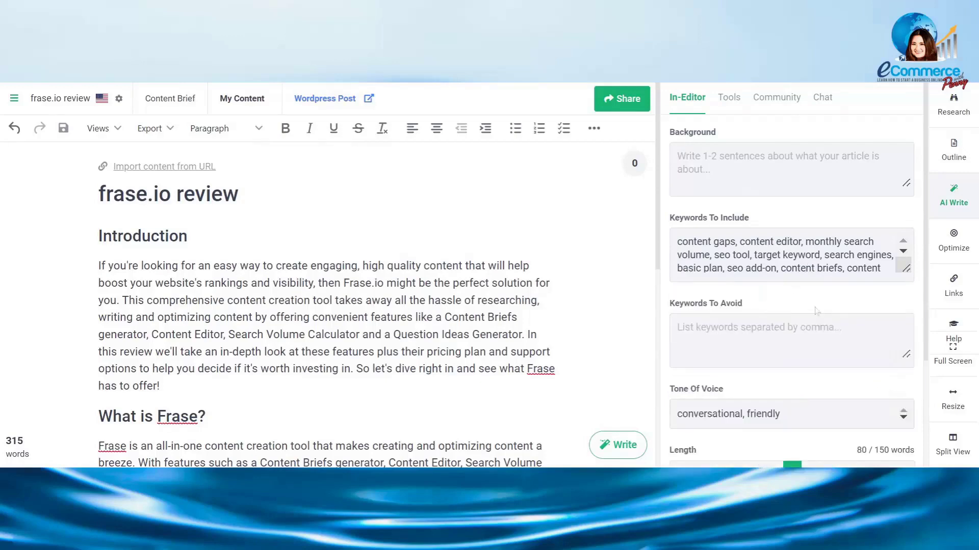
scroll(815, 312, down, 2)
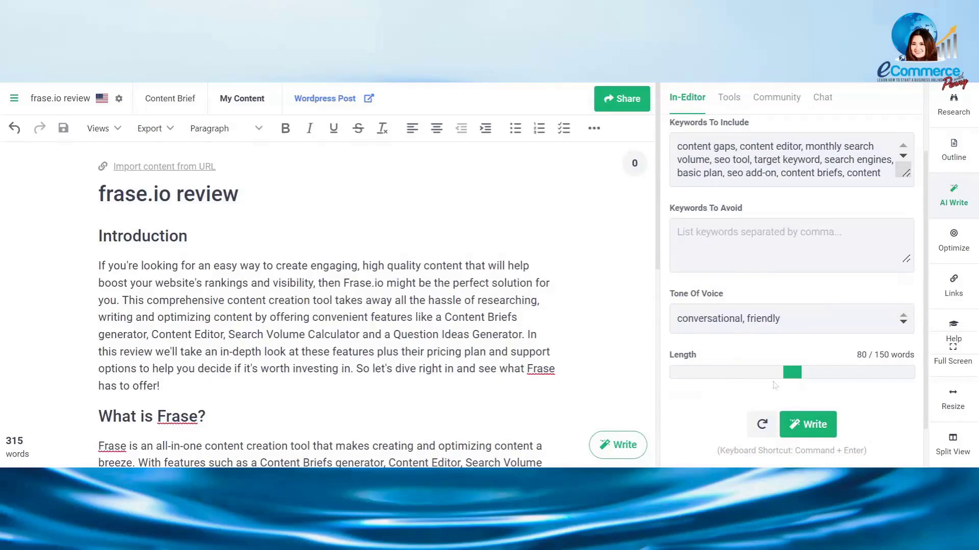
mouse_move(794, 380)
mouse_down()
mouse_move(814, 381)
mouse_move(785, 377)
mouse_move(811, 378)
mouse_up()
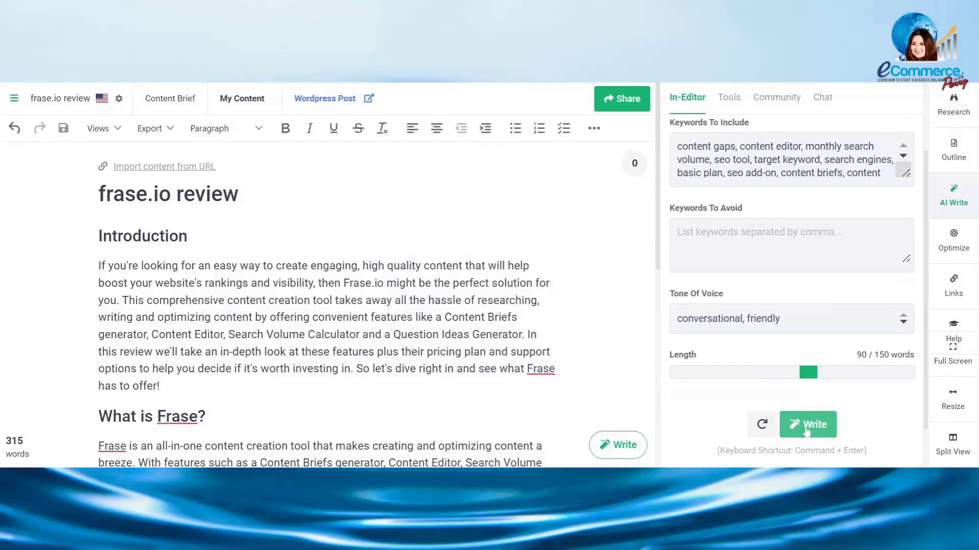
drag(793, 450, 878, 464)
click(961, 416)
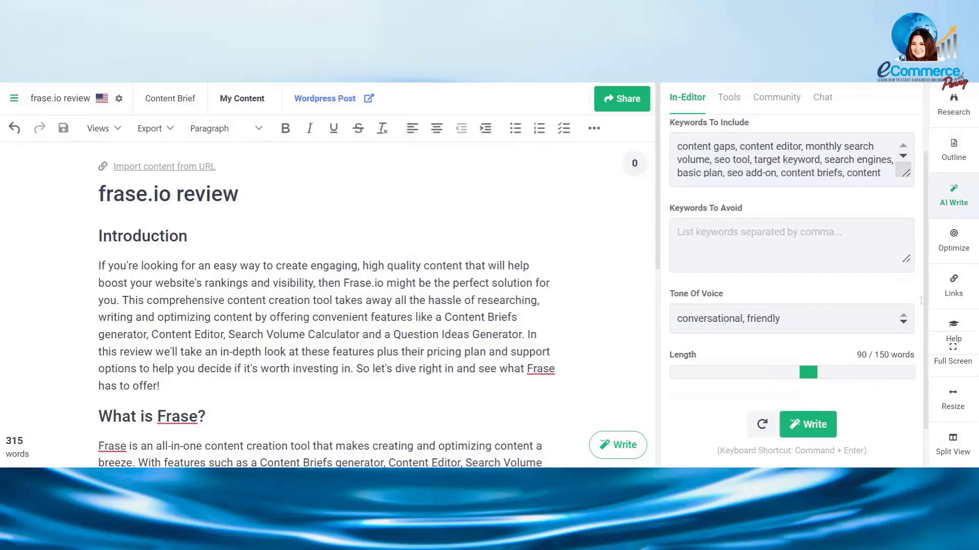
Browse the full list of AI writing tools and their categories.
click(726, 98)
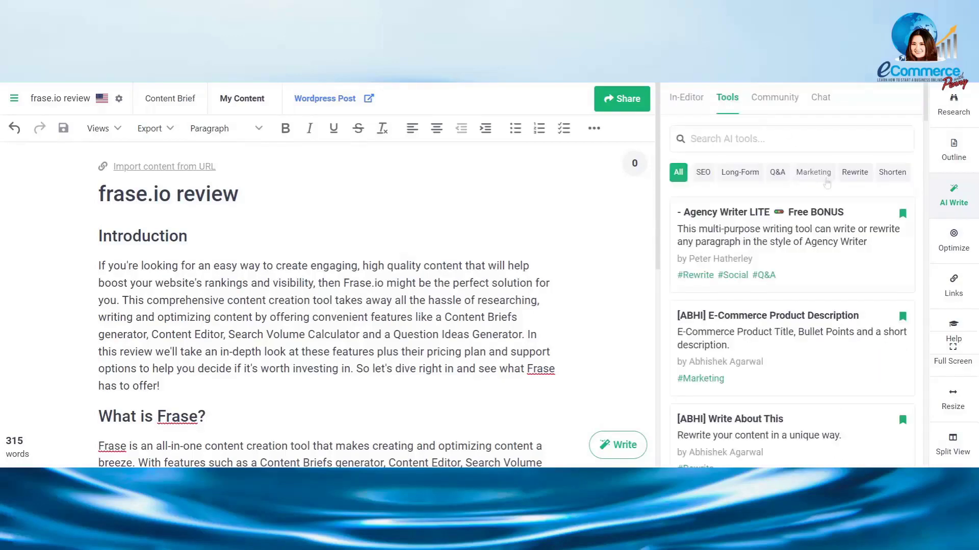
scroll(823, 178, down, 5)
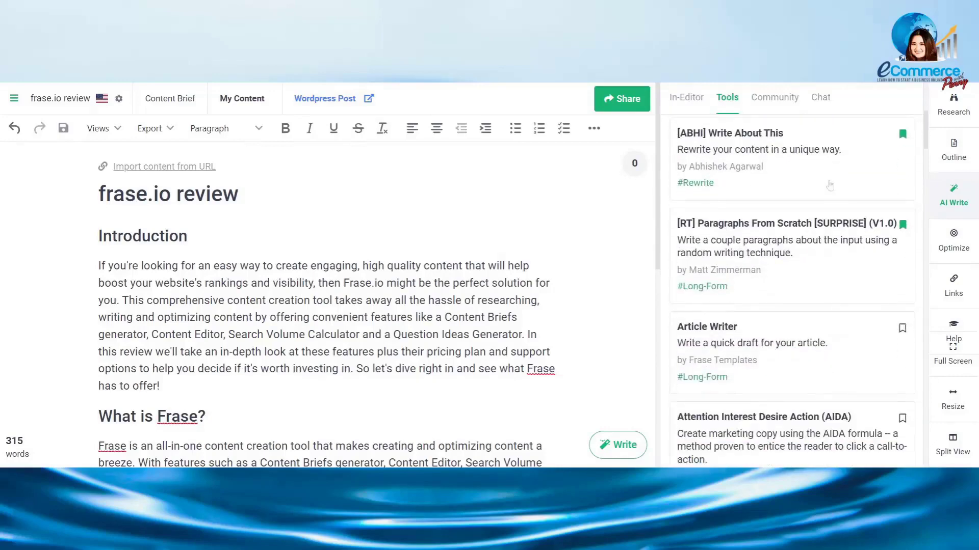
scroll(830, 186, down, 2)
scroll(830, 188, up, 5)
scroll(830, 188, up, 2)
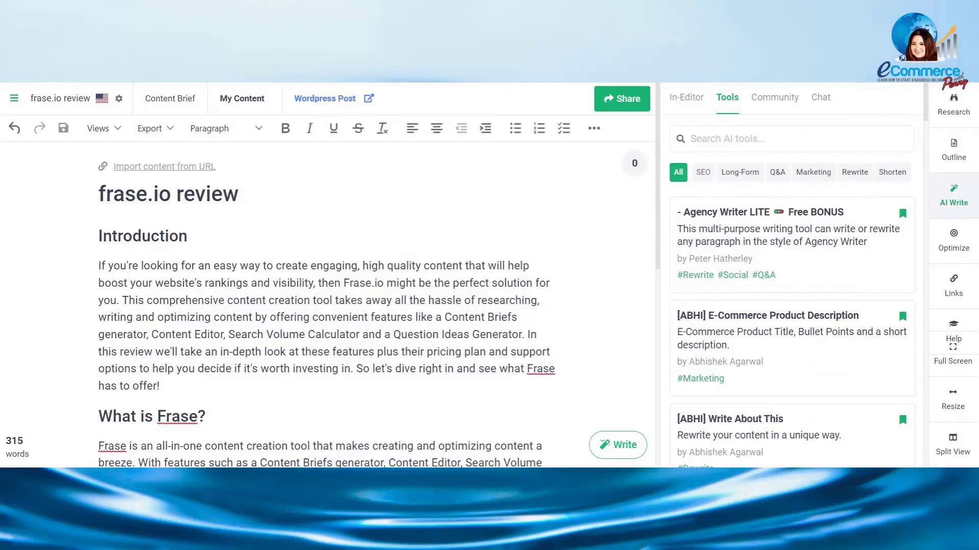
Filter the AI tools to SEO and look over the featured snippet, meta description, outline and semantic topics templates.
click(704, 174)
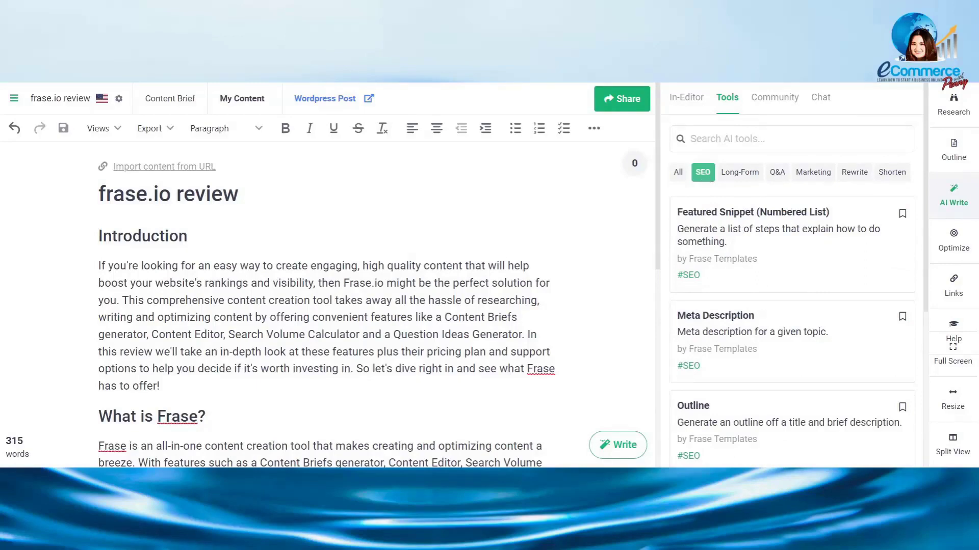
scroll(786, 225, down, 4)
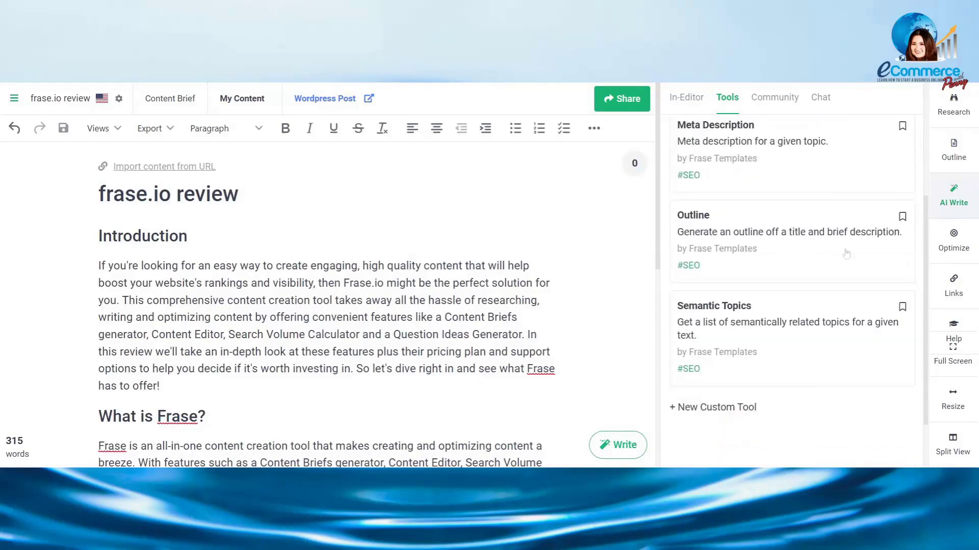
scroll(846, 253, up, 2)
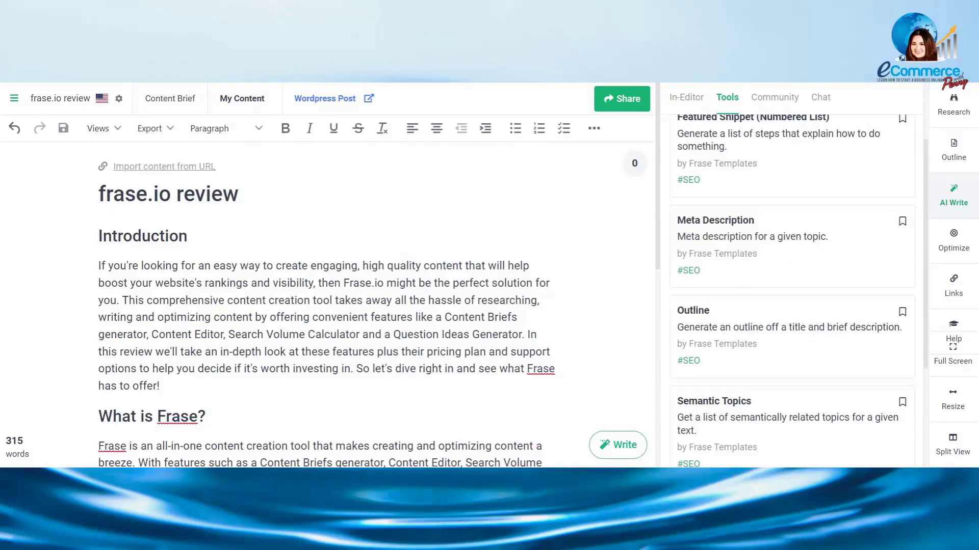
scroll(848, 253, up, 1)
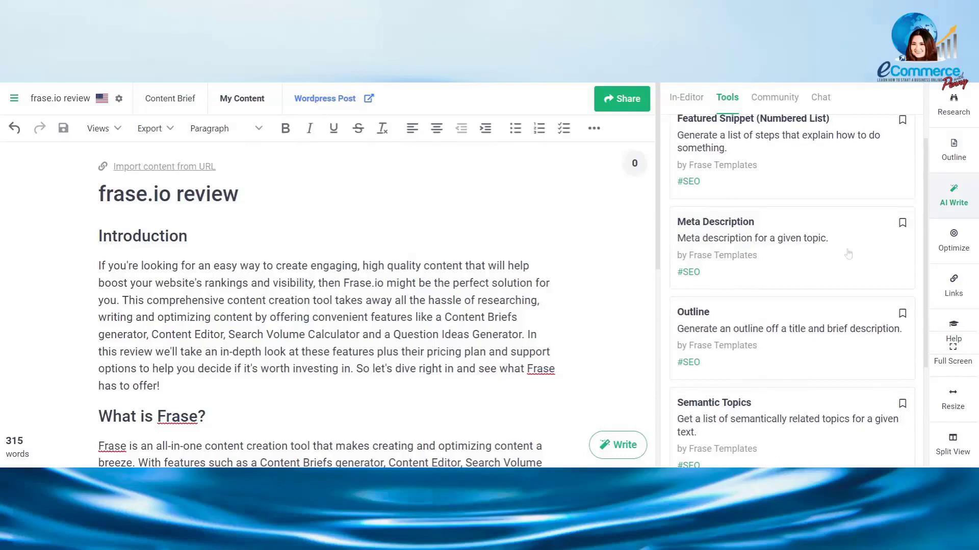
scroll(848, 253, up, 1)
scroll(848, 254, up, 2)
Filter the AI tools to Long-Form and review its templates down to the option for creating a custom tool.
click(739, 172)
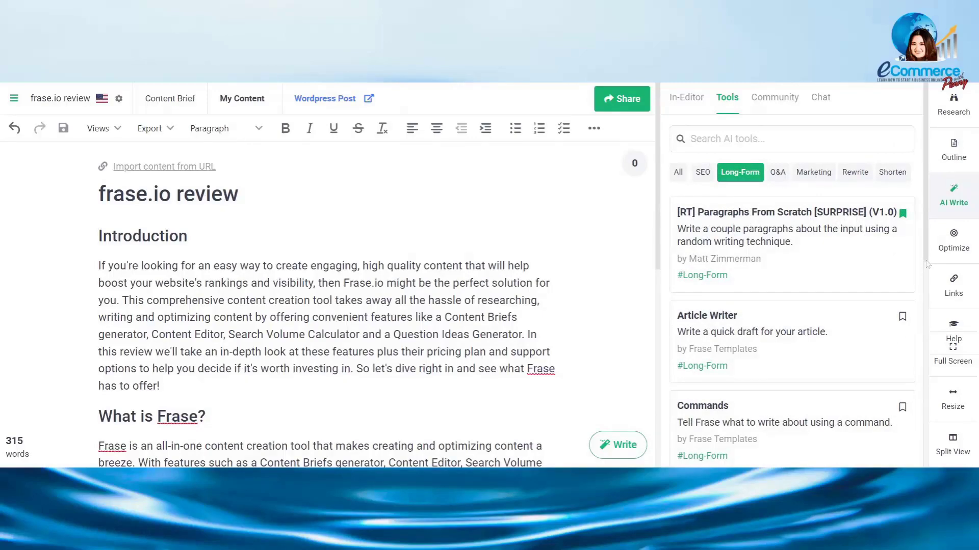
scroll(818, 297, down, 5)
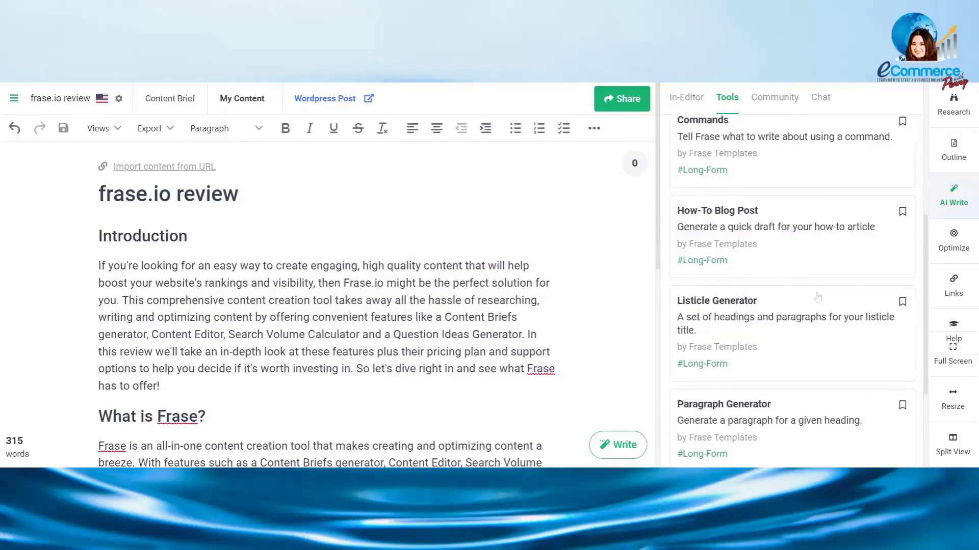
scroll(817, 297, down, 3)
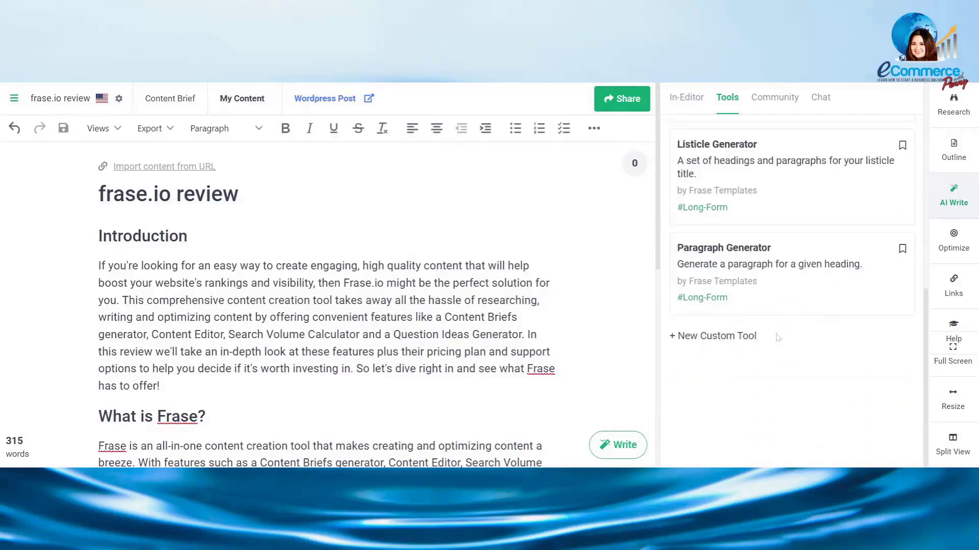
drag(776, 337, 669, 336)
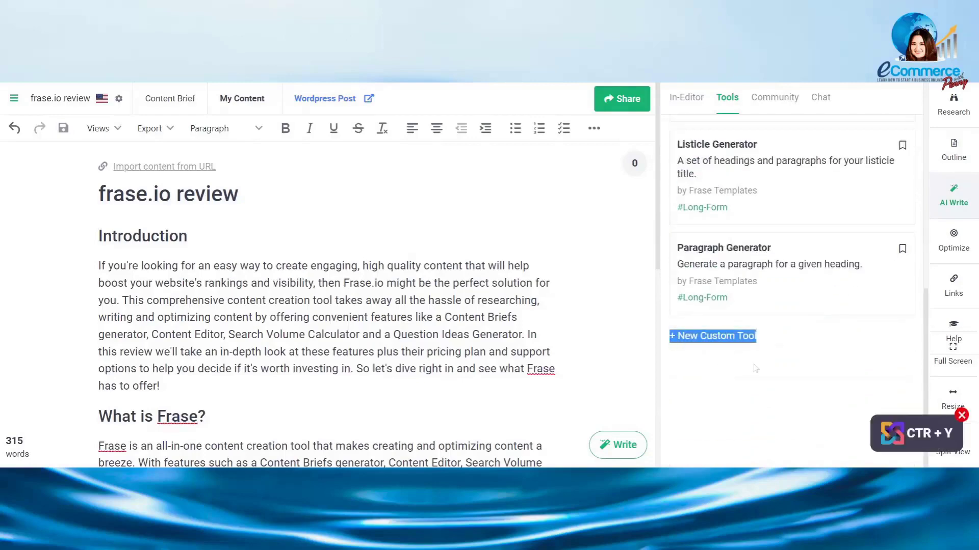
click(755, 368)
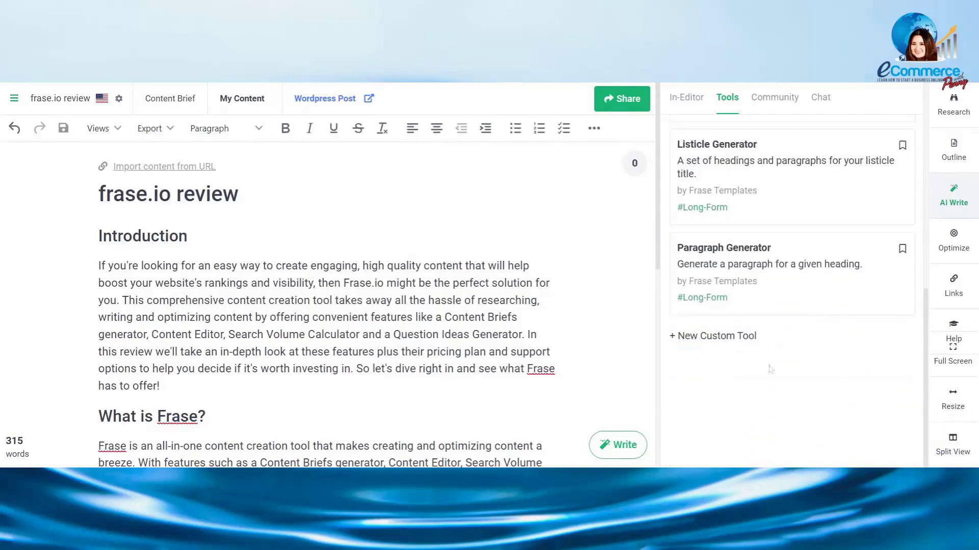
Look through the popular AI writing tools shared by the community.
click(714, 337)
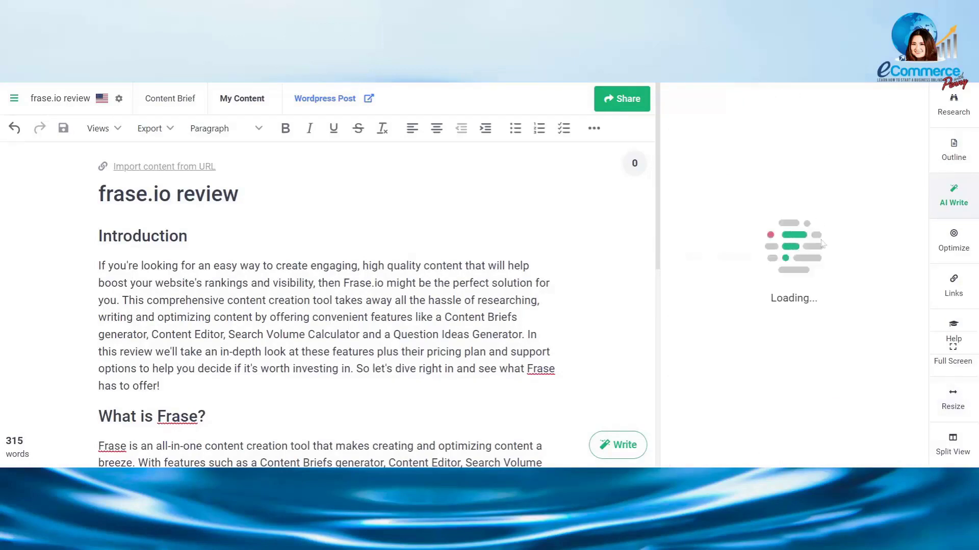
scroll(809, 226, down, 2)
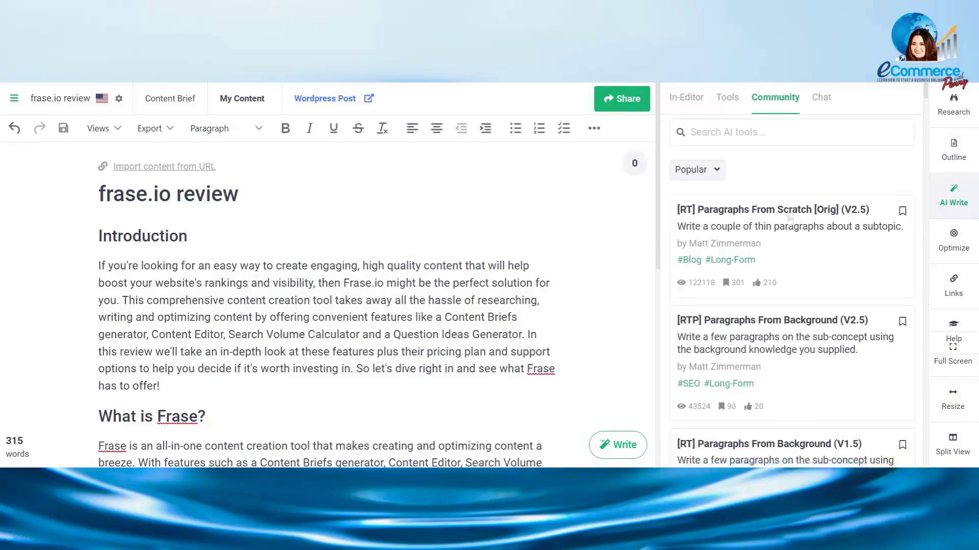
scroll(810, 226, down, 6)
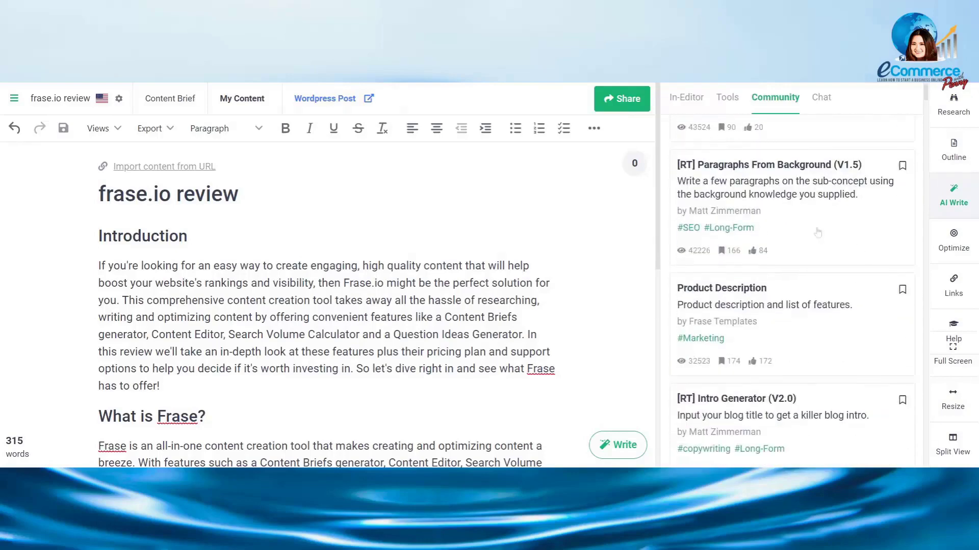
scroll(861, 243, down, 2)
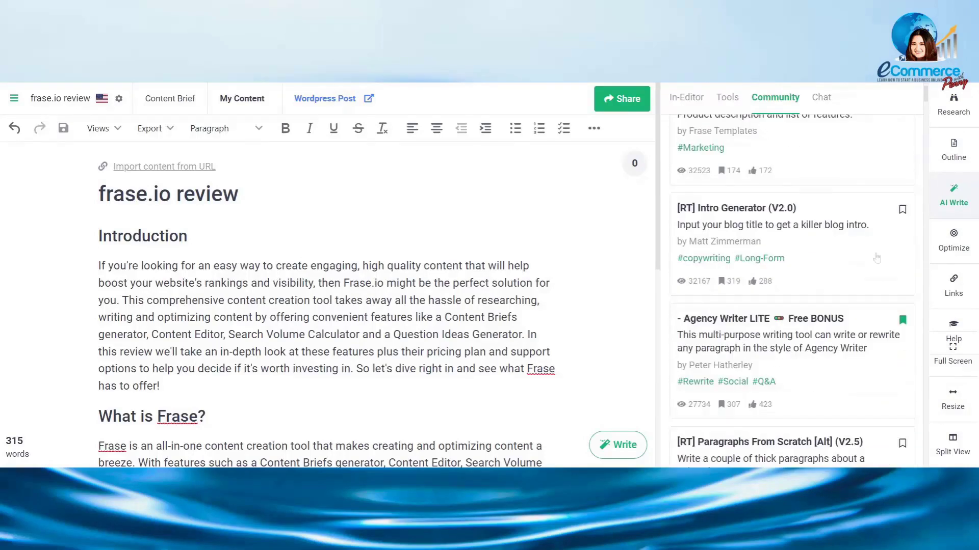
scroll(877, 259, down, 2)
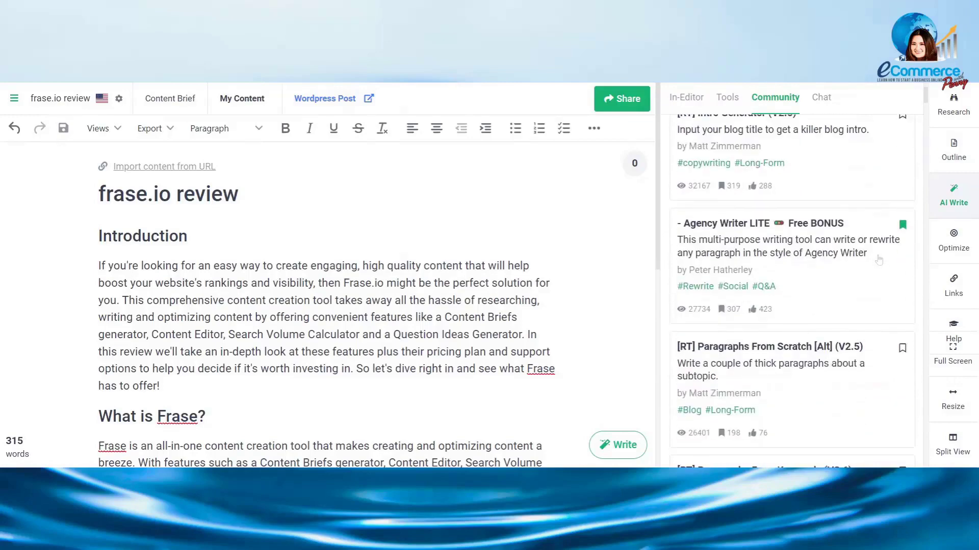
scroll(879, 259, down, 2)
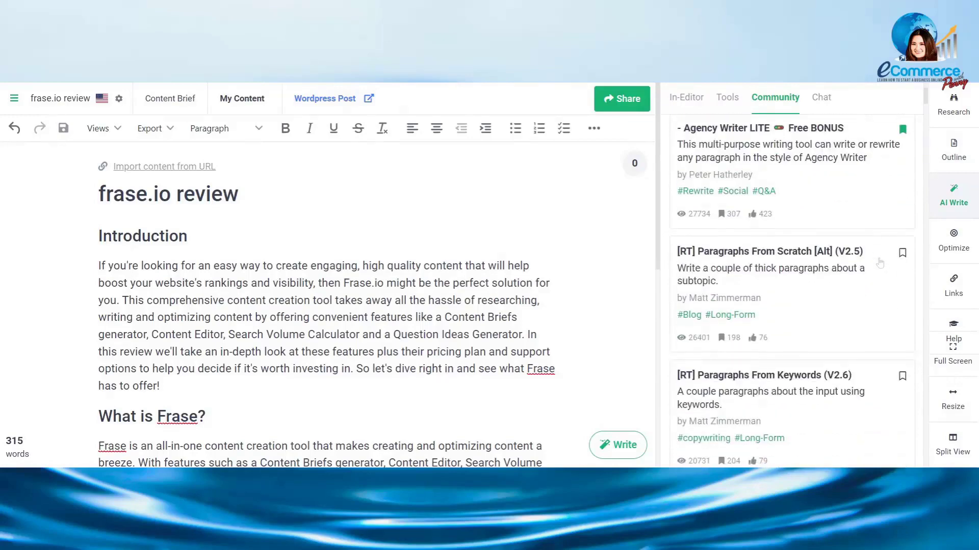
scroll(879, 262, up, 8)
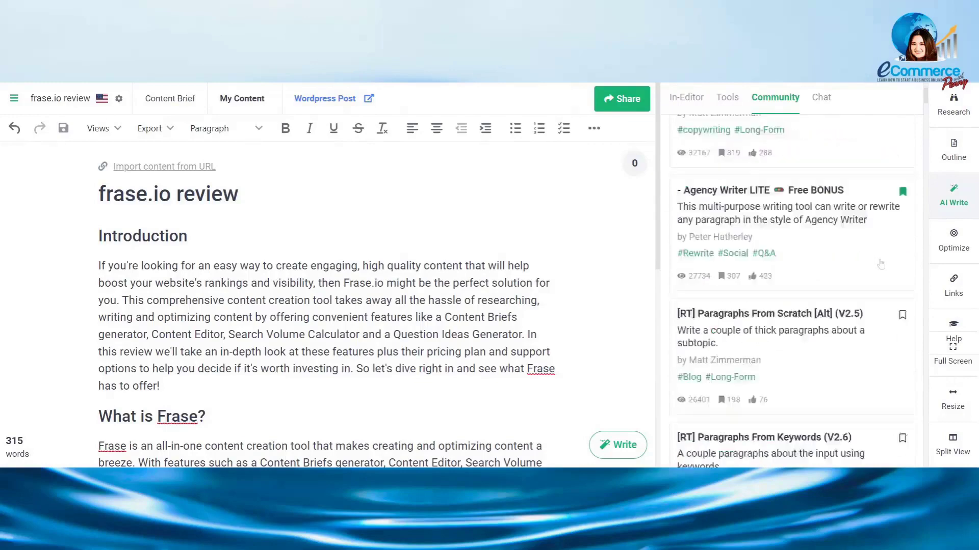
Delete the previous chat exchange and have the AI chat write an outline with 6 headings about Frase.io review.
click(829, 101)
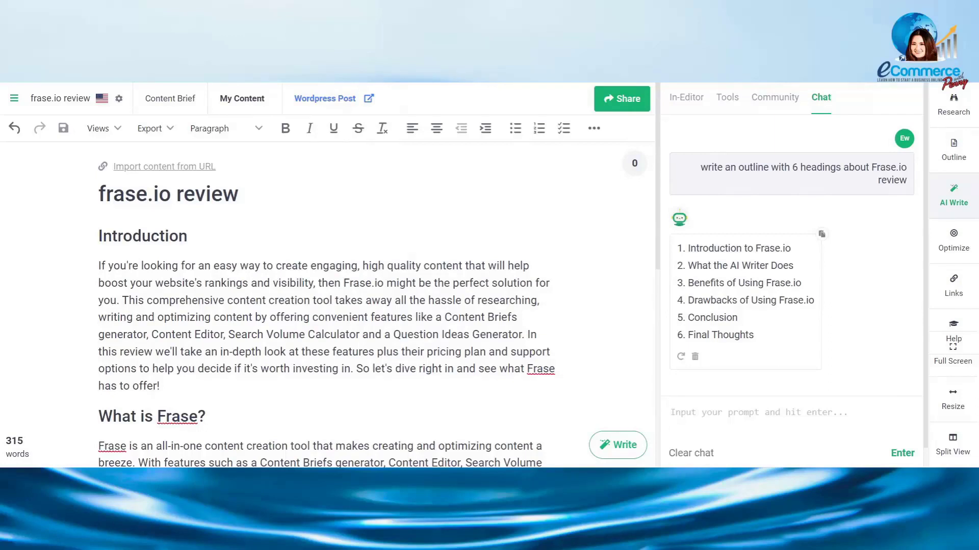
click(695, 356)
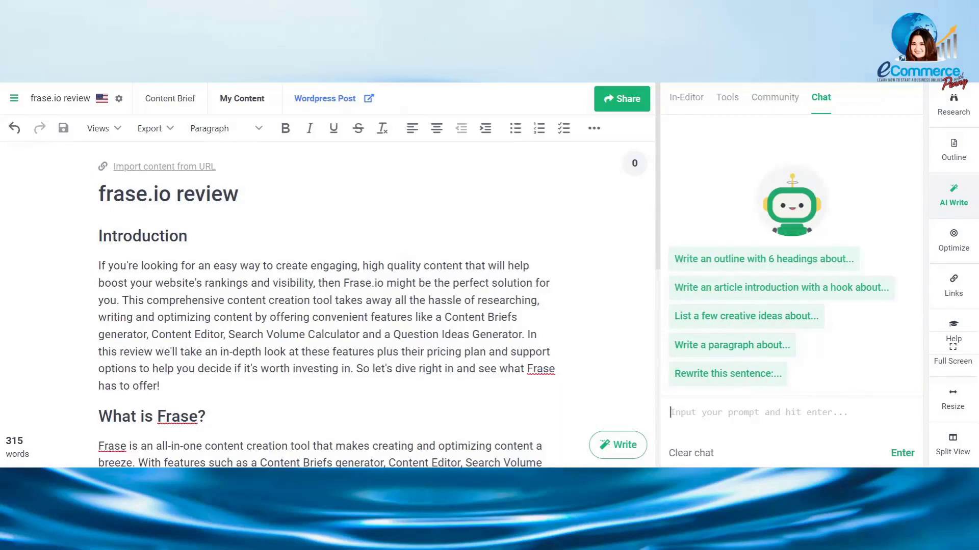
click(807, 266)
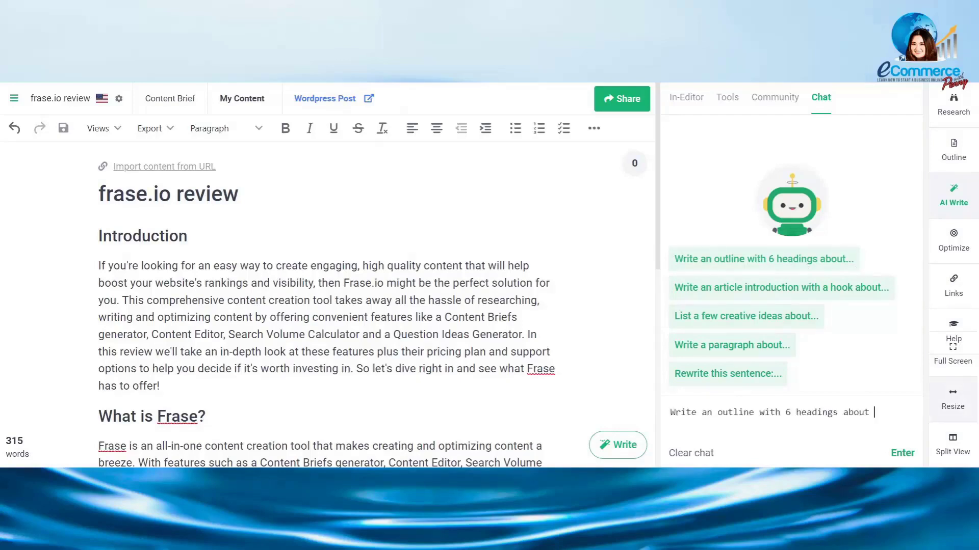
text(Frase)
text(.io)
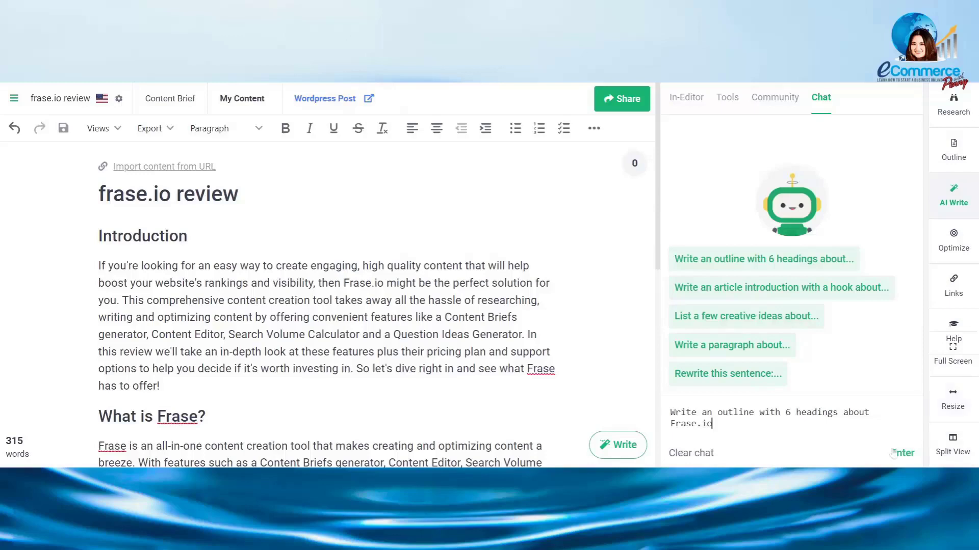
text( review)
click(901, 453)
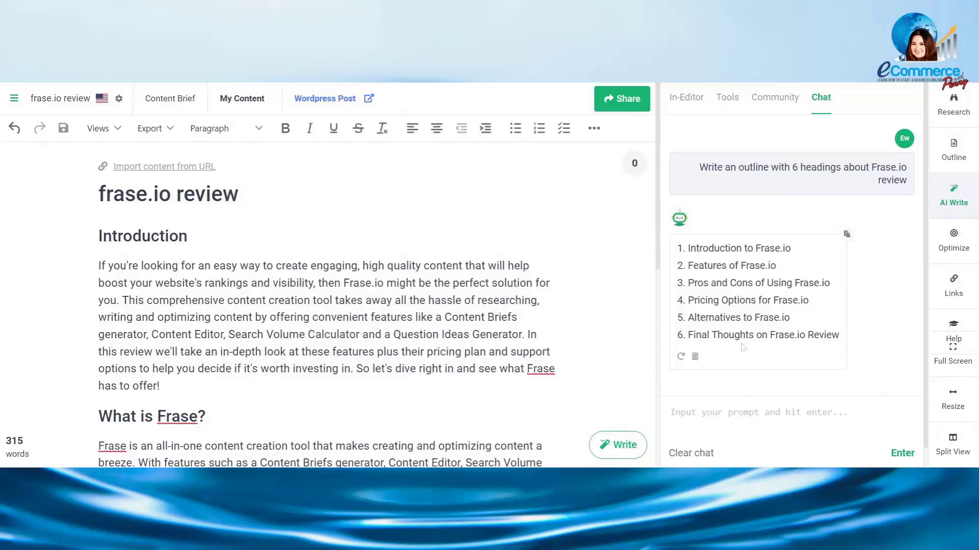
click(695, 101)
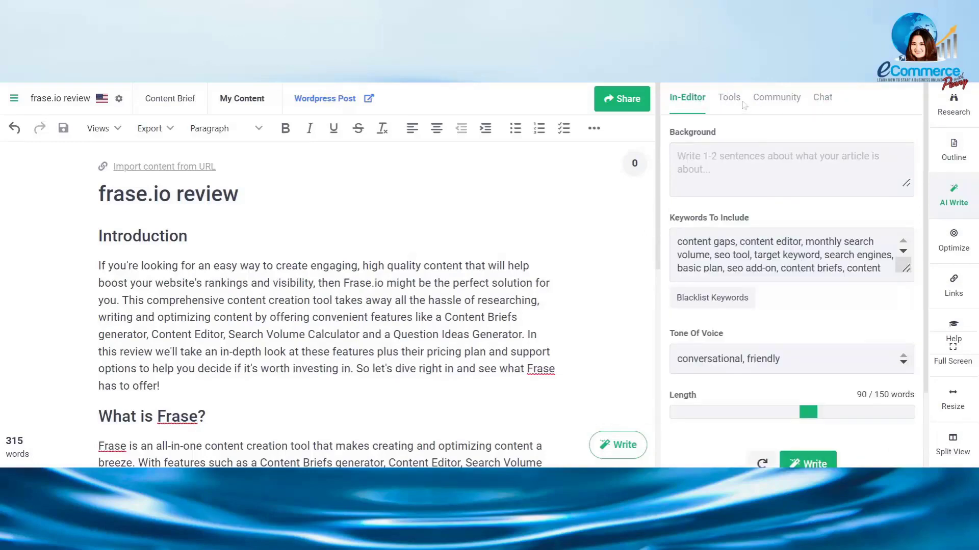
scroll(326, 305, down, 2)
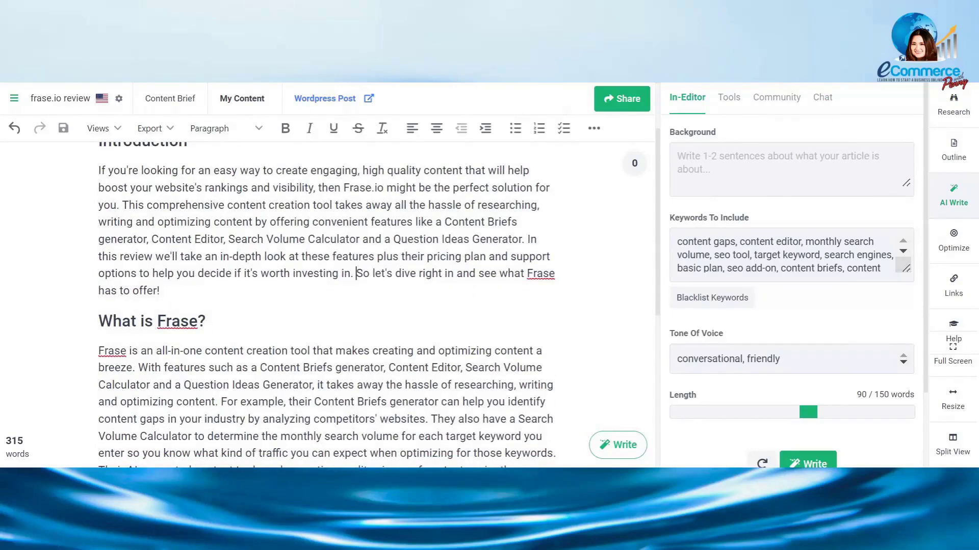
drag(356, 274, 160, 291)
drag(352, 273, 146, 204)
key(ctrl+y)
scroll(184, 219, up, 2)
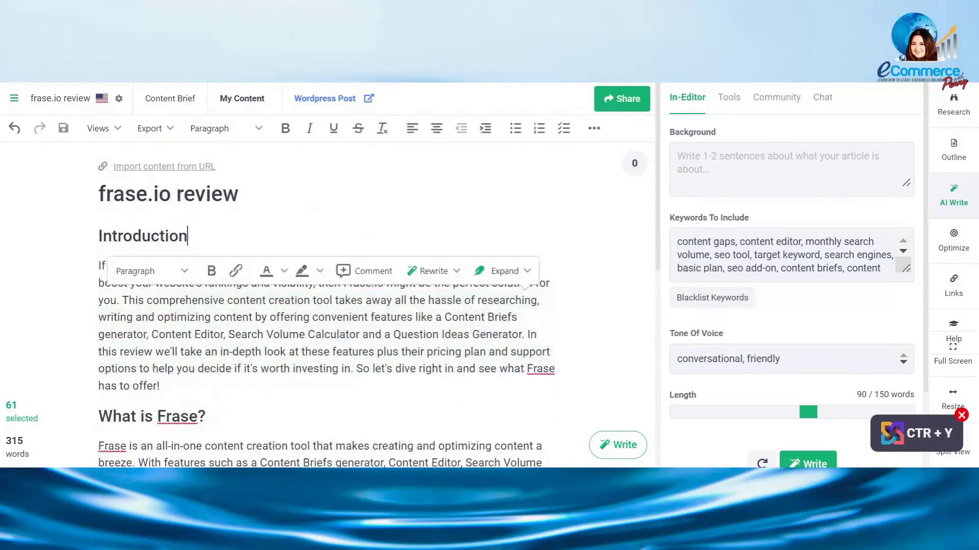
click(188, 236)
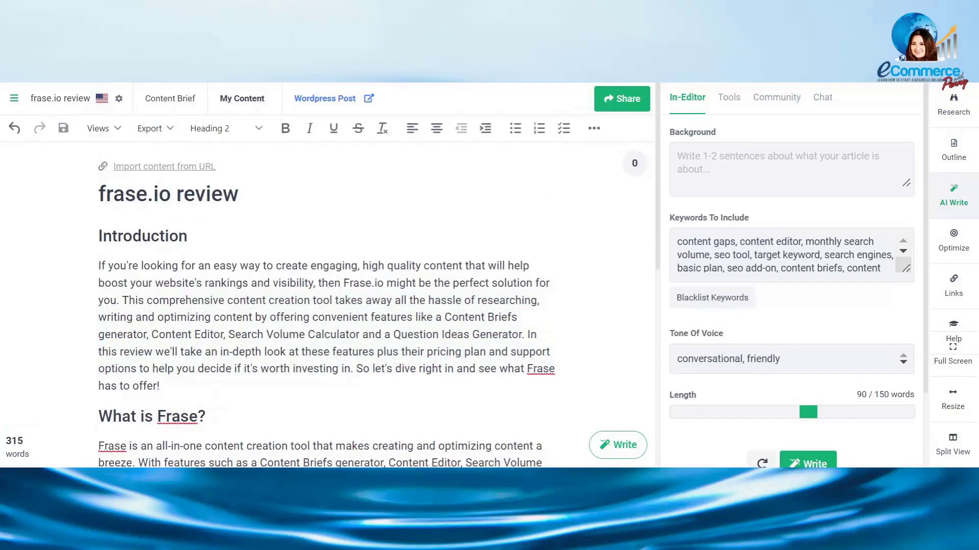
Generate sentence-by-sentence rewrite suggestions for the introduction's opening sentence, look them over, and dismiss them without applying any.
drag(99, 267, 130, 301)
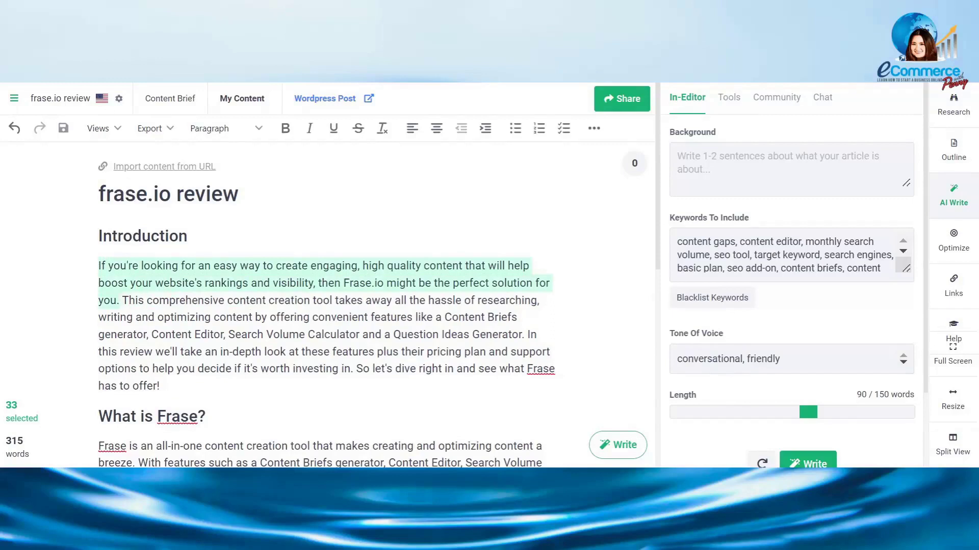
key(ctrl+y)
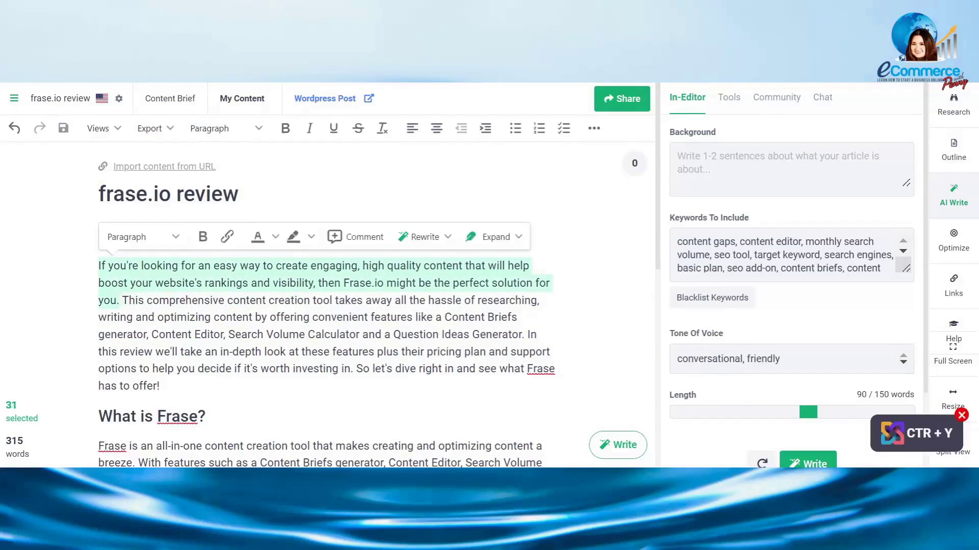
click(449, 238)
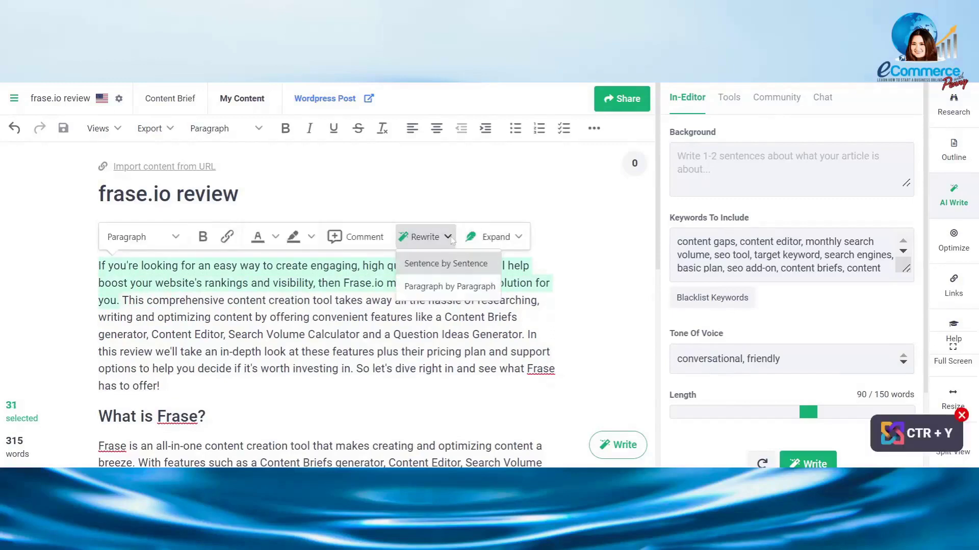
click(446, 264)
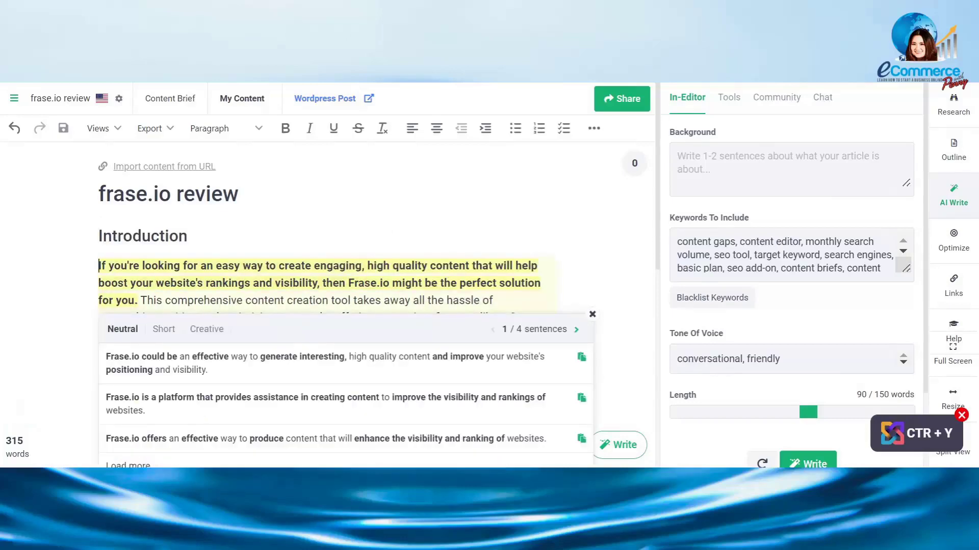
scroll(360, 392, down, 2)
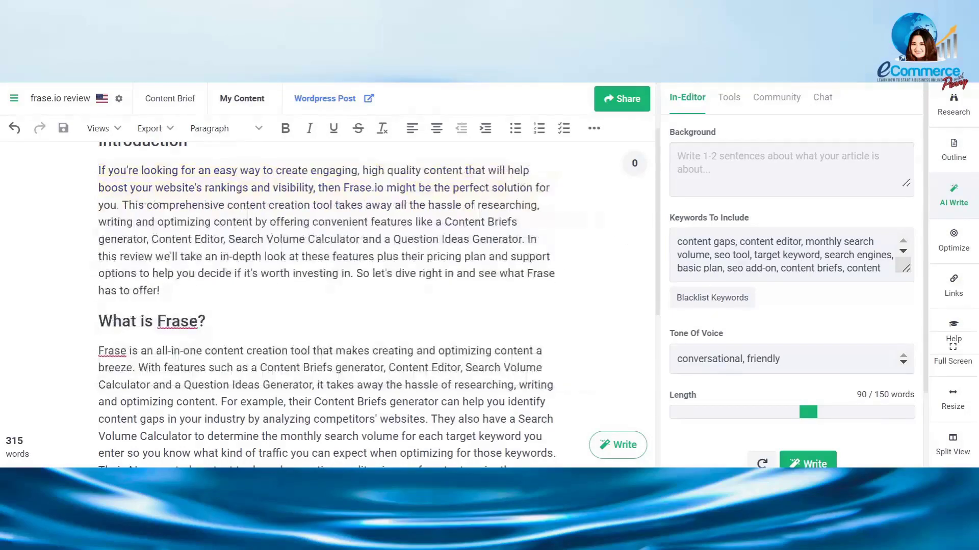
click(592, 219)
key(ctrl+y)
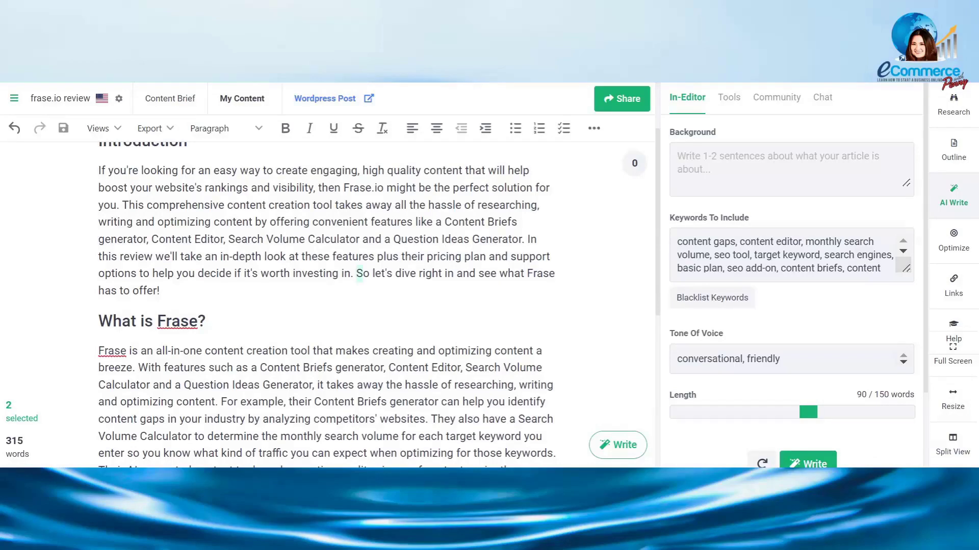
Expand the introduction's closing sentence, "So let's dive right in and see what Frase has to offer!", with AI.
drag(355, 274, 161, 290)
key(ctrl+y)
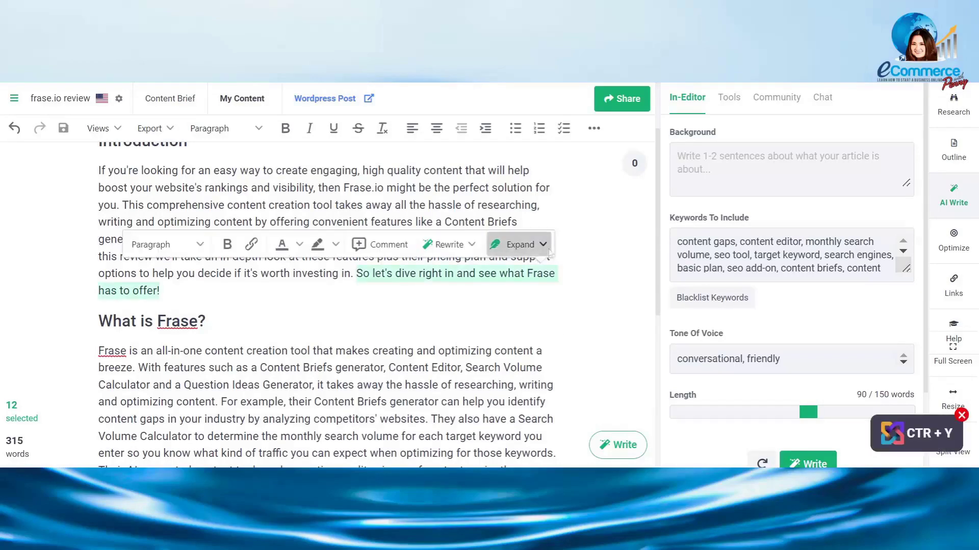
click(535, 246)
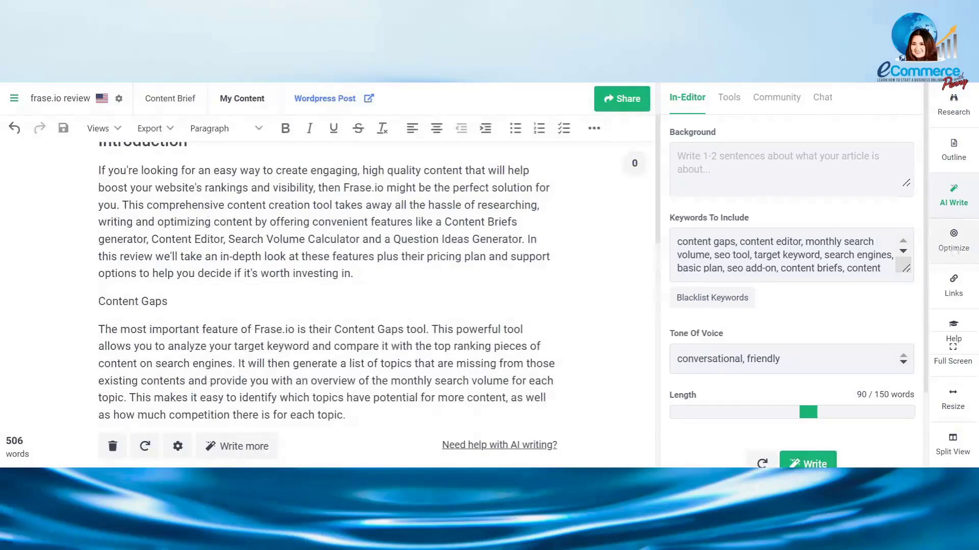
Open the article's topic score in the Optimize view and look through the newly expanded text.
click(953, 242)
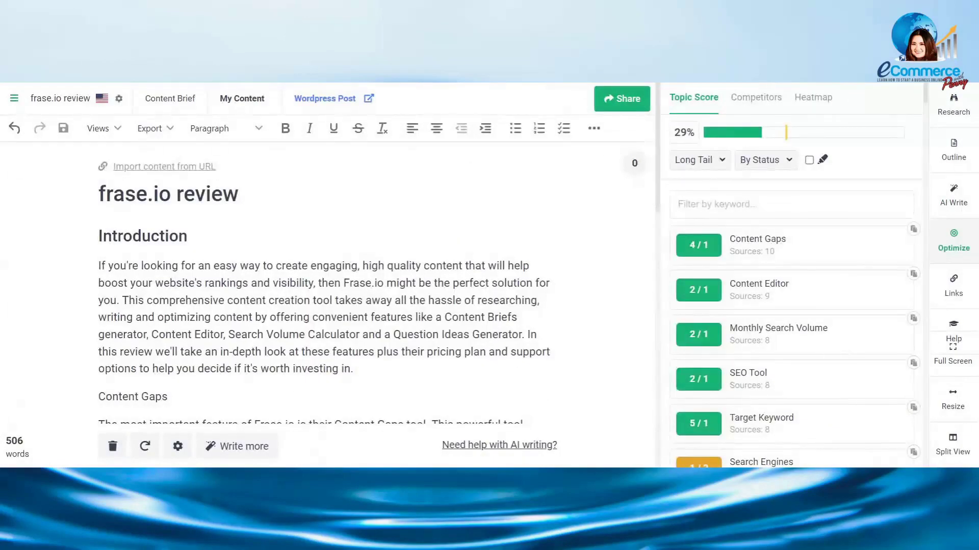
scroll(326, 286, down, 12)
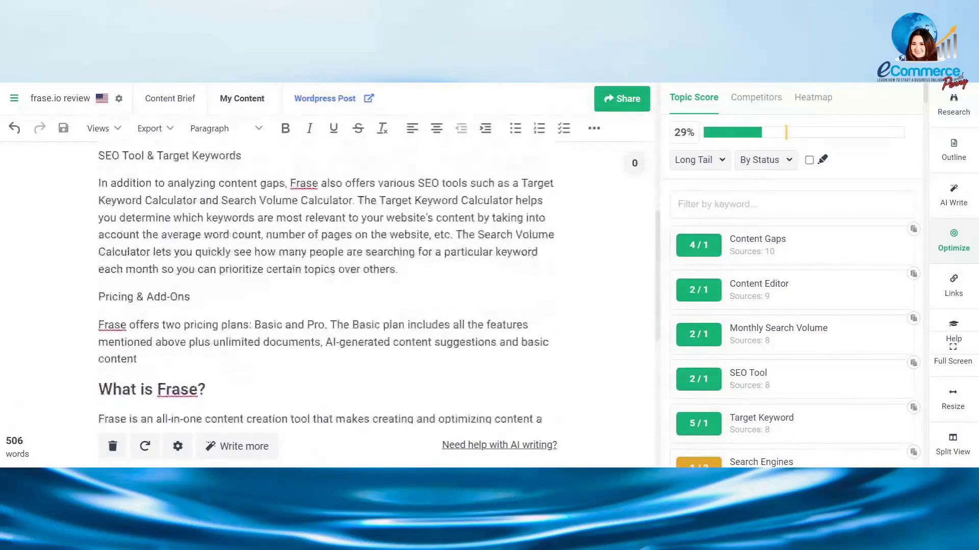
scroll(326, 285, up, 12)
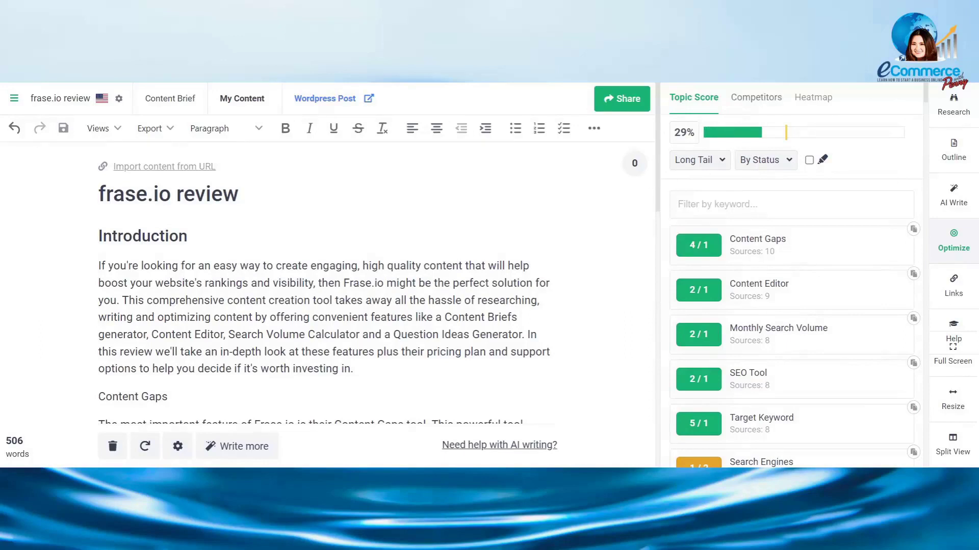
Compare the competitors' topic scores and word counts with the entry for the frase.io review article.
click(755, 97)
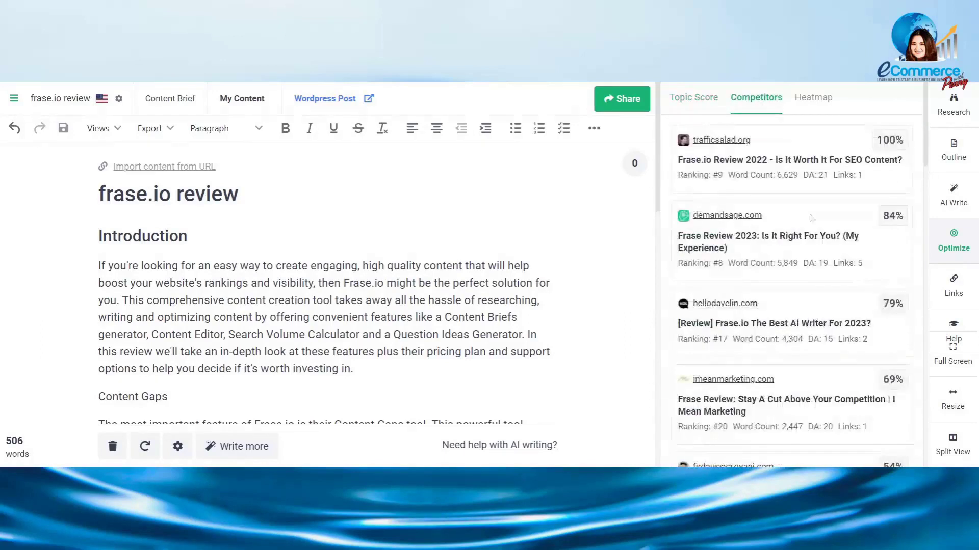
scroll(811, 219, down, 5)
scroll(811, 219, down, 5)
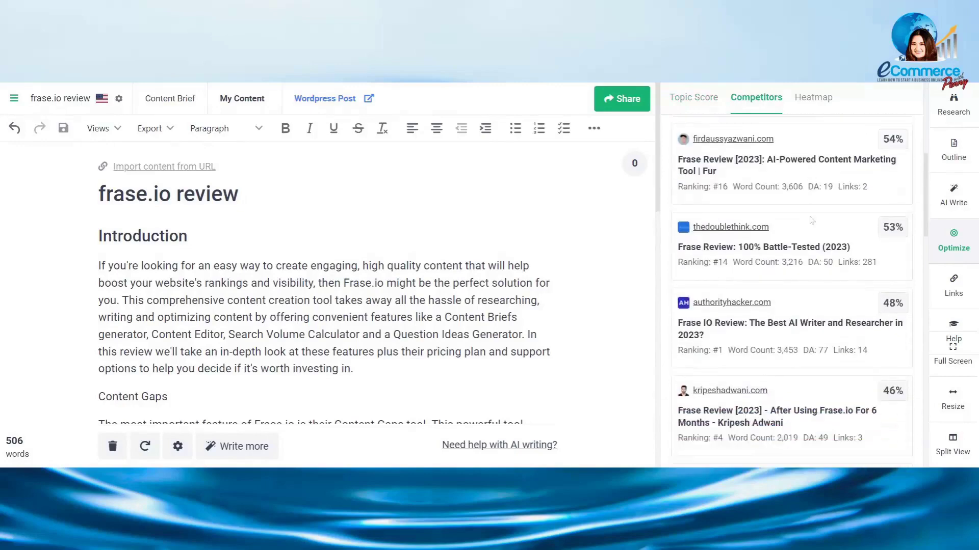
scroll(811, 219, down, 7)
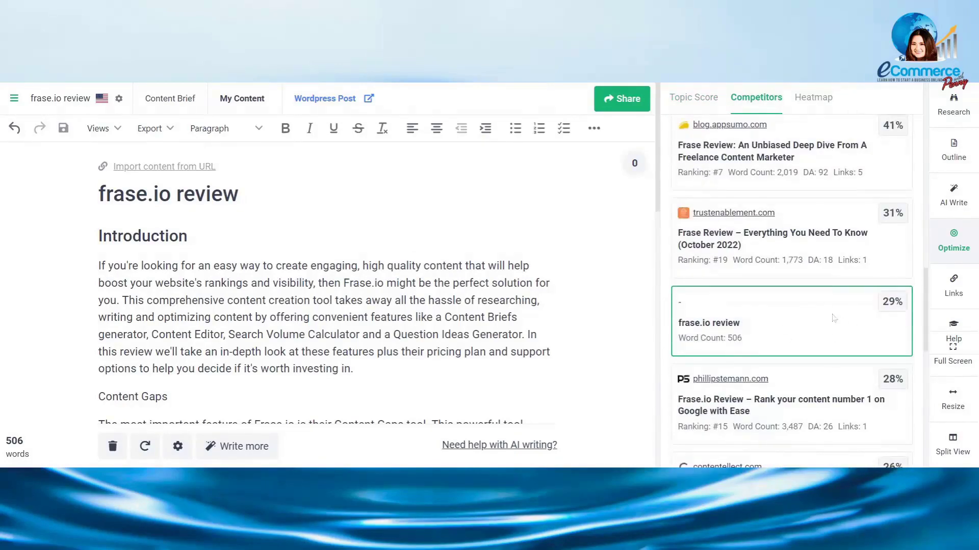
scroll(833, 319, up, 15)
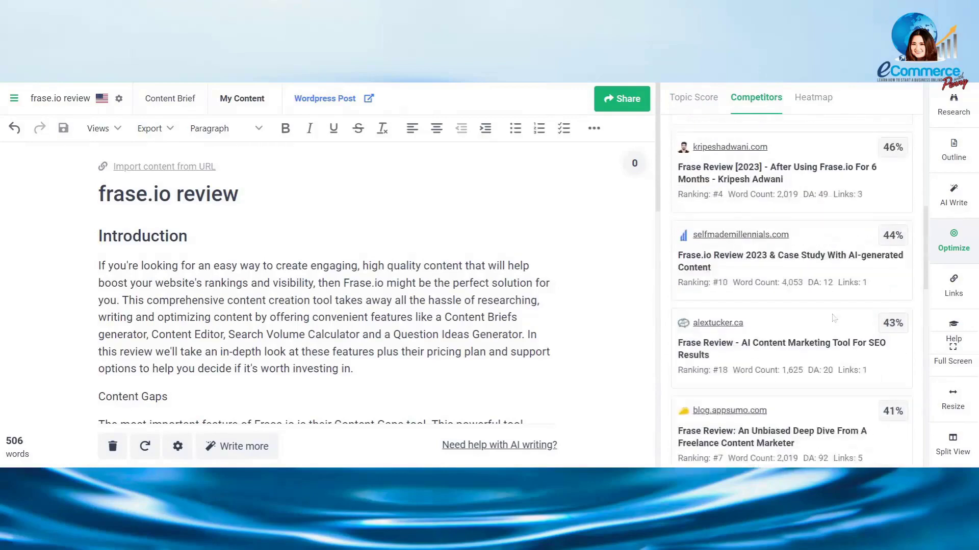
Return to the topic score list and check how often Content Gaps is referenced compared with the competition.
click(707, 105)
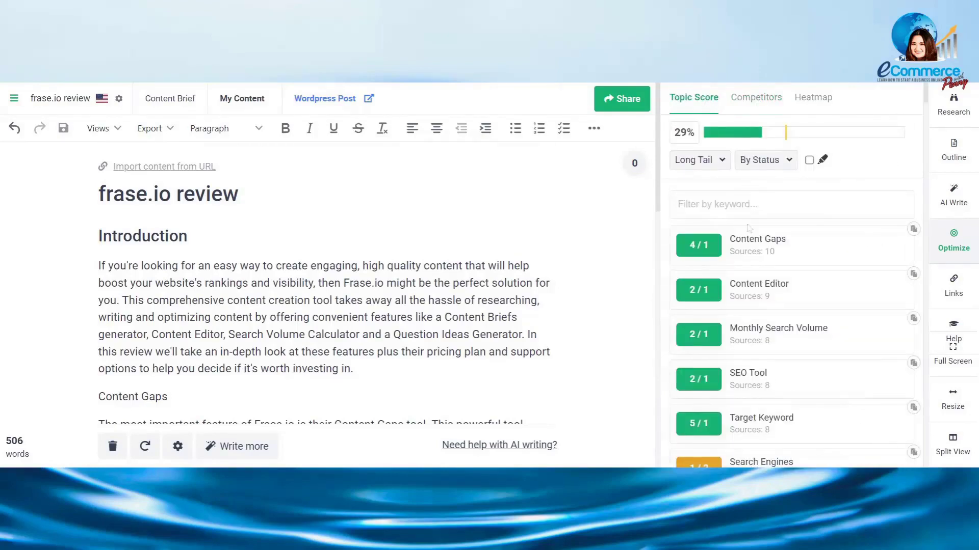
scroll(775, 262, down, 3)
scroll(778, 264, up, 3)
mouse_move(699, 250)
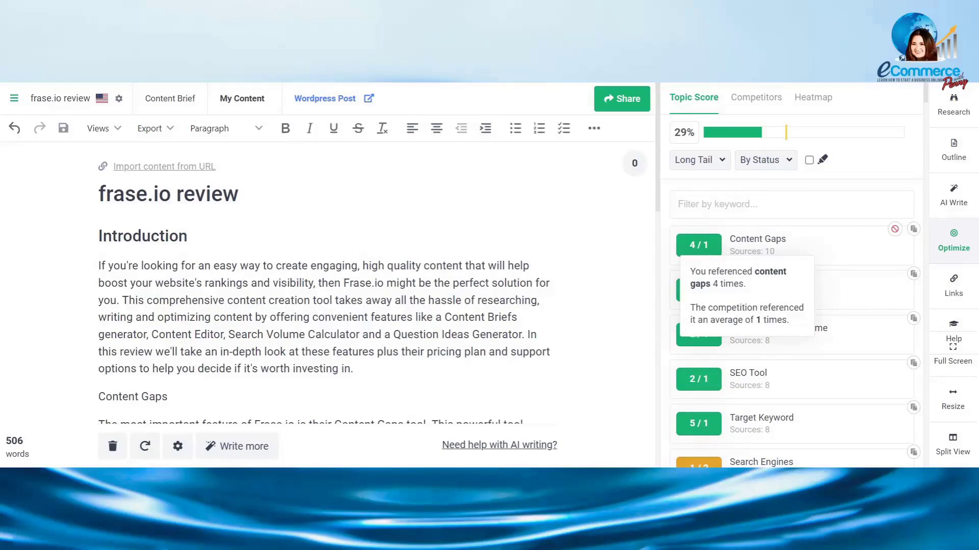
Show the Top Topics in the topic score, and return the list to Long Tail.
click(707, 168)
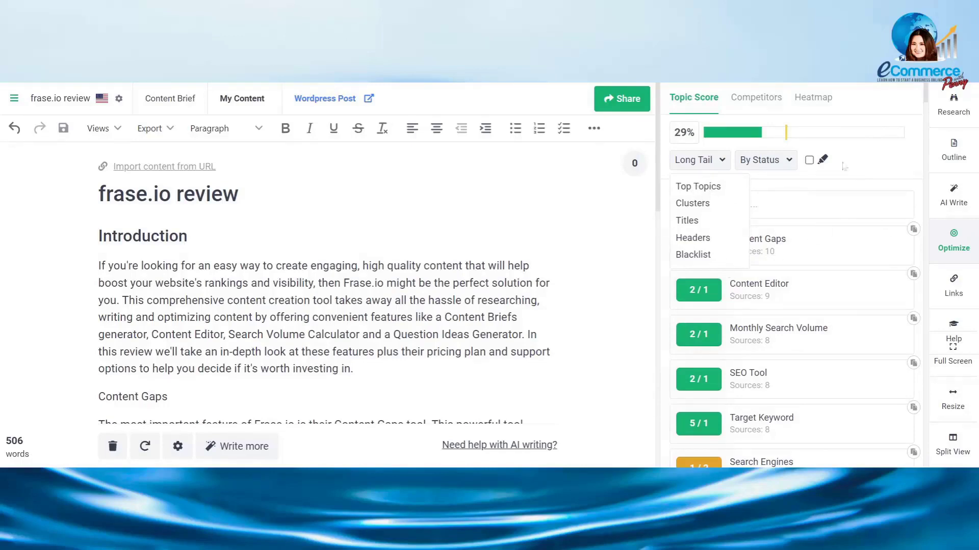
click(703, 188)
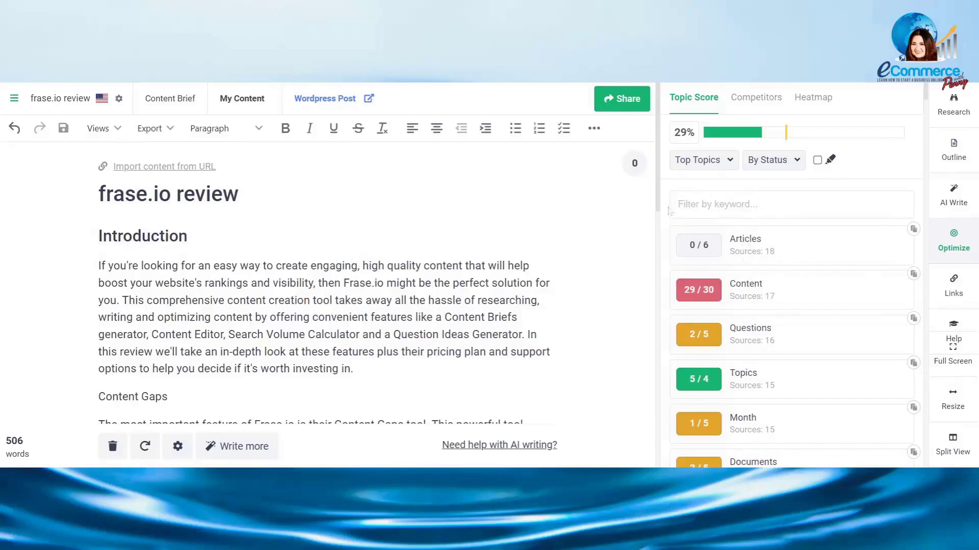
click(685, 160)
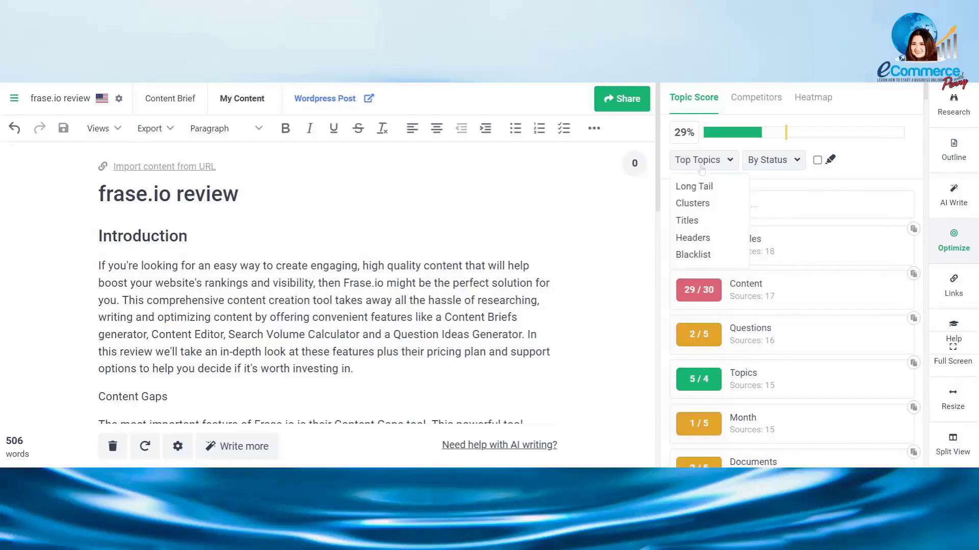
click(703, 188)
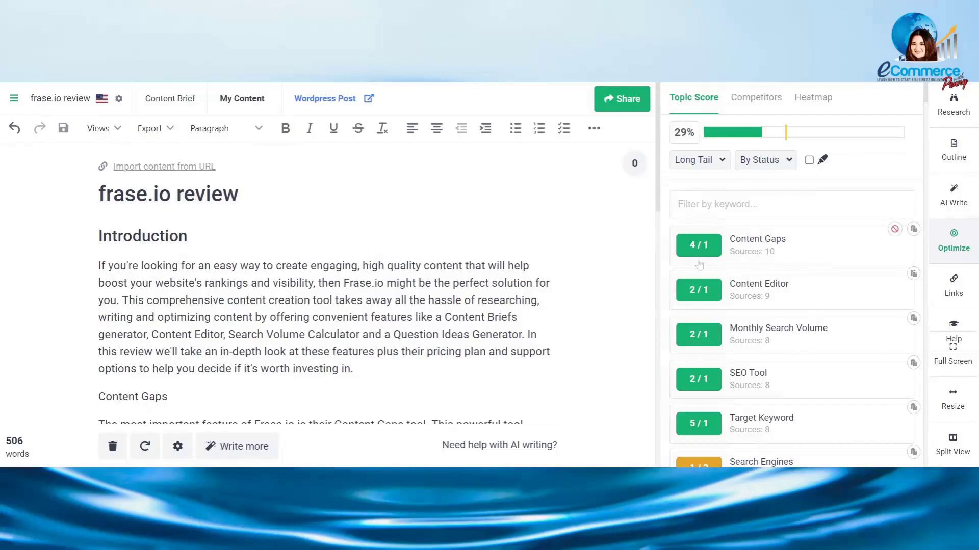
Group the topics by Clusters and expand the Content cluster to look through its individual topics.
click(724, 168)
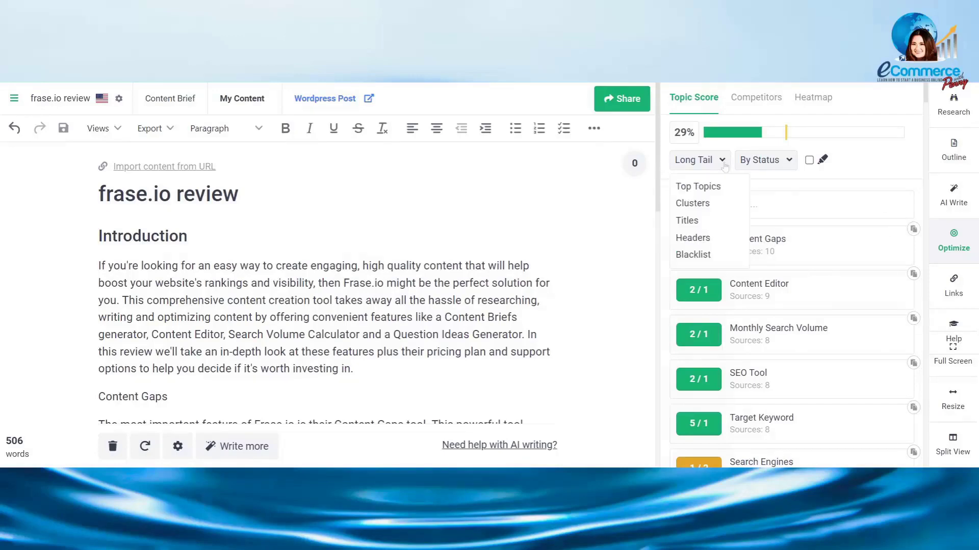
click(709, 206)
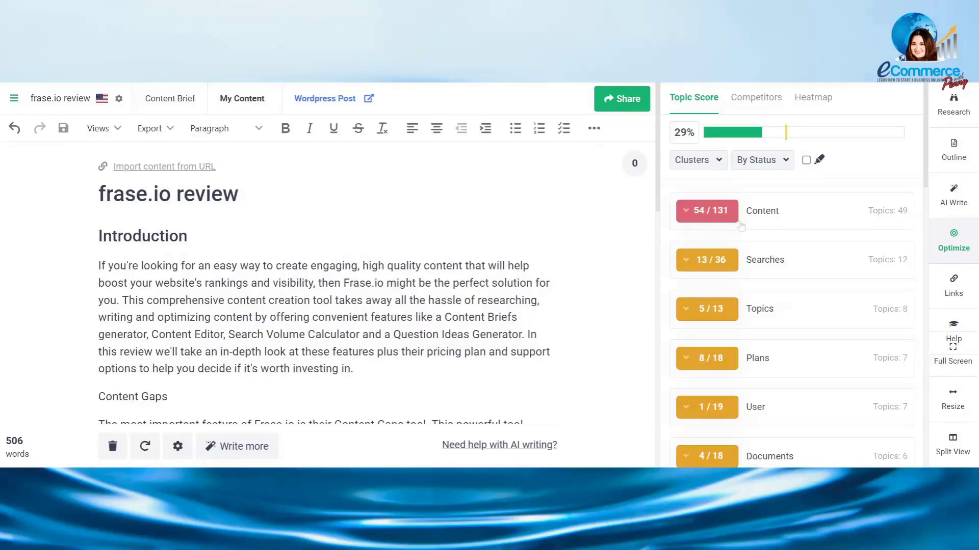
scroll(745, 257, down, 2)
scroll(724, 240, up, 2)
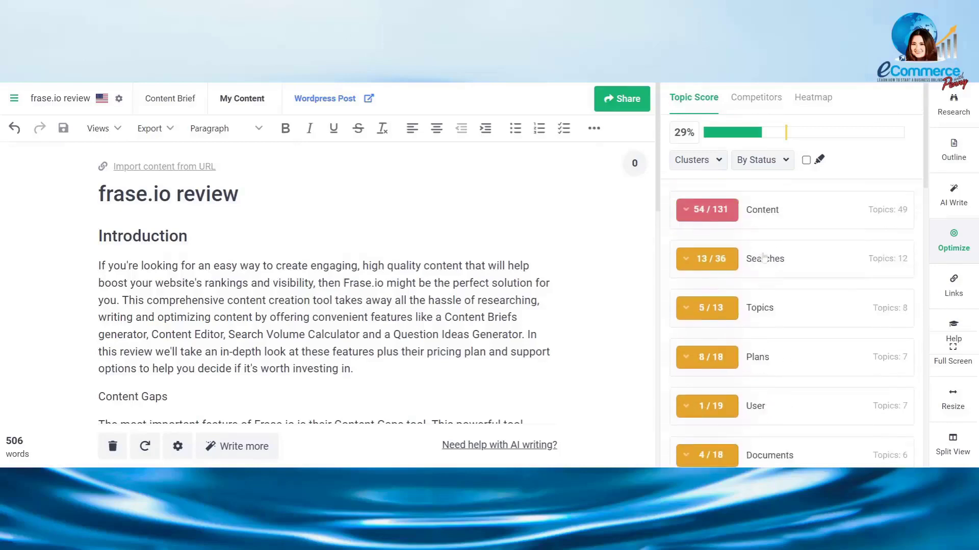
click(690, 214)
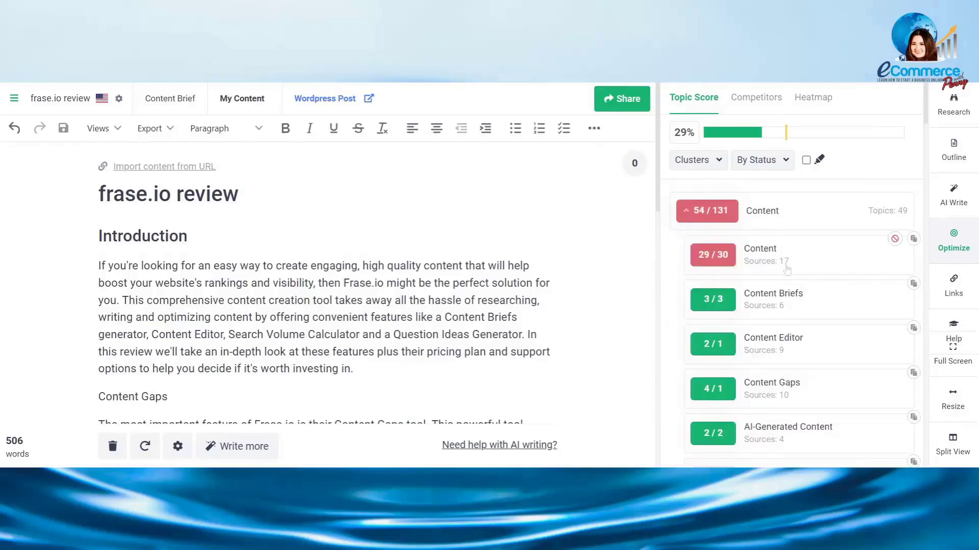
scroll(788, 271, down, 4)
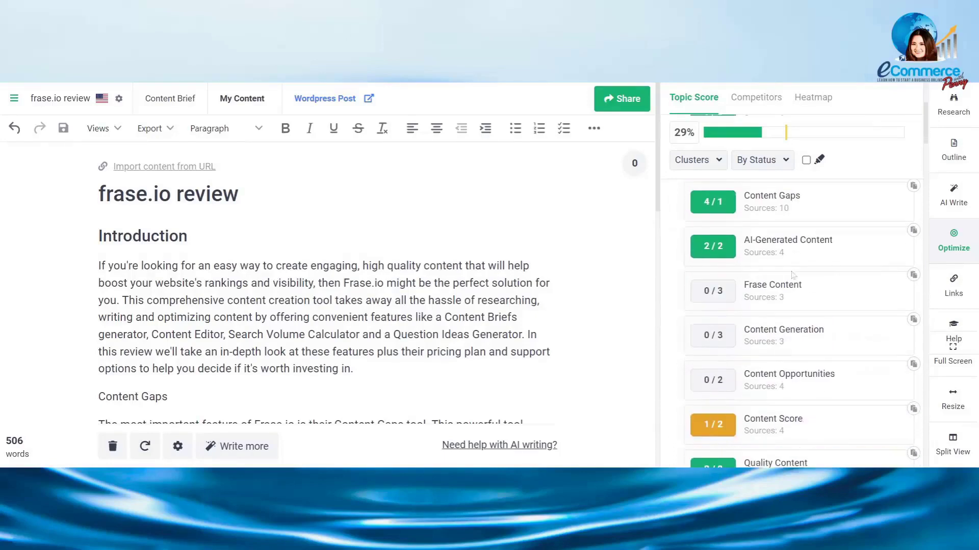
Look through the remaining topics in the Content cluster, and collapse the cluster.
scroll(794, 278, down, 4)
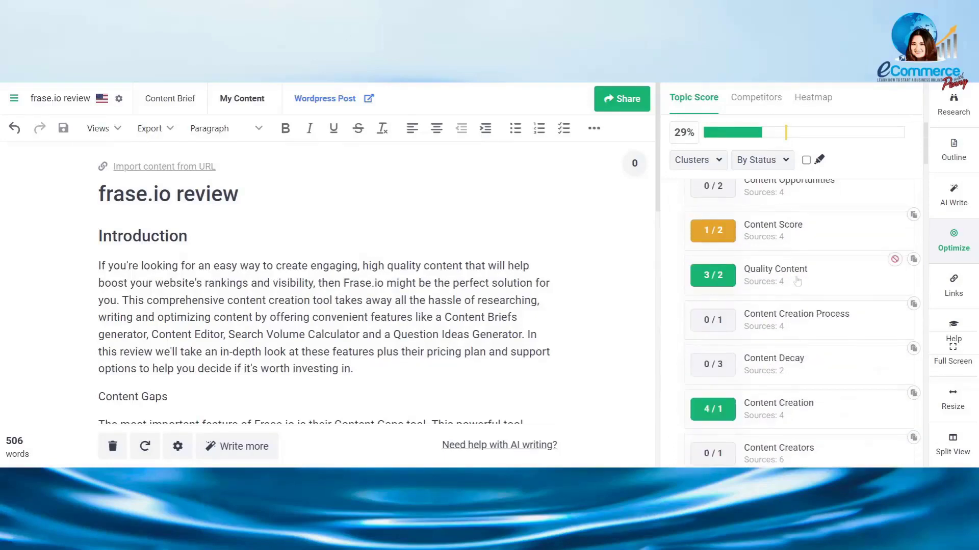
scroll(821, 288, down, 4)
scroll(824, 289, up, 4)
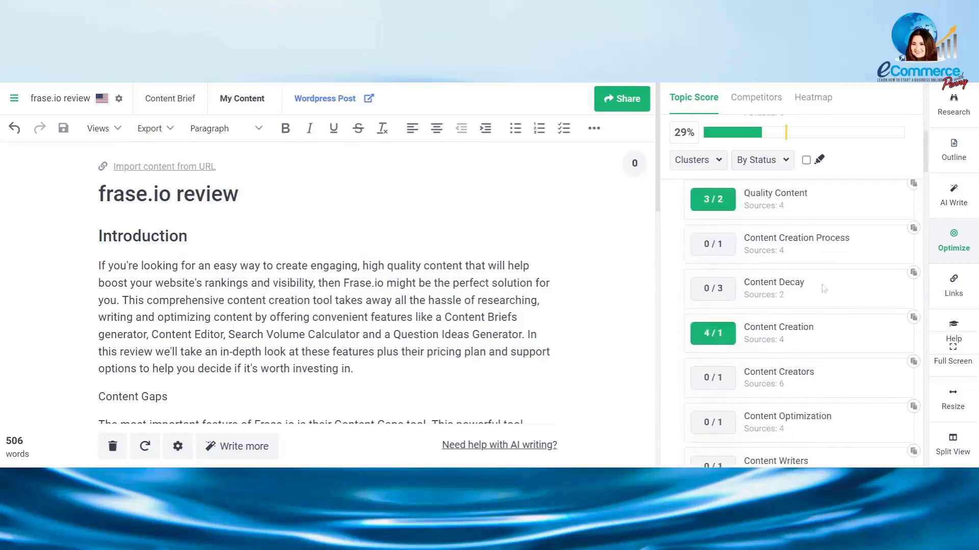
scroll(823, 289, down, 2)
scroll(841, 287, up, 9)
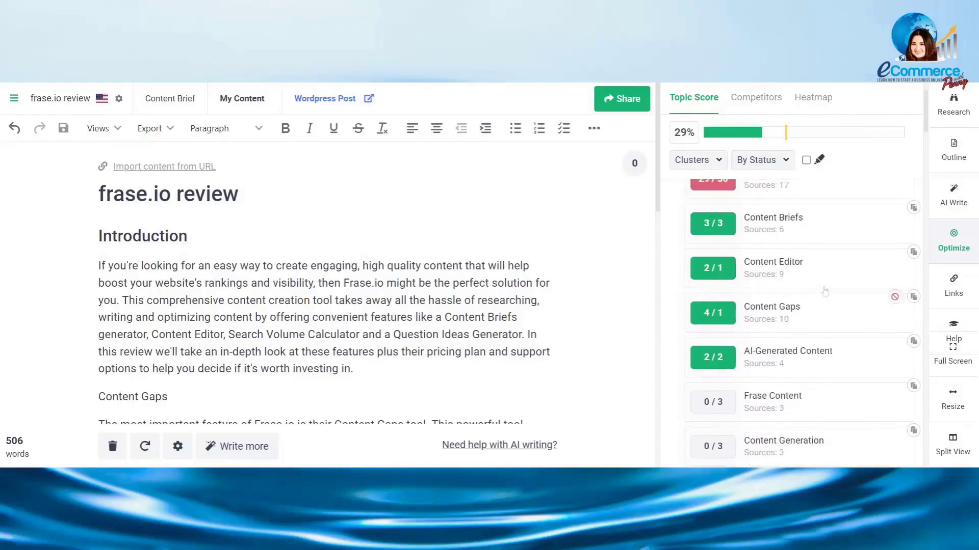
scroll(857, 285, up, 2)
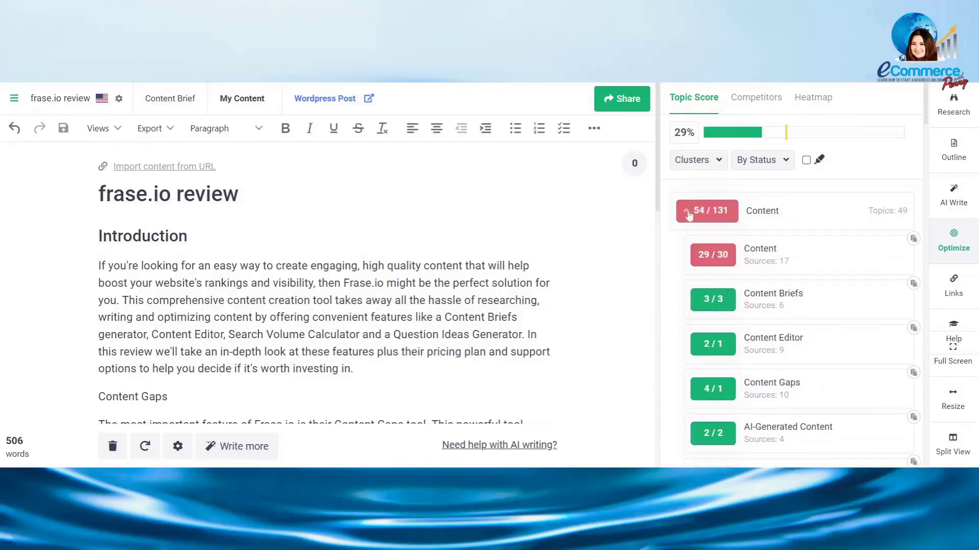
click(689, 216)
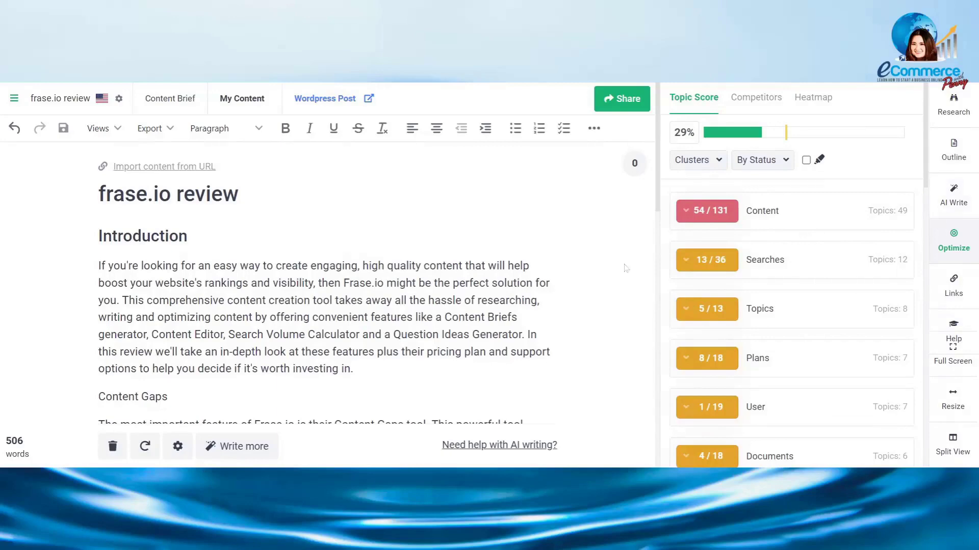
Add the prompt line "write a paragraph about AI" below the last paragraph of the article.
scroll(326, 285, down, 5)
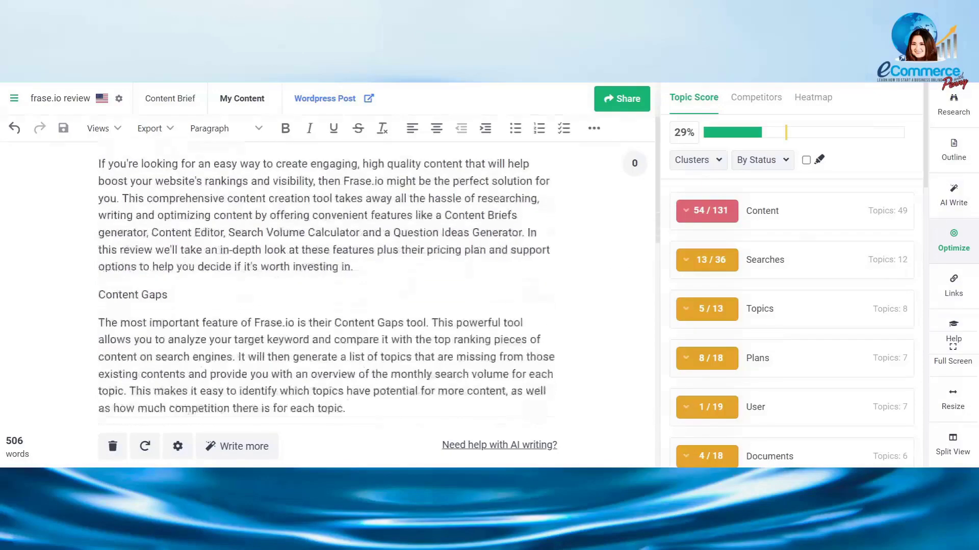
scroll(544, 353, down, 10)
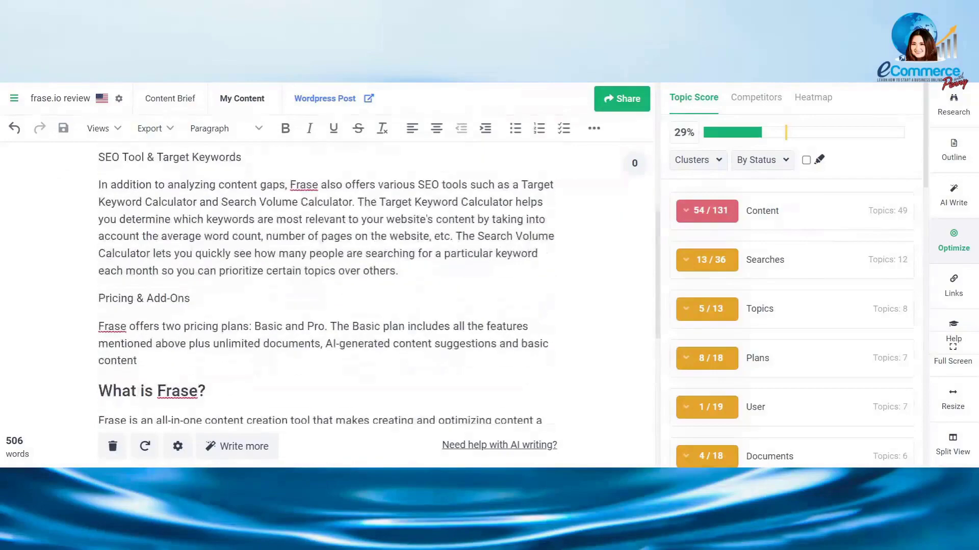
scroll(544, 352, up, 5)
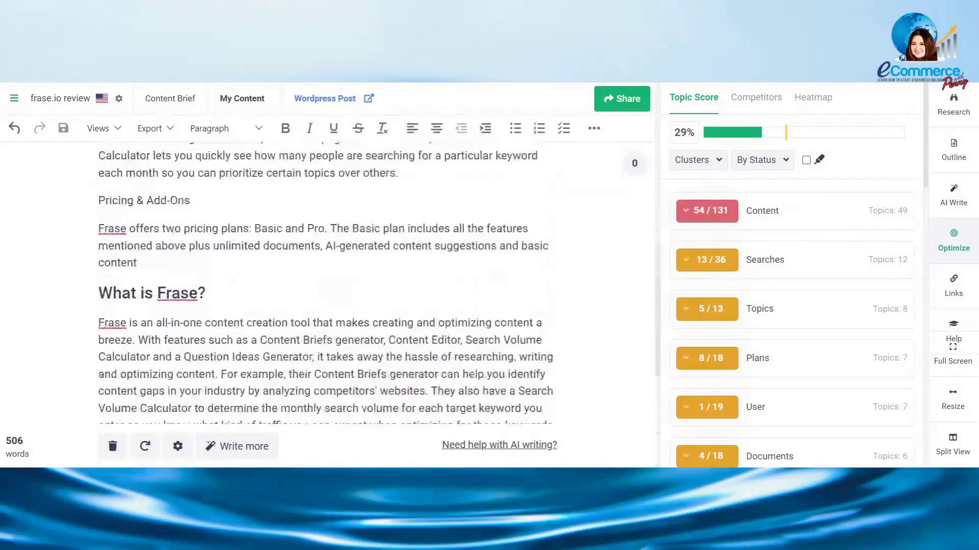
scroll(392, 345, down, 5)
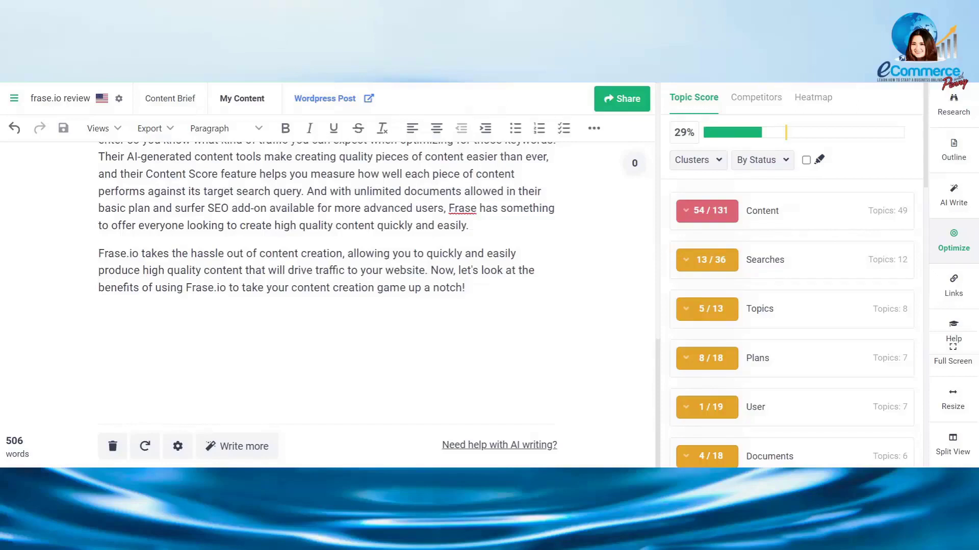
click(465, 287)
key(Return)
text(Write a paragr)
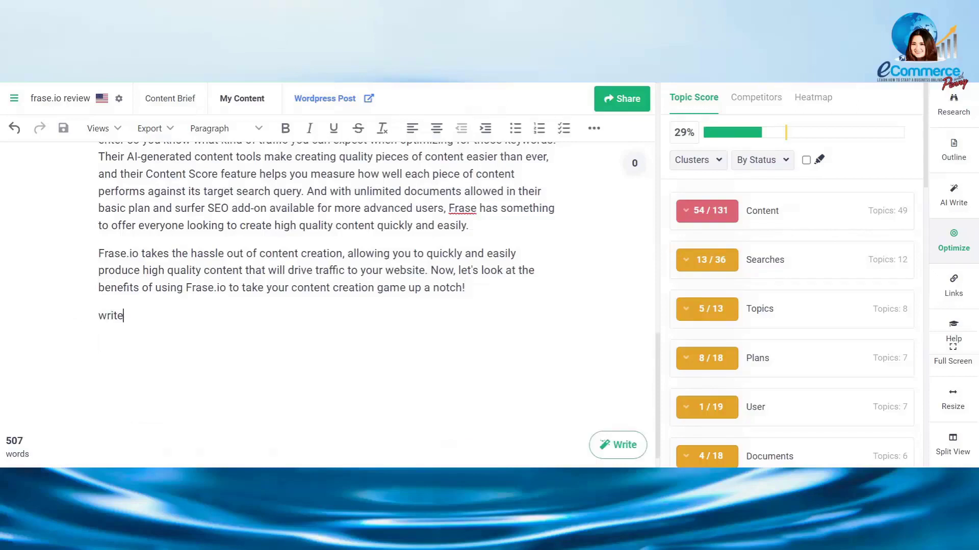
text(aph about )
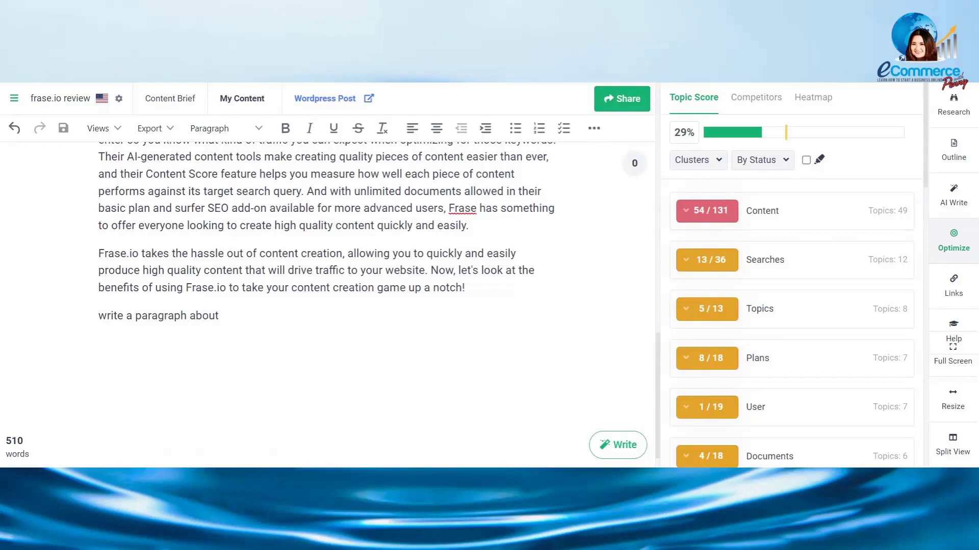
text(AI)
Generate an AI-written paragraph from the selected prompt line, and highlight the "-generated content" line above the new text.
key(shift+Home)
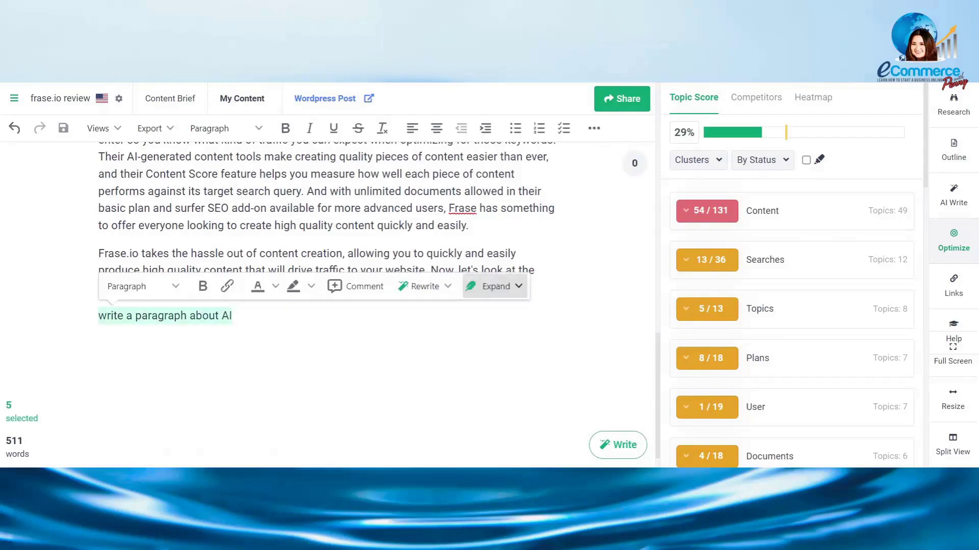
key(BackSpace)
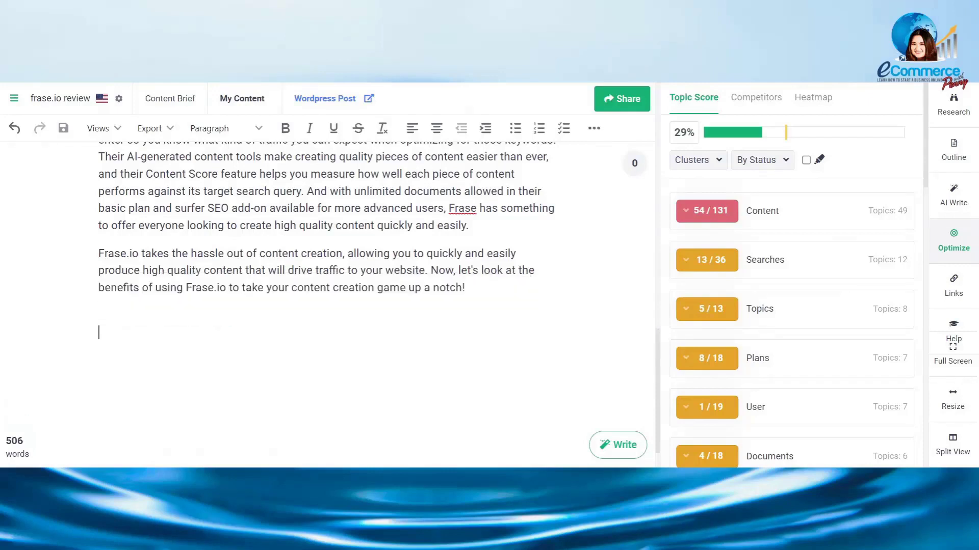
key(ctrl+z)
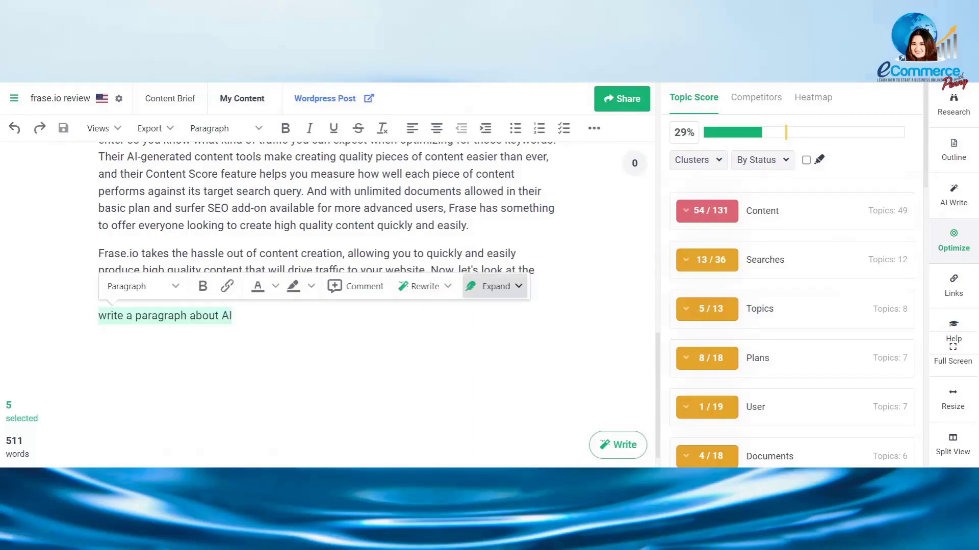
click(613, 444)
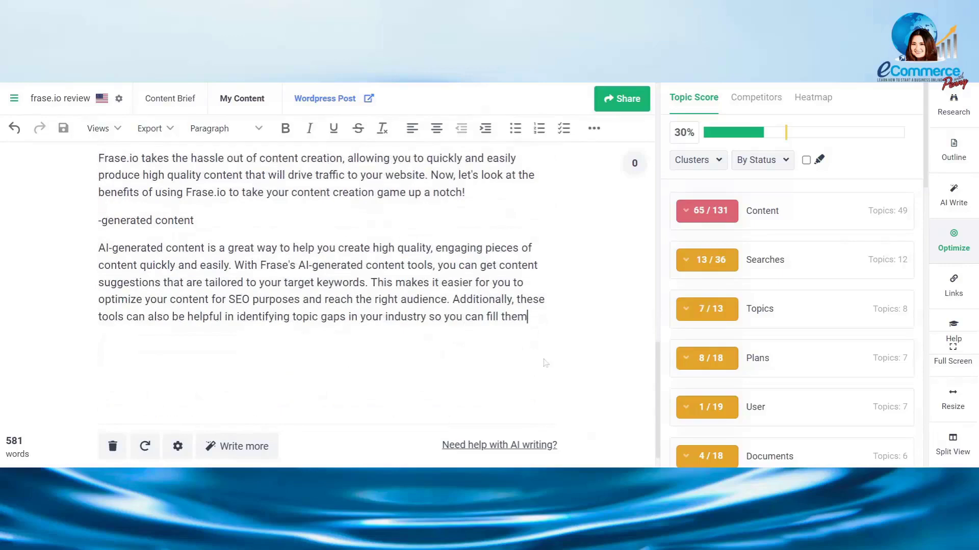
drag(195, 220, 85, 219)
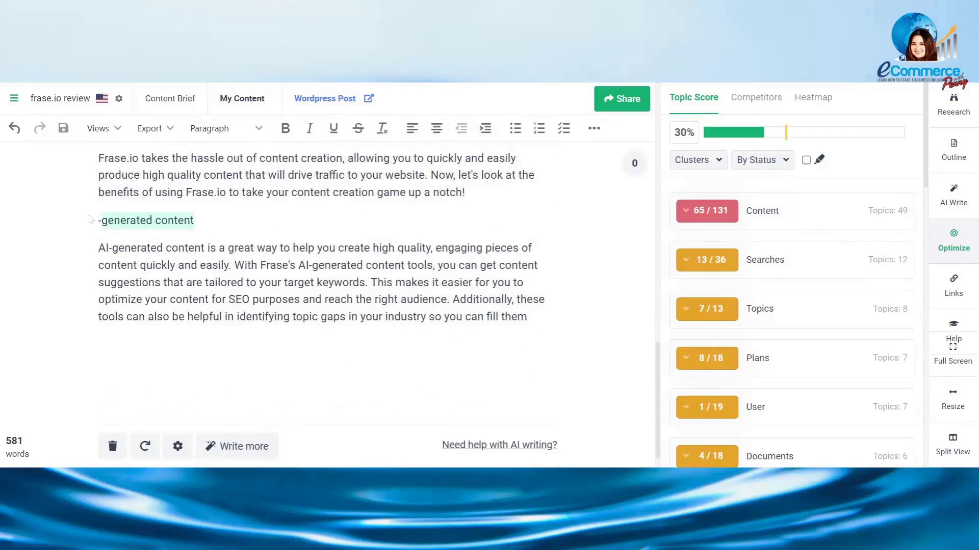
key(ctrl+y)
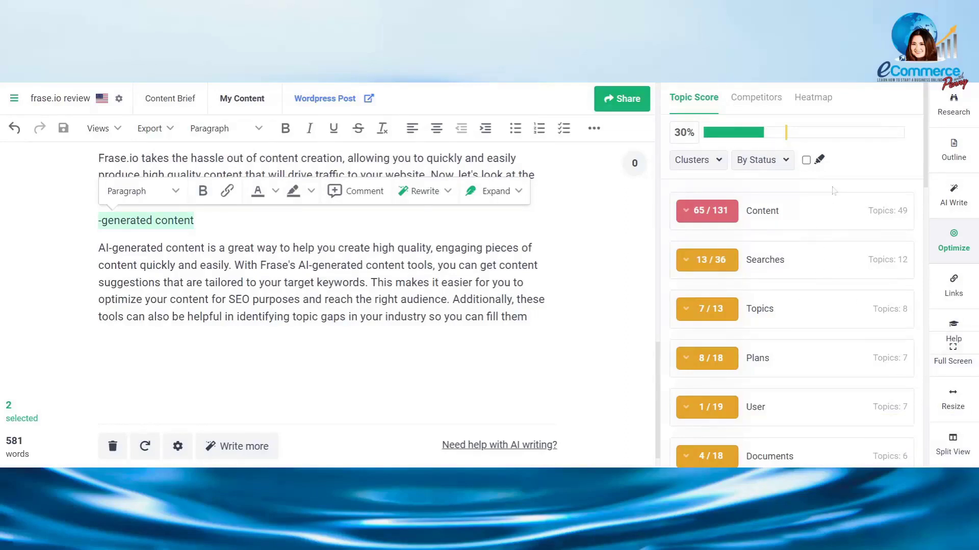
Compare the competing articles' topic scores, rankings, word counts and link counts in the competitor list.
click(764, 101)
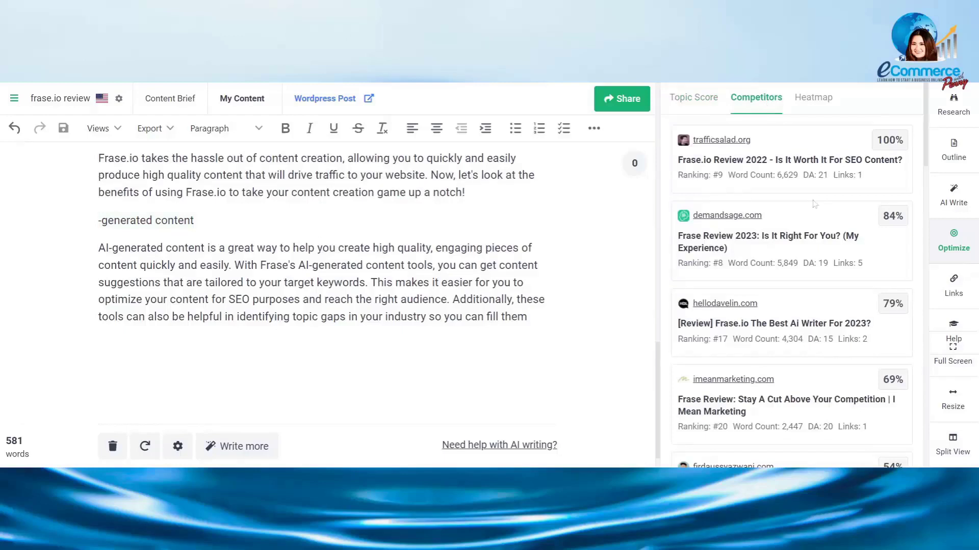
scroll(814, 204, down, 2)
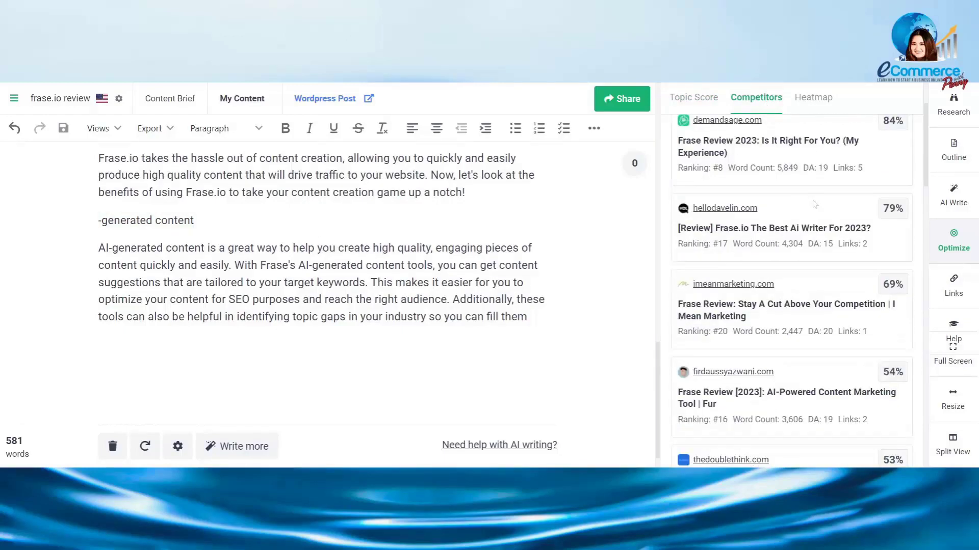
scroll(817, 207, down, 2)
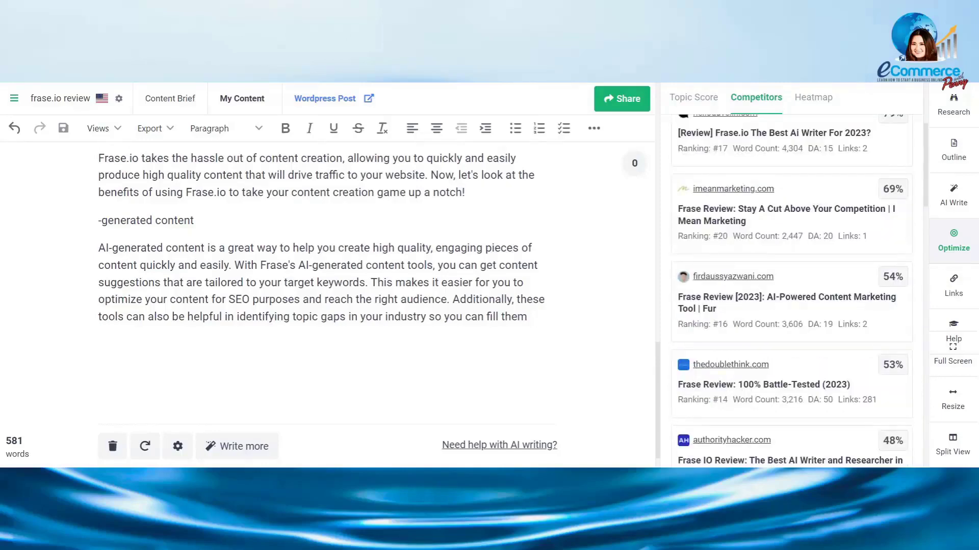
scroll(791, 290, up, 2)
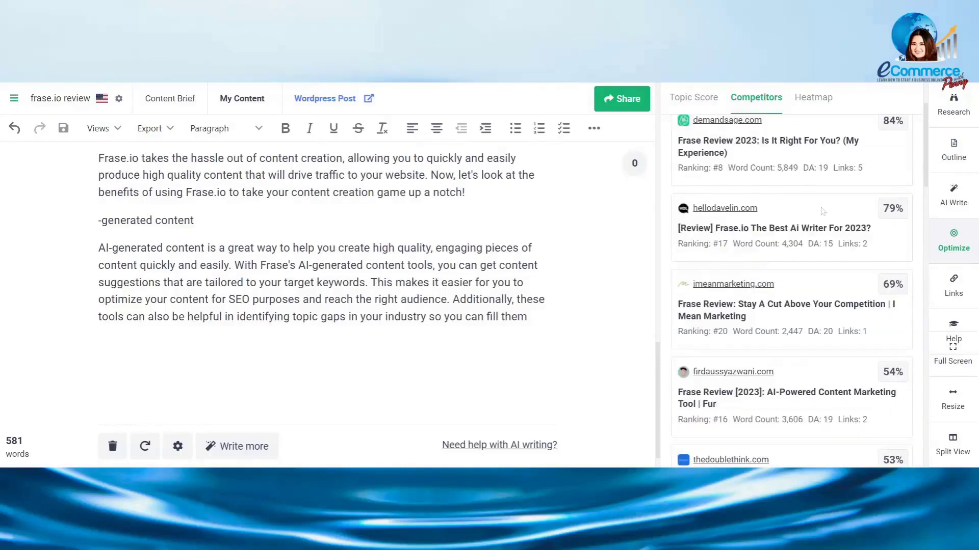
Open the topic heatmap and examine how often the article and each top-20 competitor use the long-tail topics.
click(815, 99)
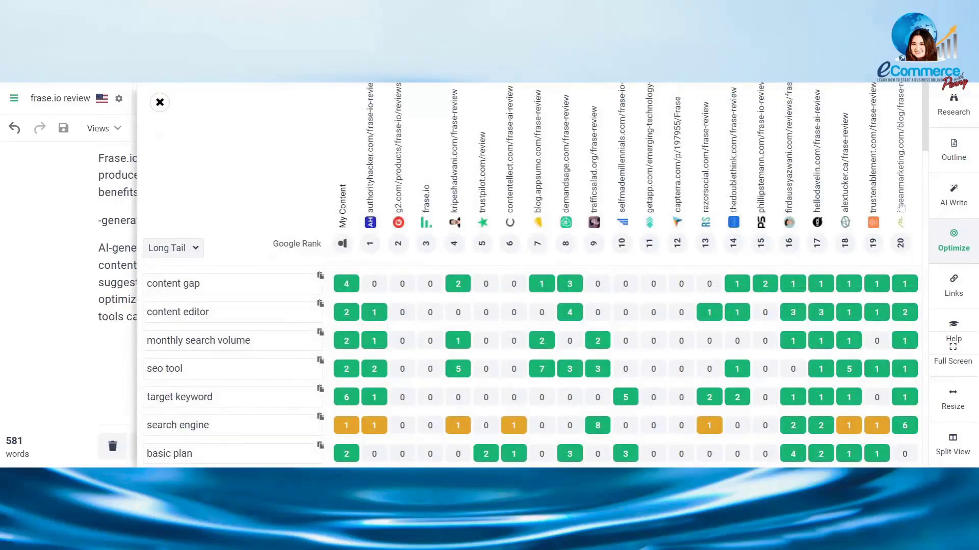
scroll(225, 273, down, 2)
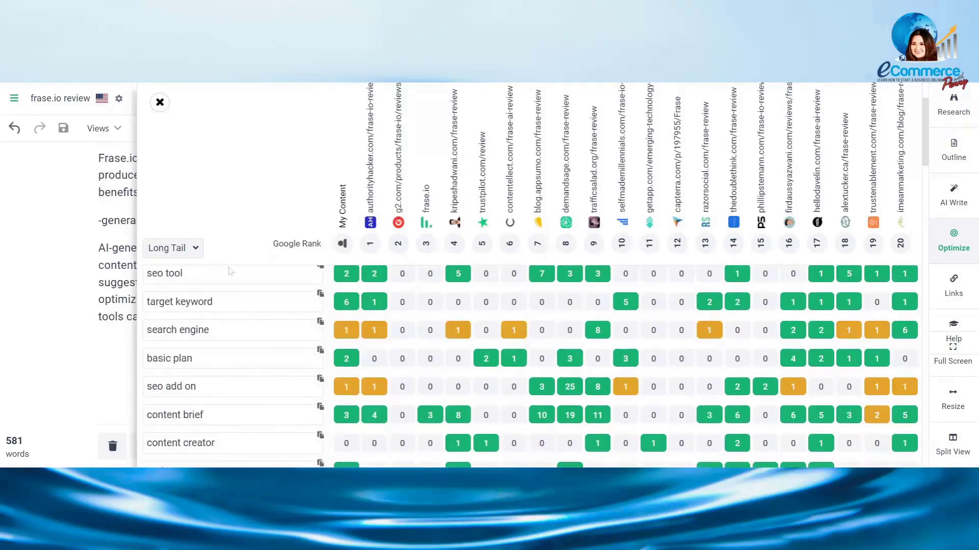
scroll(230, 272, up, 2)
scroll(239, 278, down, 2)
scroll(248, 304, down, 3)
scroll(249, 335, down, 2)
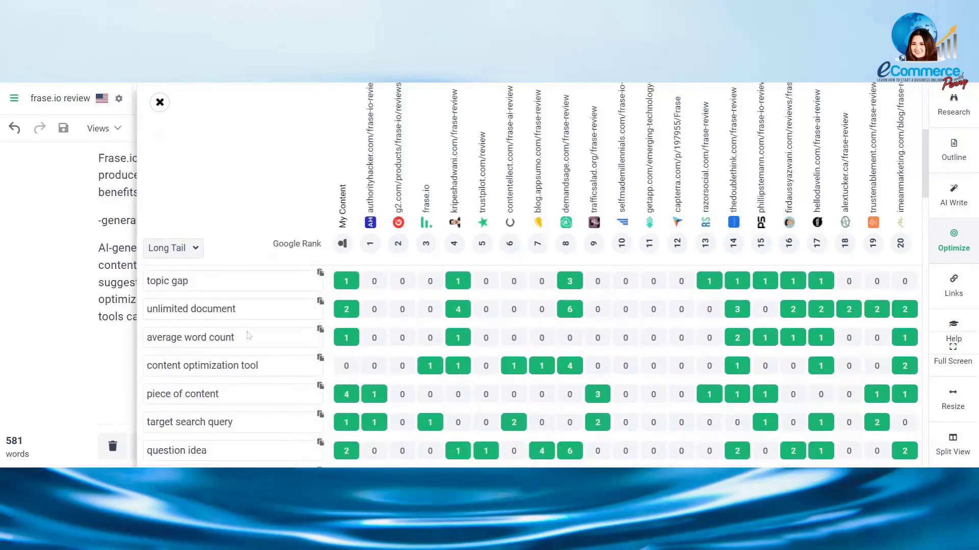
scroll(249, 336, down, 3)
scroll(248, 342, down, 3)
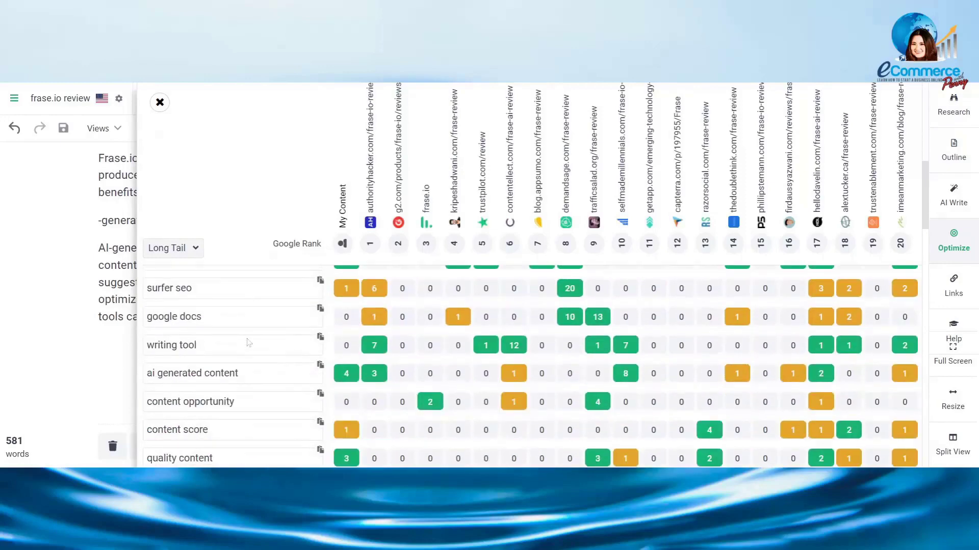
scroll(249, 346, down, 3)
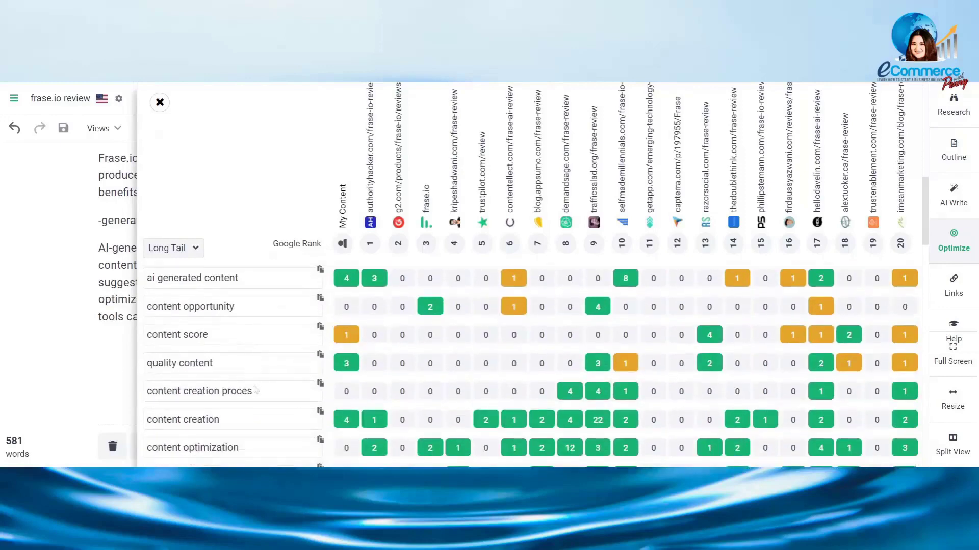
scroll(257, 398, down, 3)
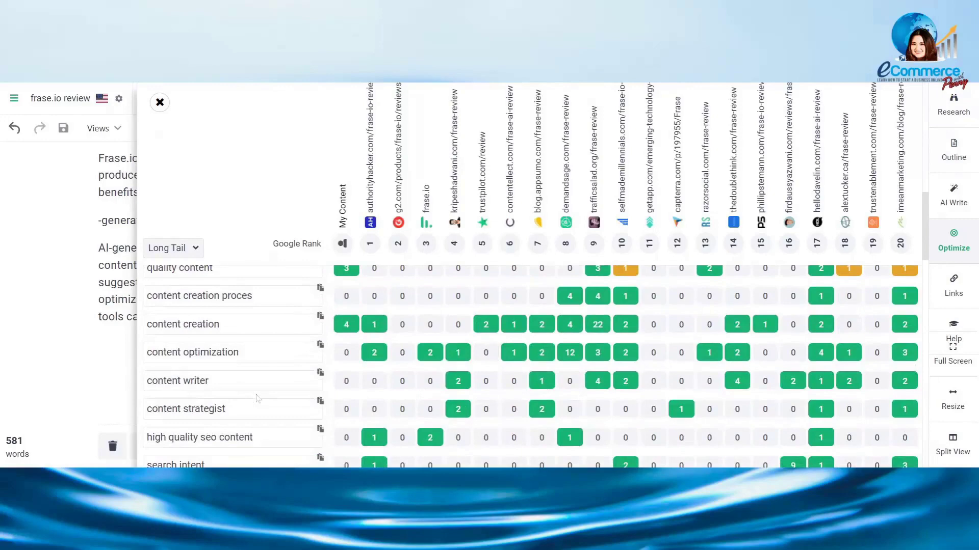
scroll(257, 398, down, 3)
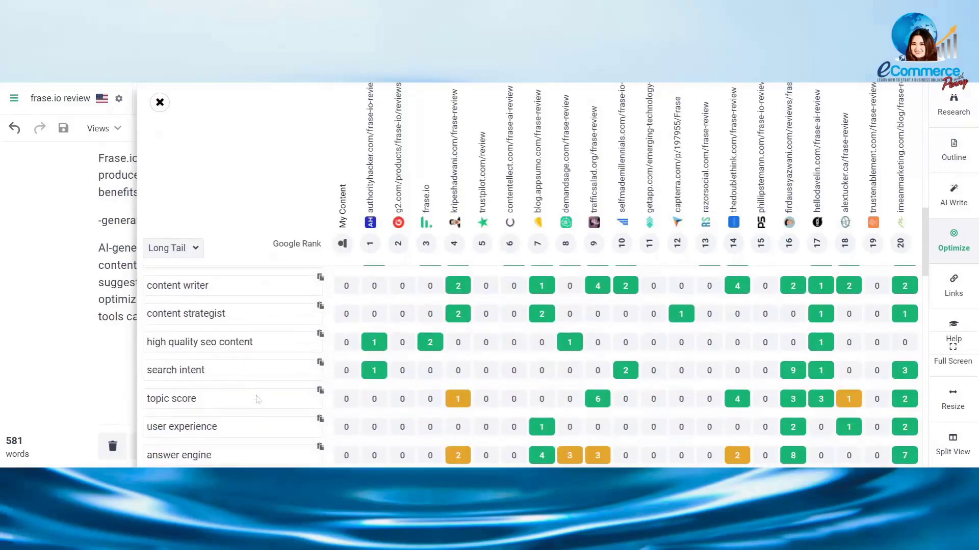
scroll(263, 388, down, 6)
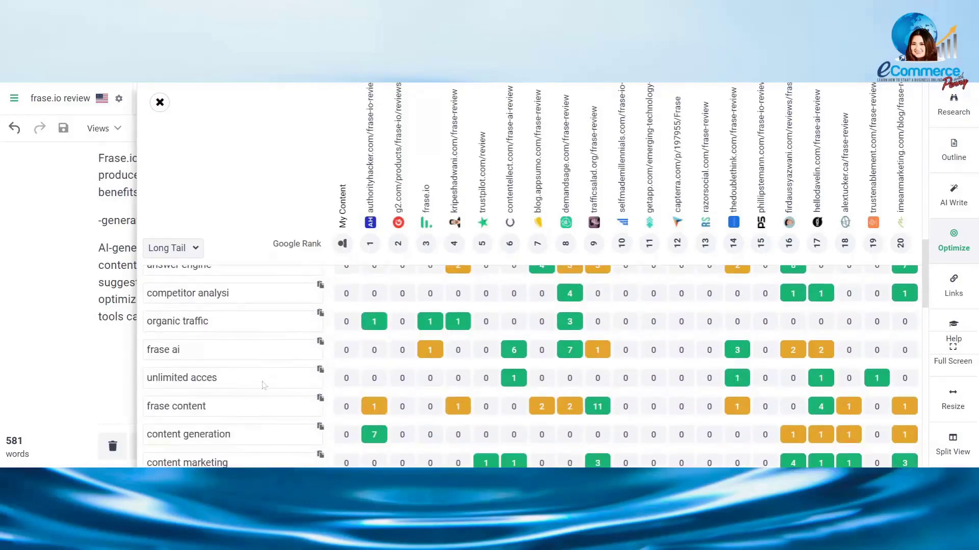
scroll(263, 386, up, 6)
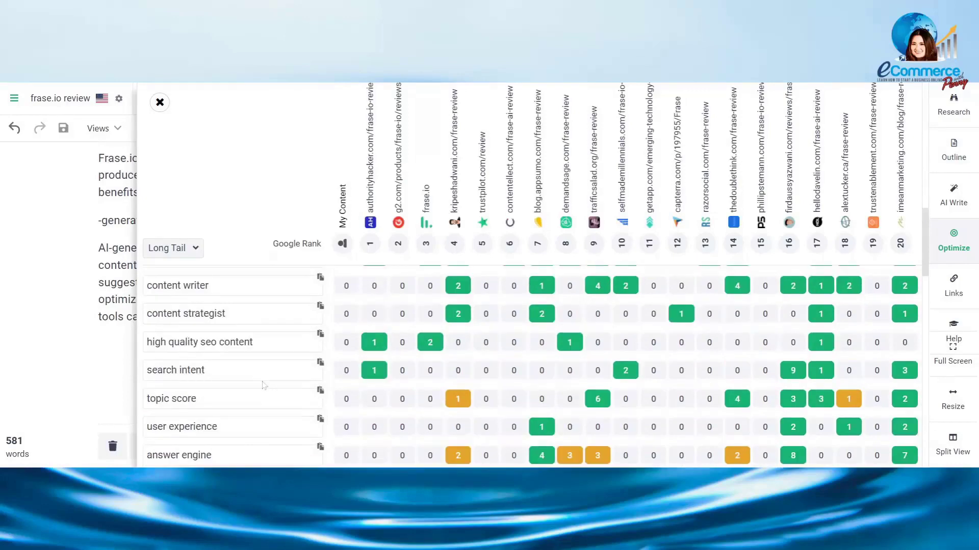
scroll(264, 386, up, 15)
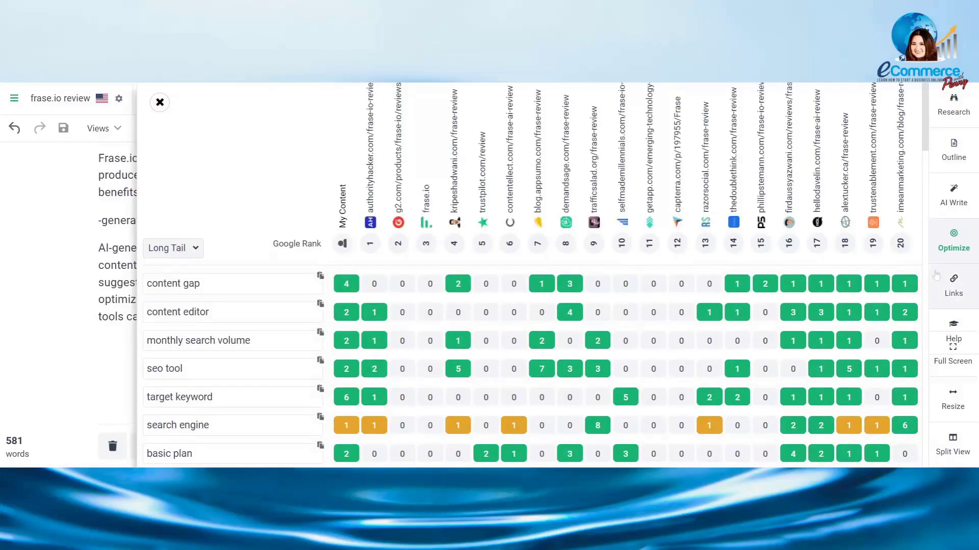
Show the external links used by the top search results, dismiss the Google Search Console notice, and browse the links for All Domains.
click(965, 295)
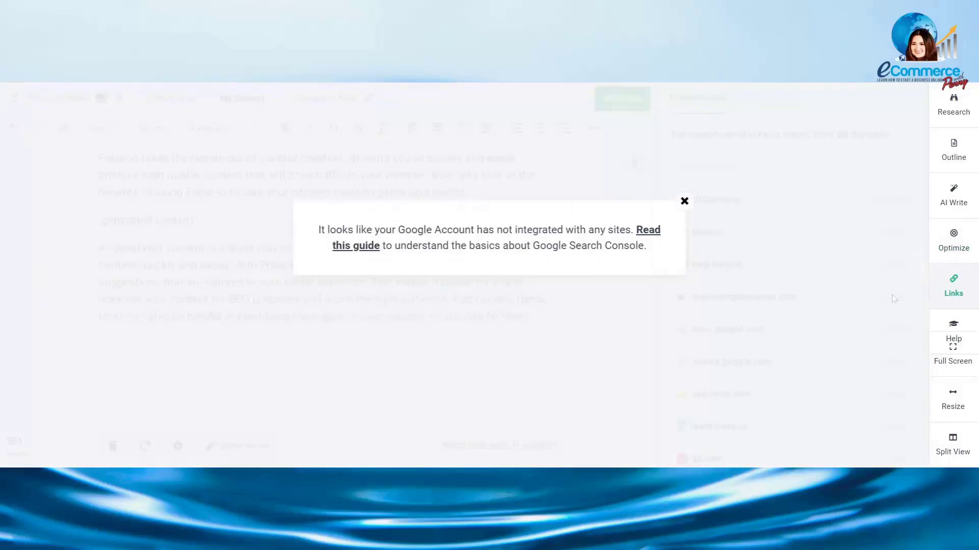
click(685, 201)
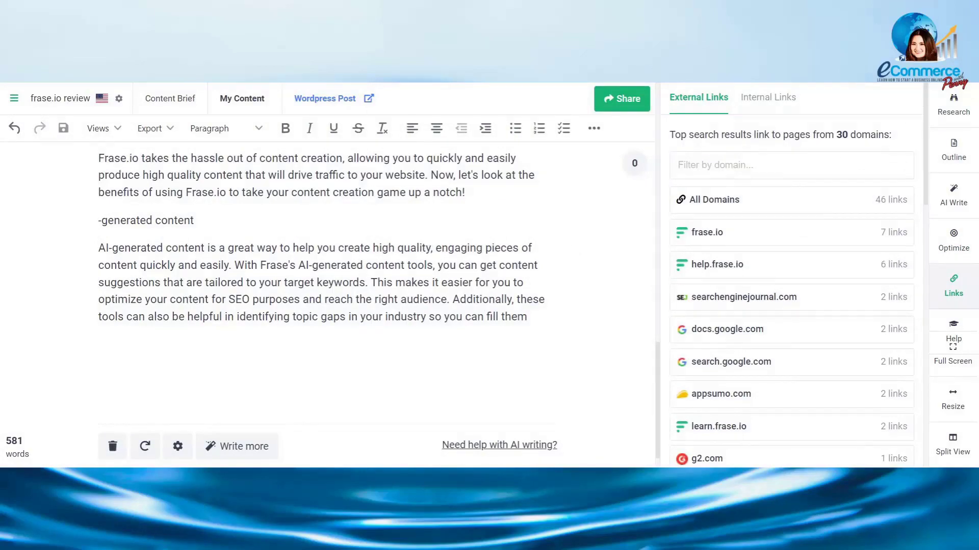
click(793, 204)
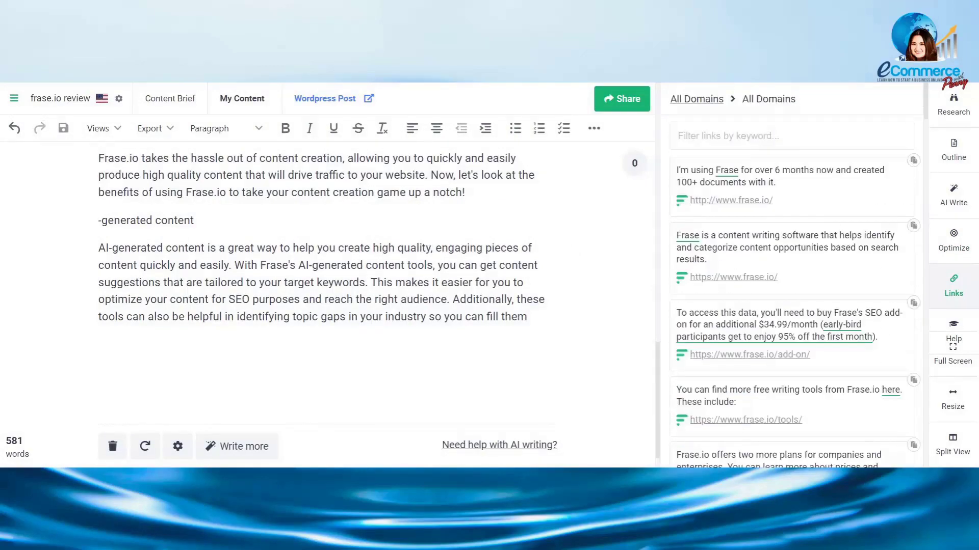
scroll(793, 290, down, 5)
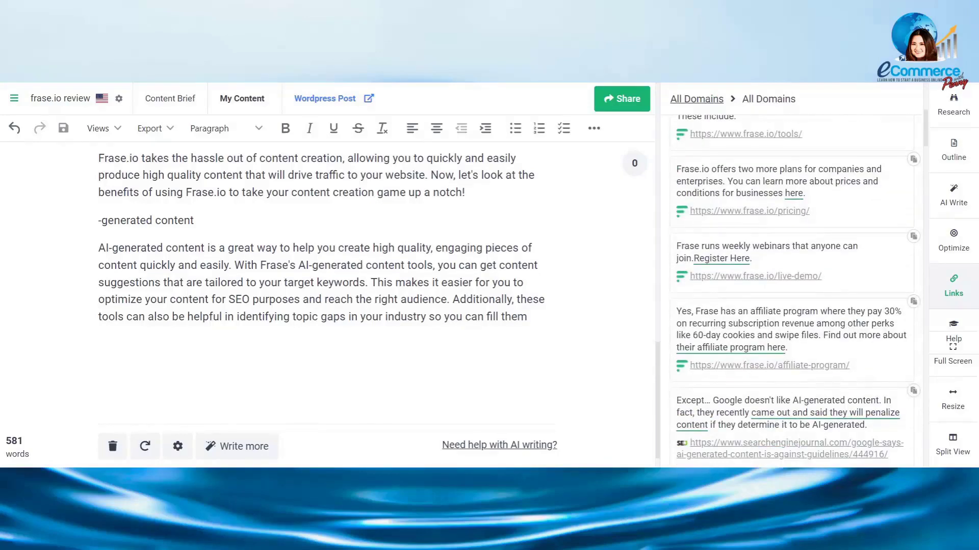
Browse the external link suggestions for All Domains, and view the Internal Links section.
scroll(793, 291, down, 3)
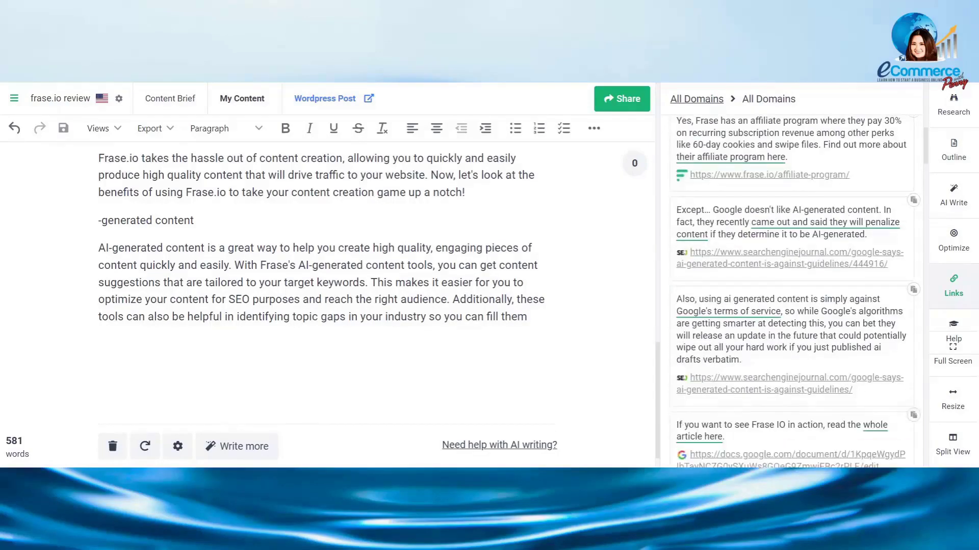
scroll(792, 290, up, 3)
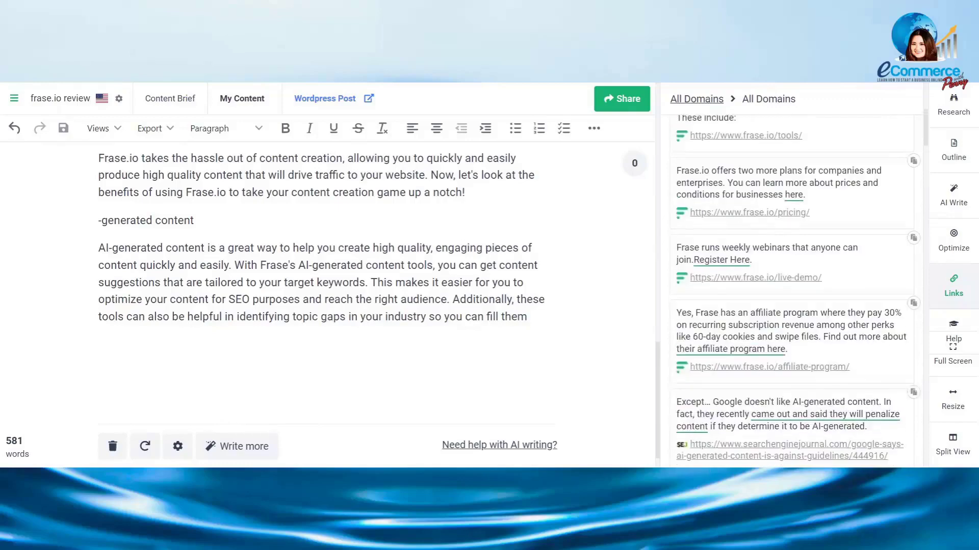
scroll(793, 291, up, 5)
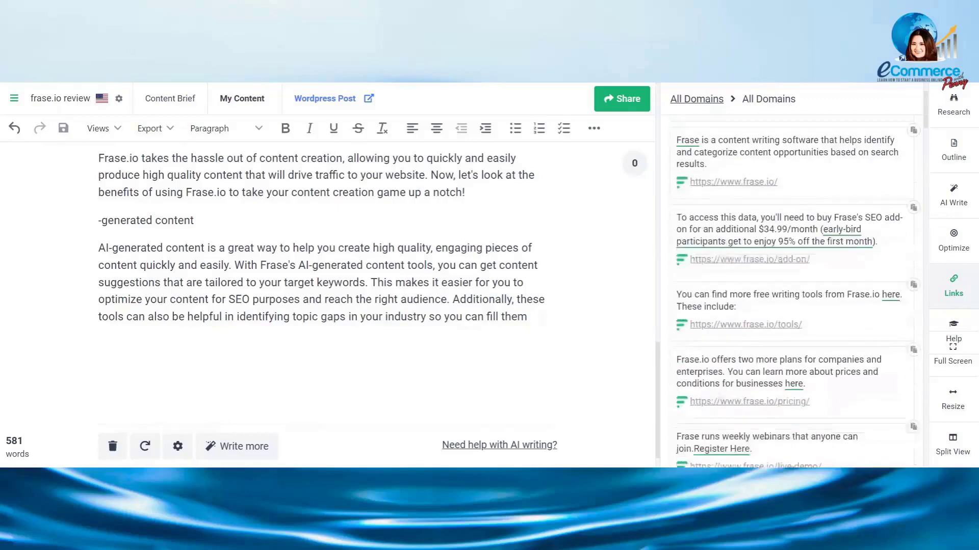
click(699, 100)
click(763, 100)
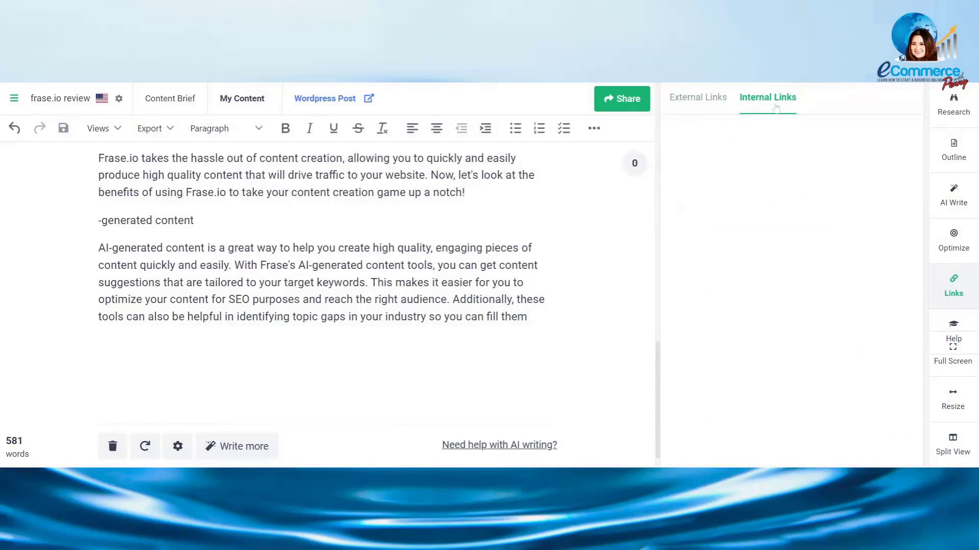
click(706, 104)
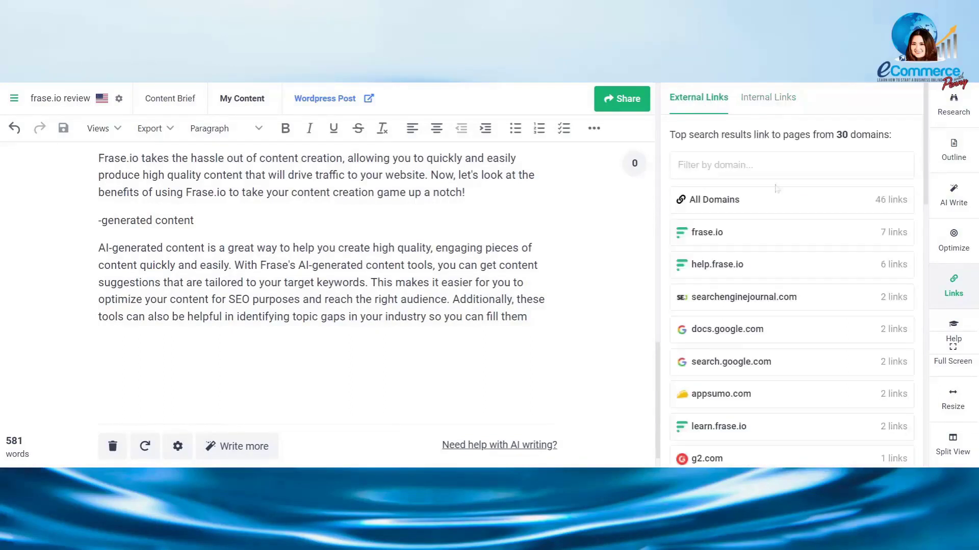
click(745, 205)
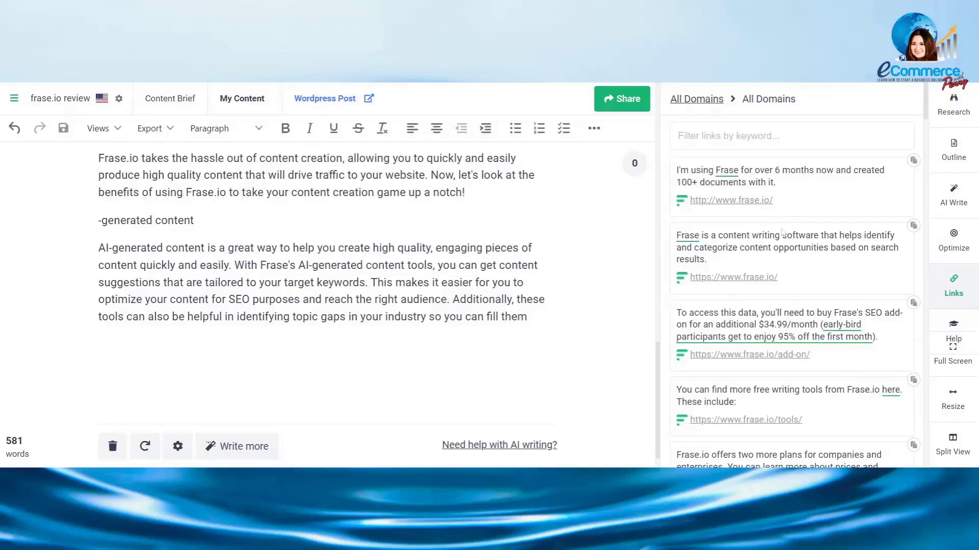
click(913, 161)
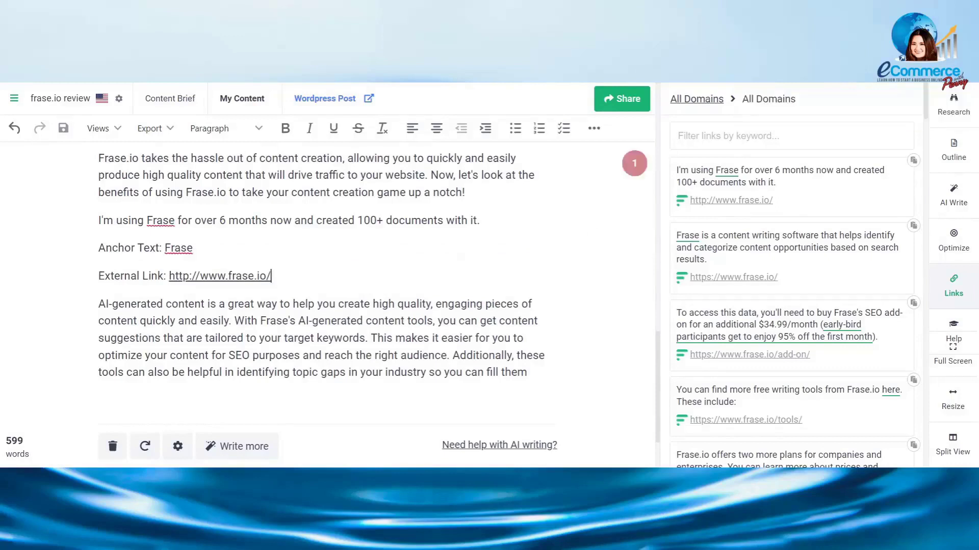
drag(271, 276, 116, 220)
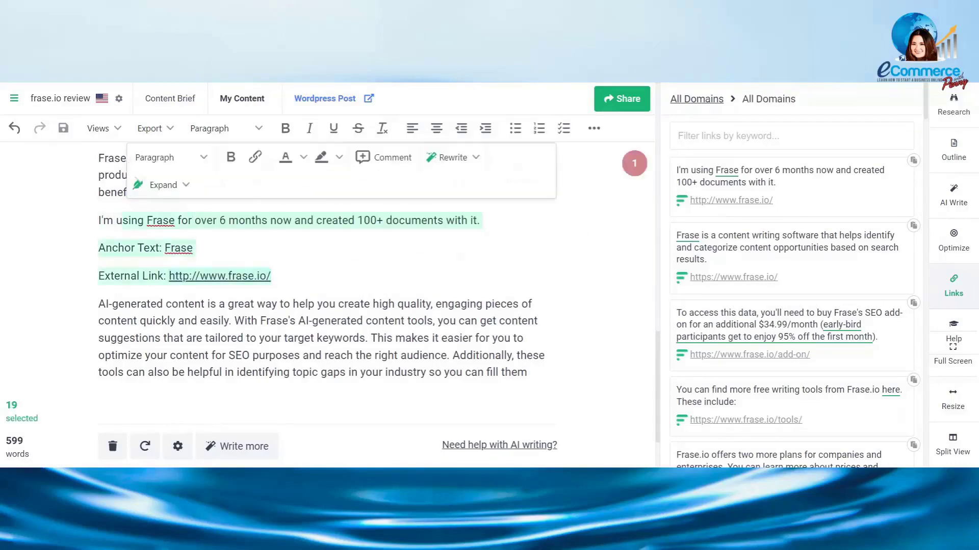
click(77, 216)
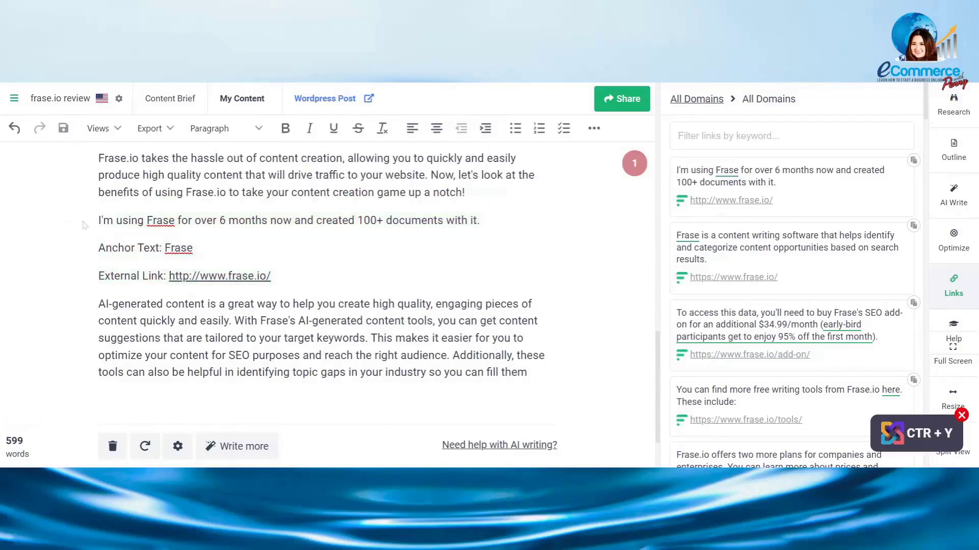
drag(270, 276, 96, 226)
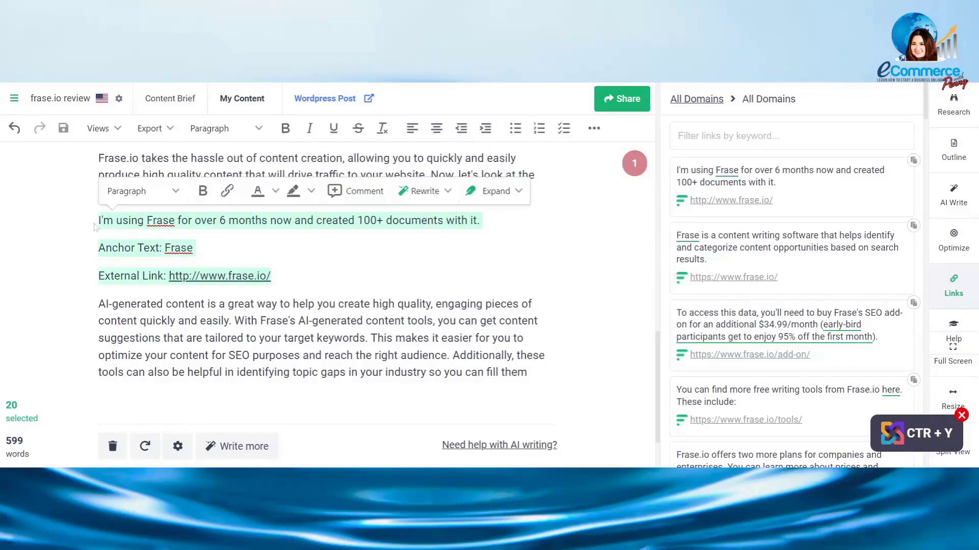
drag(169, 276, 272, 276)
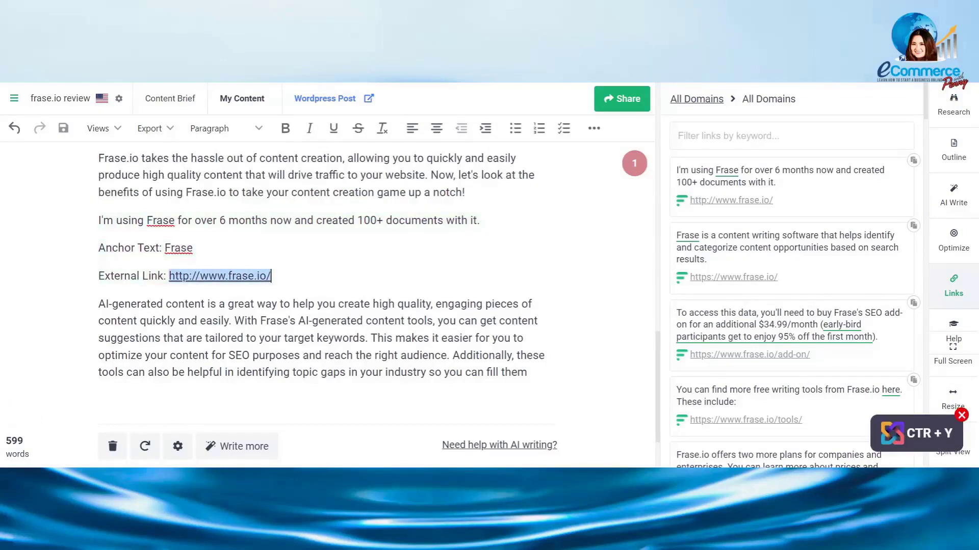
click(192, 248)
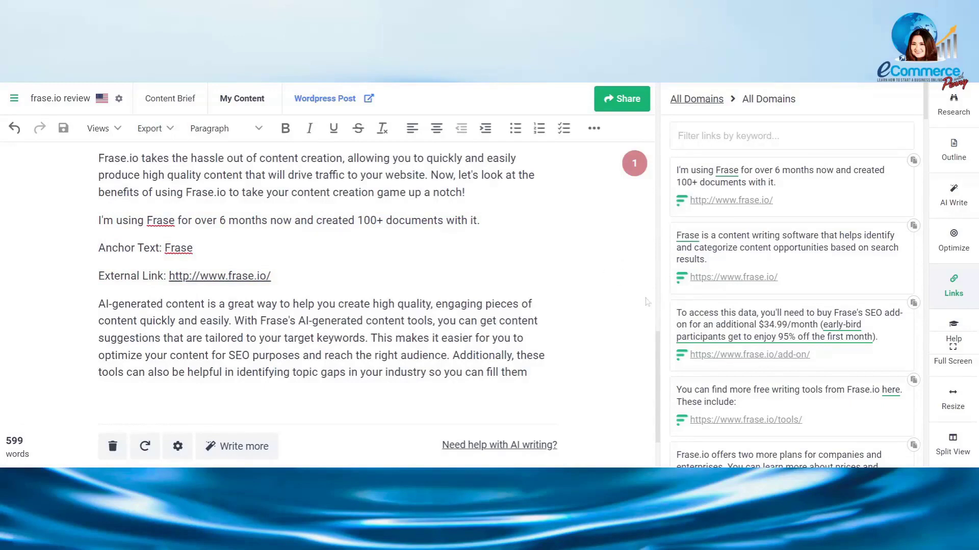
Leave the article for the All Documents list, and browse the library of ready-made AI Tools.
click(14, 100)
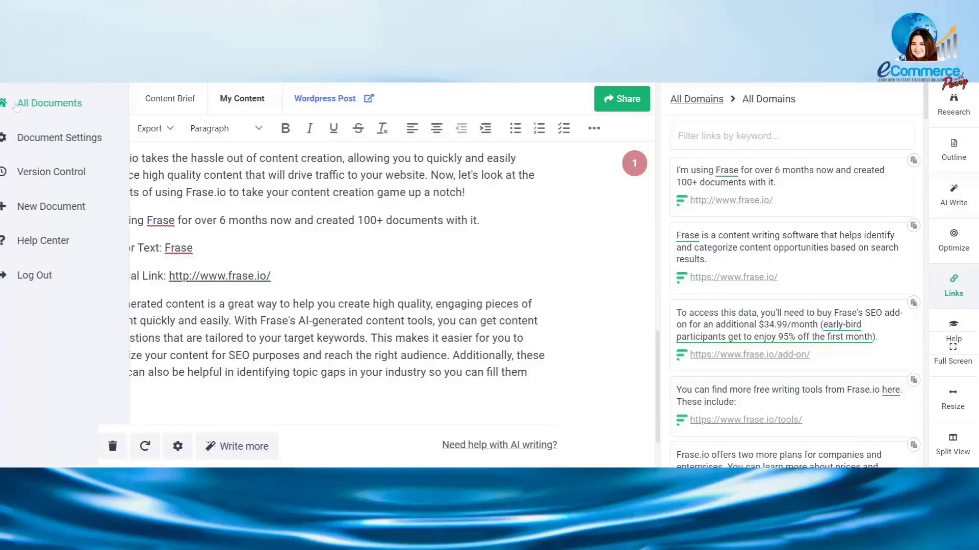
click(51, 107)
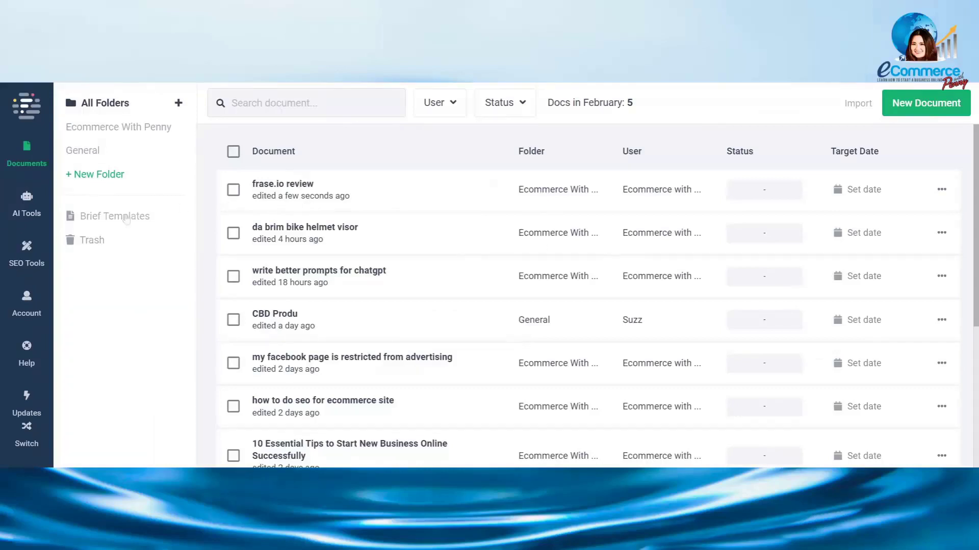
click(27, 212)
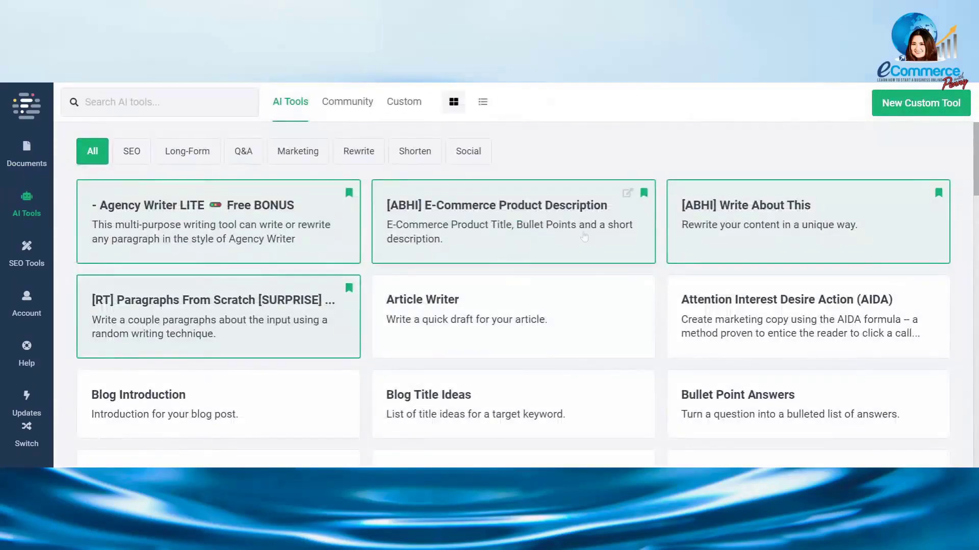
scroll(584, 237, down, 4)
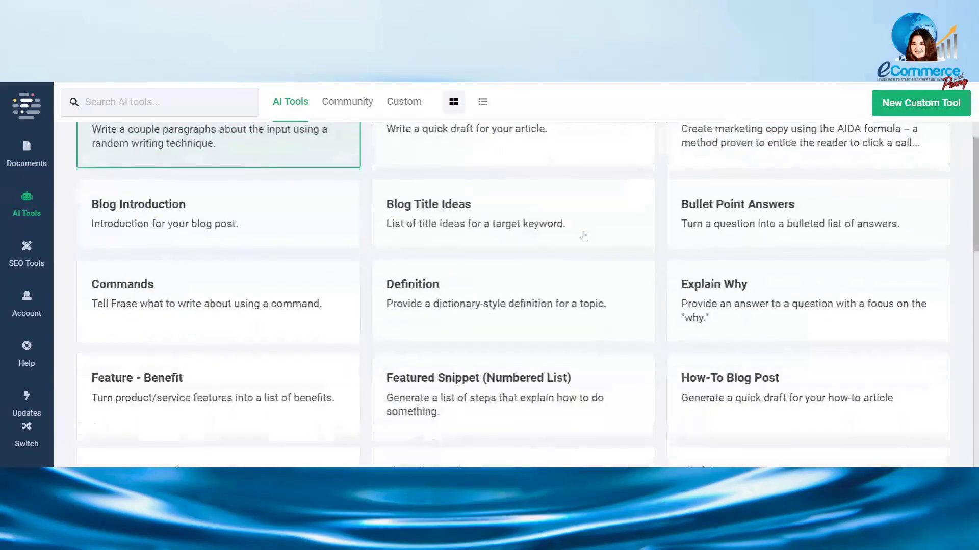
scroll(584, 237, down, 2)
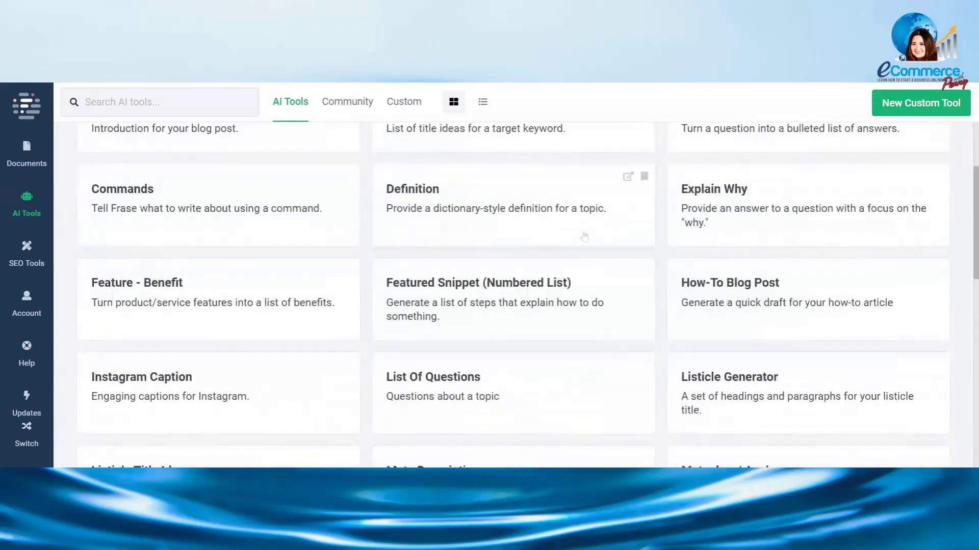
Show the Custom AI tools, open the form for creating a new custom tool, and close it without entering a title.
click(409, 113)
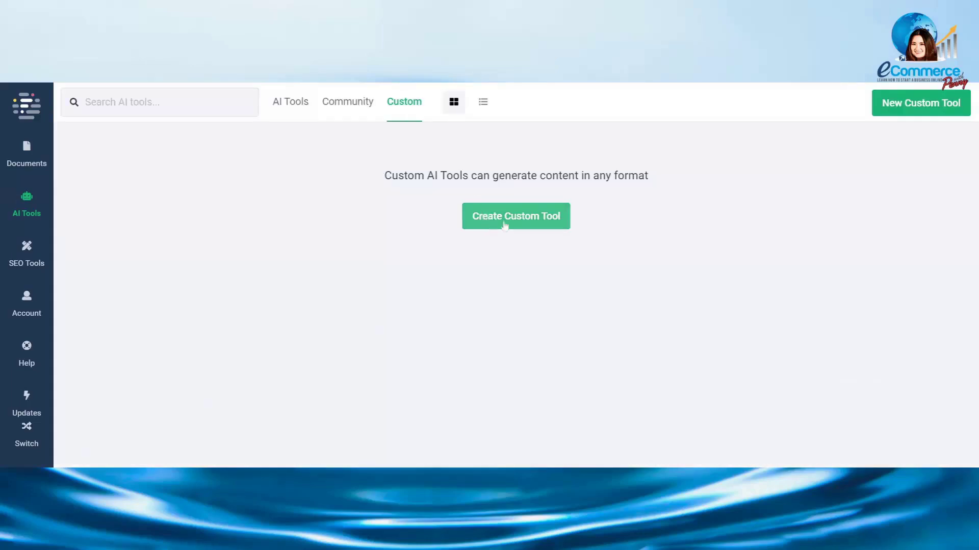
click(532, 226)
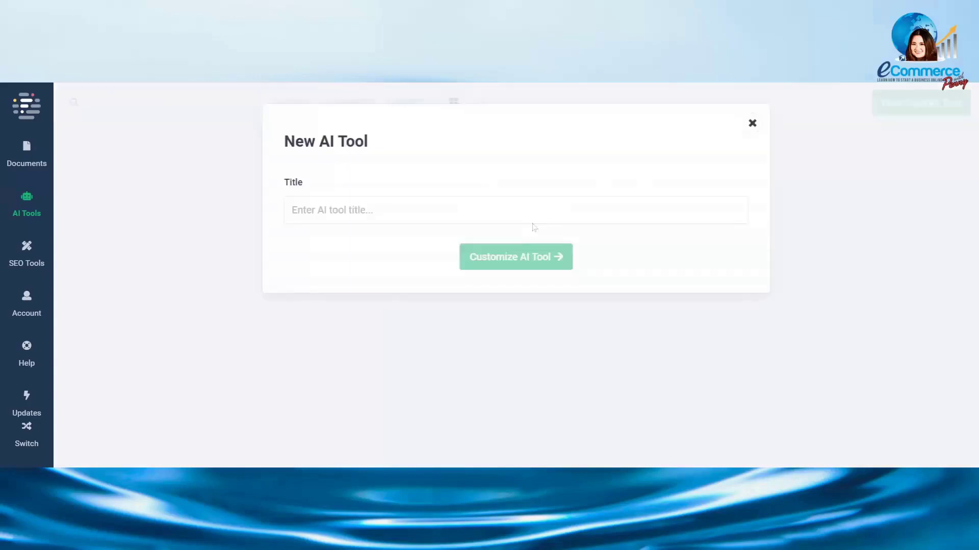
click(752, 124)
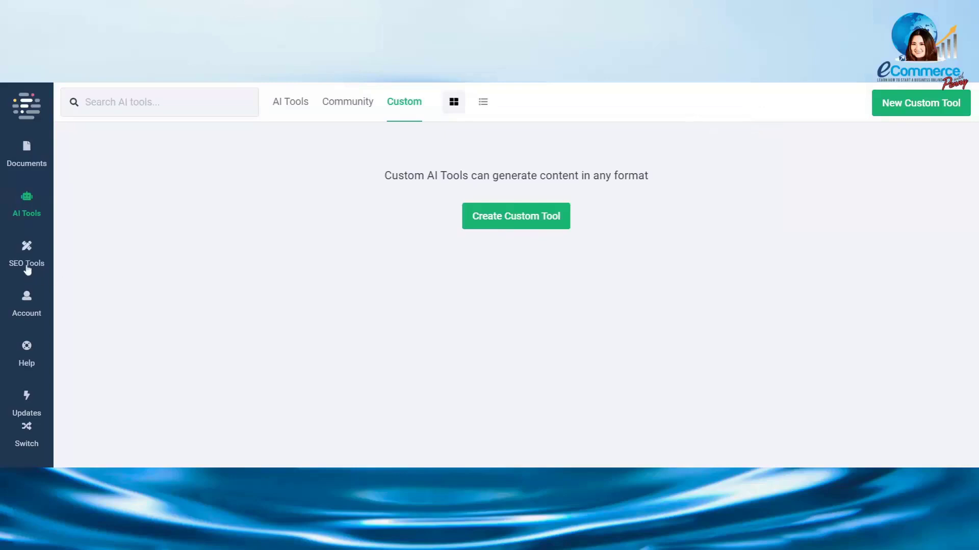
Look over the SEO Tools, viewing the Outline Builder and the Wikipedia Concept Map.
click(27, 269)
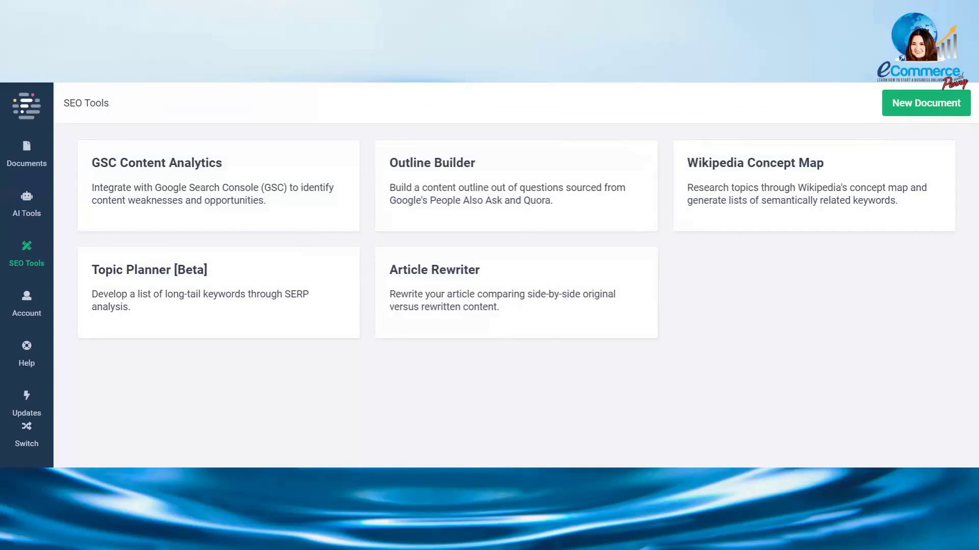
click(719, 198)
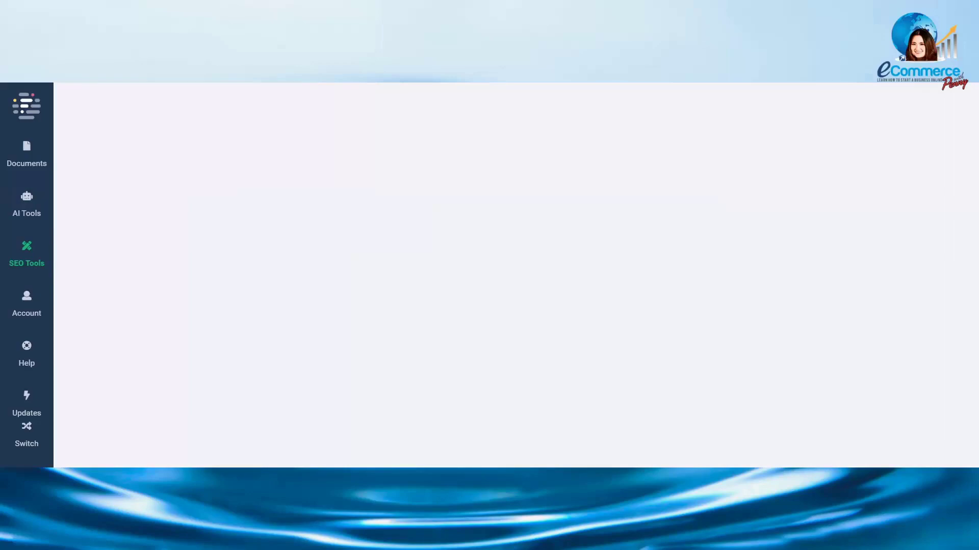
click(25, 257)
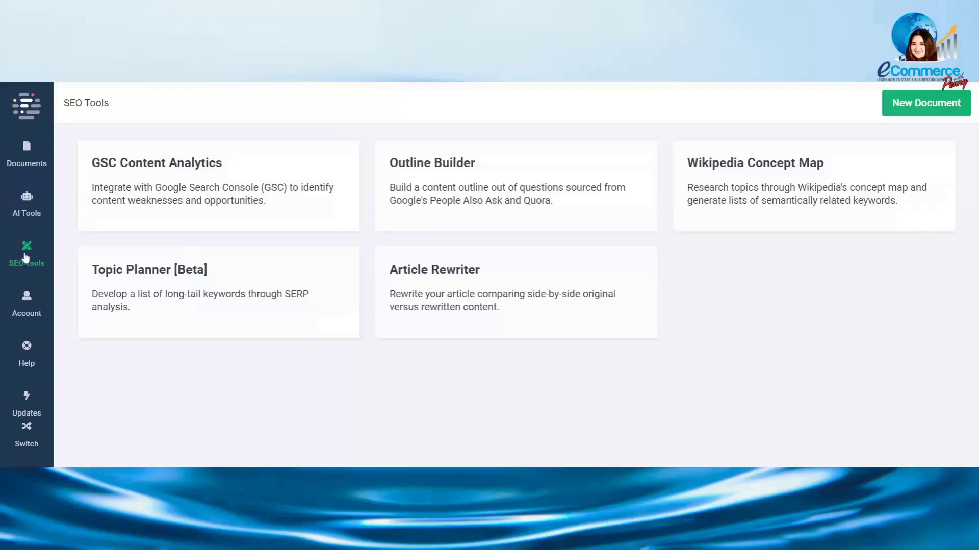
click(492, 198)
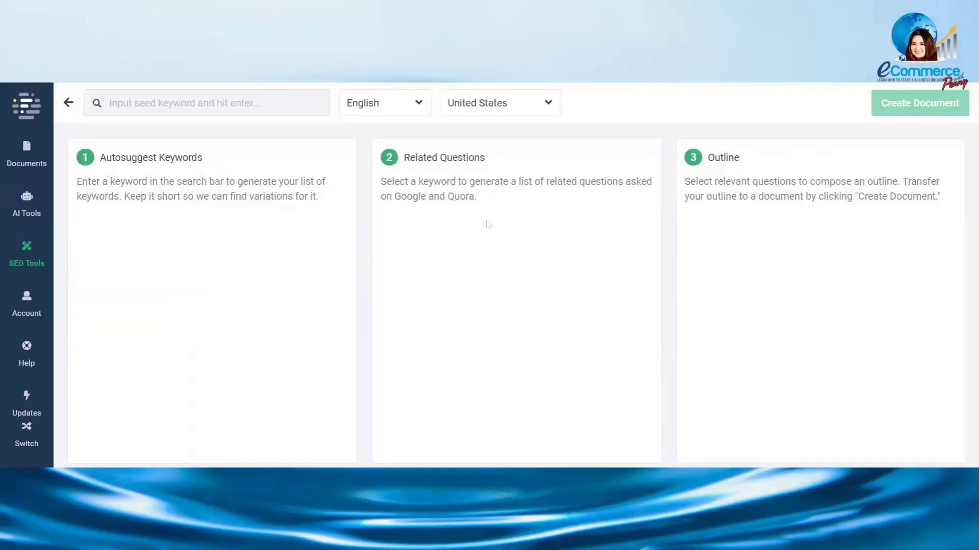
click(36, 267)
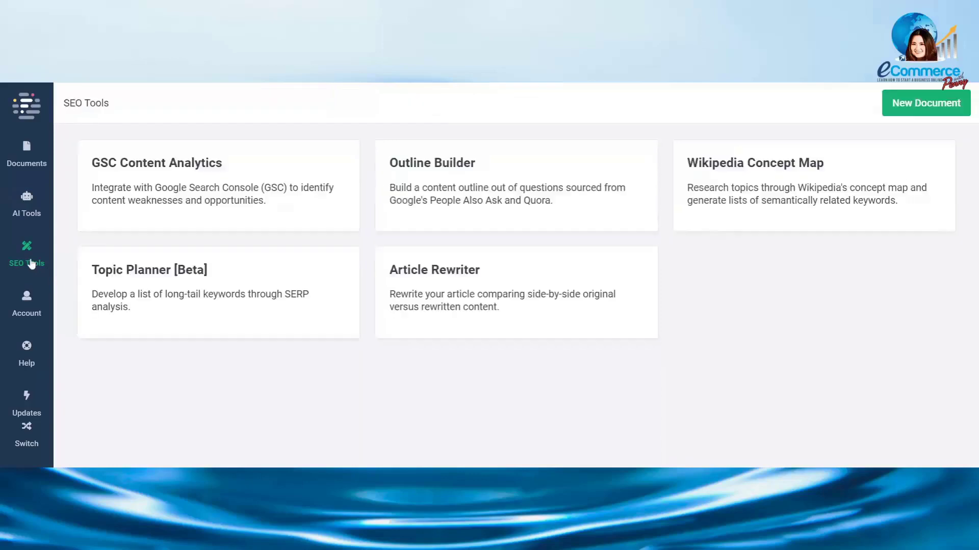
click(746, 192)
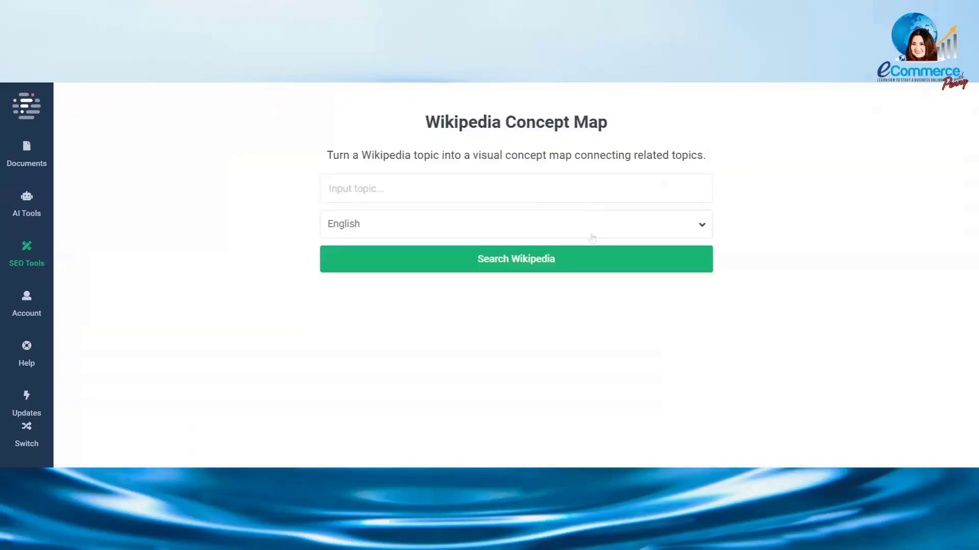